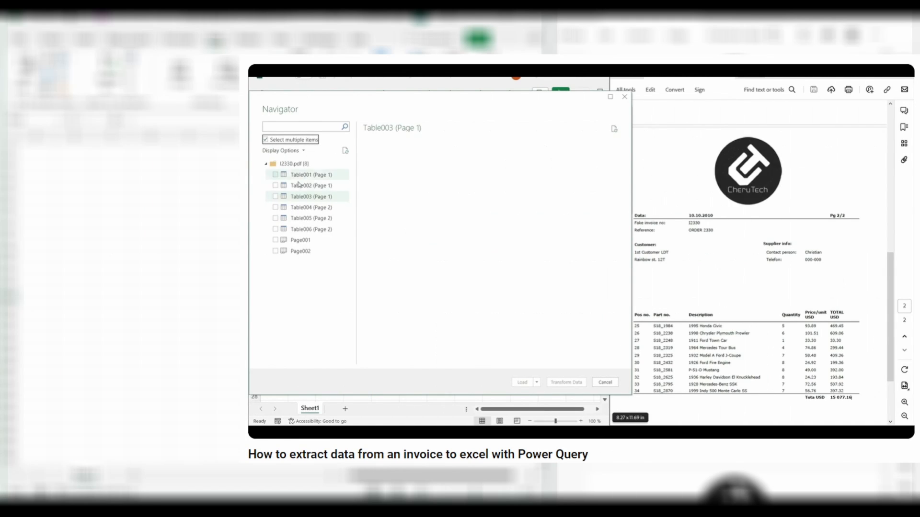
- Select Table003 (Page 1) and Table006 (Page 2) from I2330.pdf and load them
click(276, 197)
click(277, 230)
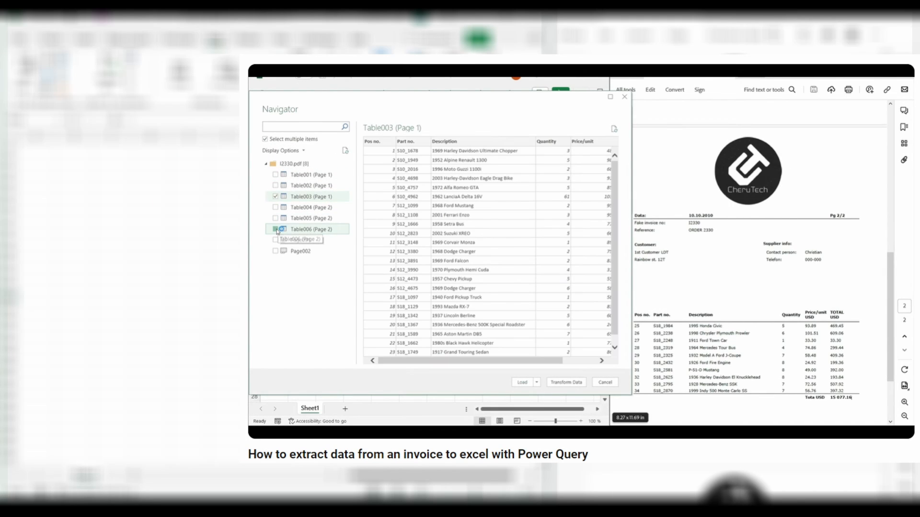
click(523, 382)
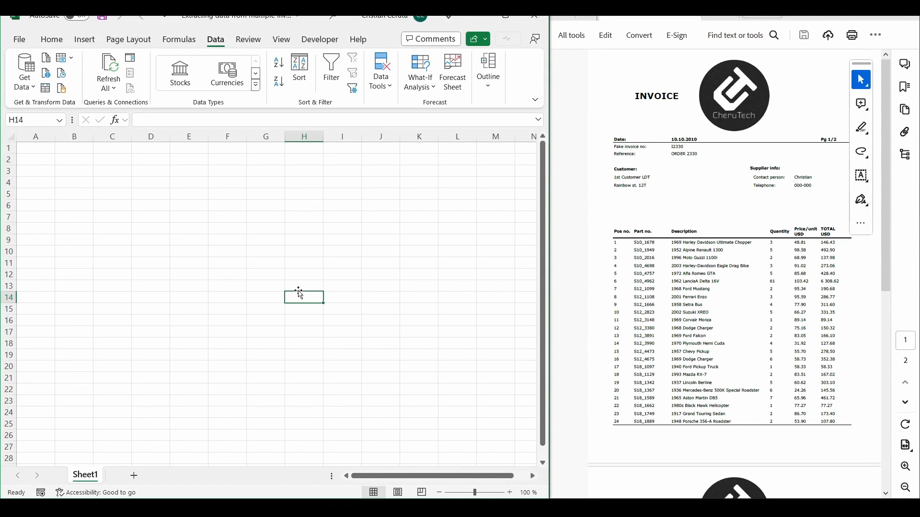
- Look through both pages of the I2330 invoice and switch to the I2333 invoice
click(748, 179)
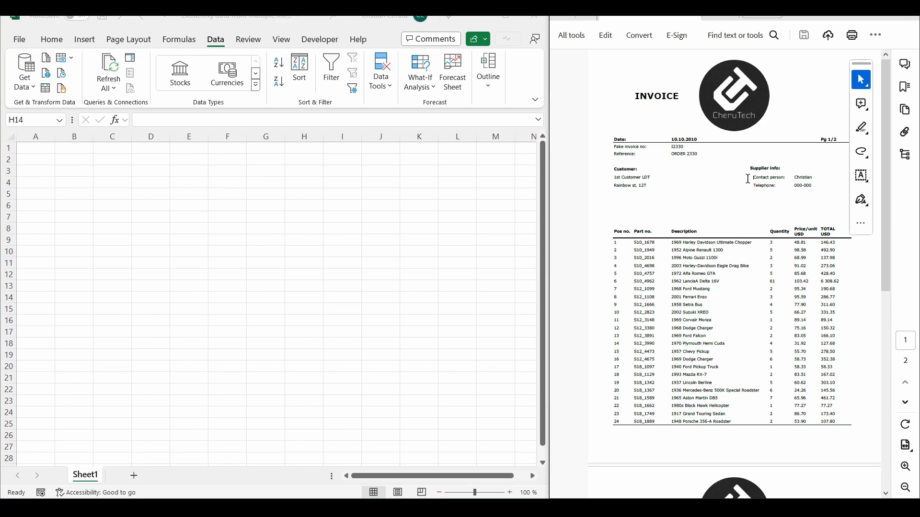
scroll(748, 179, down, 8)
scroll(745, 232, up, 4)
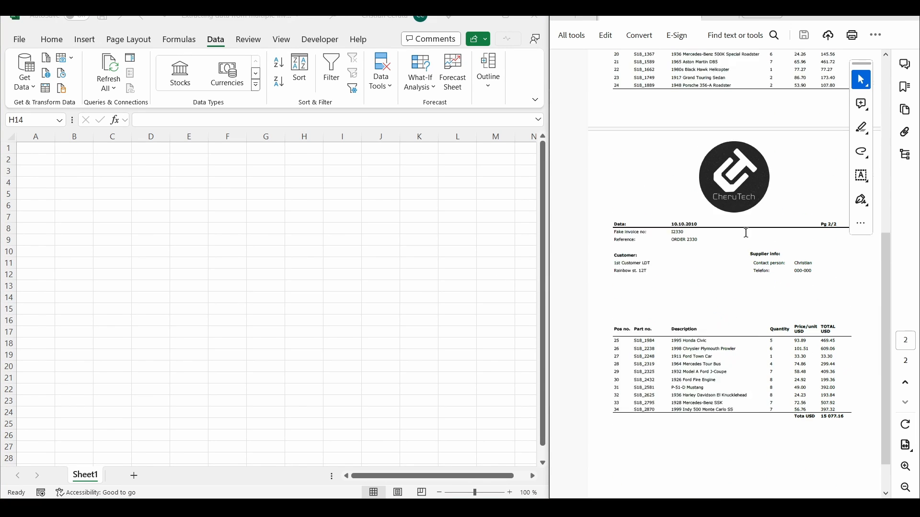
click(693, 14)
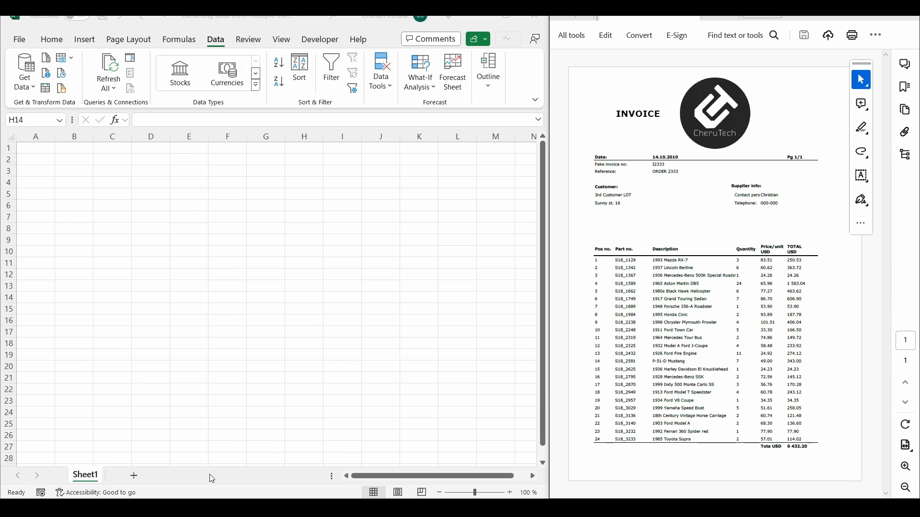
- Check the PDF files stored in the invoices_handling folder and minimize the folder window
click(263, 455)
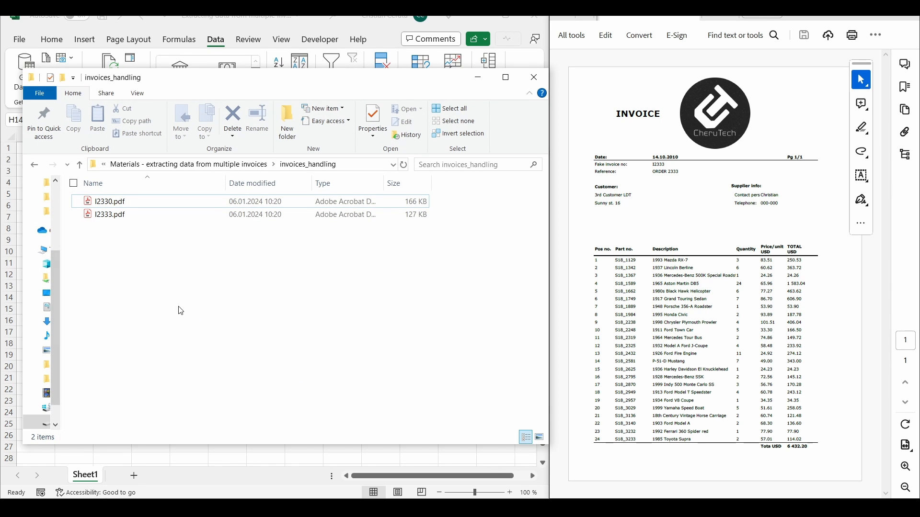
drag(165, 291, 95, 173)
click(478, 78)
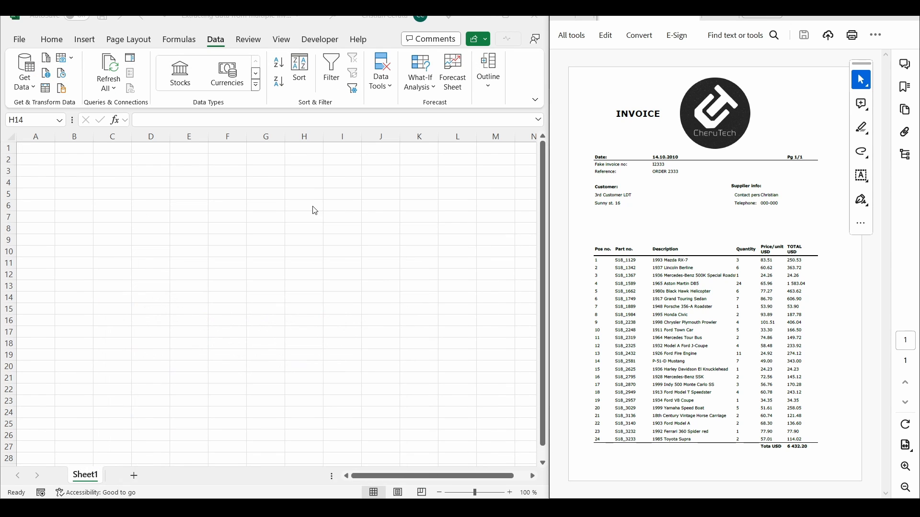
- Get data from a folder in Excel, choosing invoices_handling as the source folder
click(219, 48)
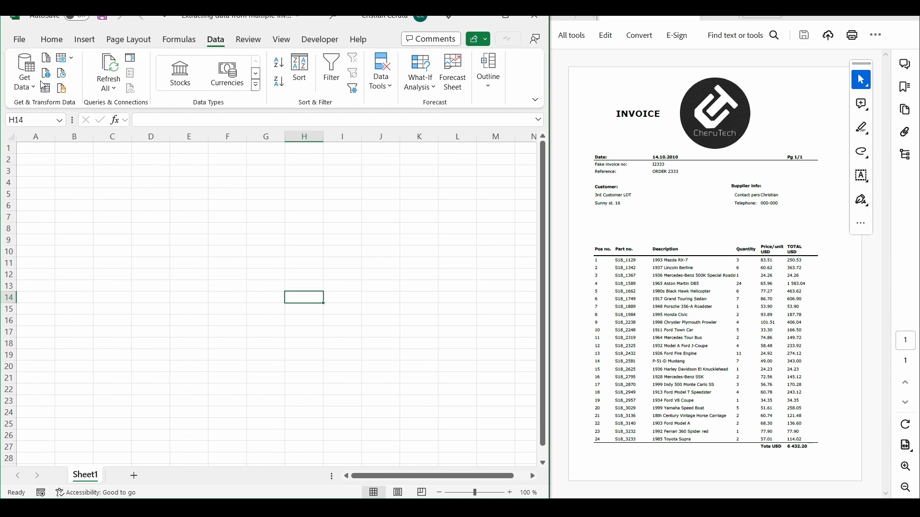
click(24, 89)
mouse_move(76, 105)
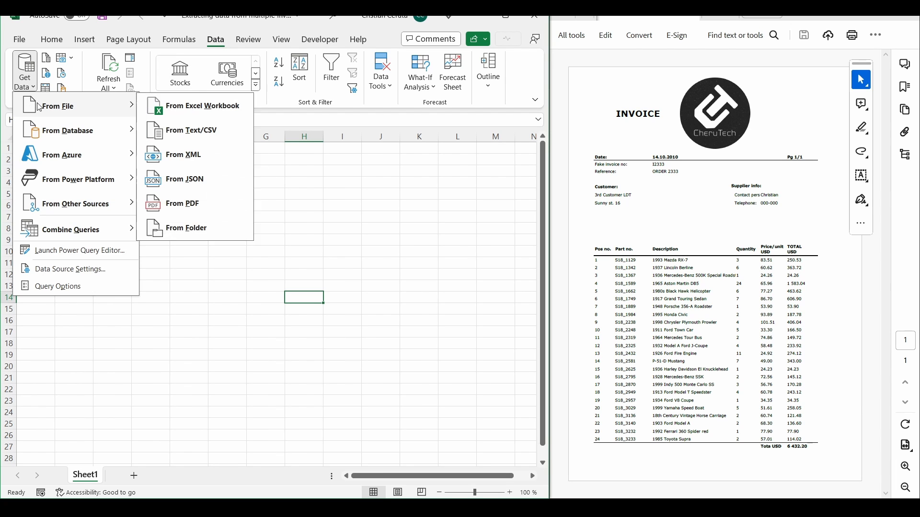
click(200, 228)
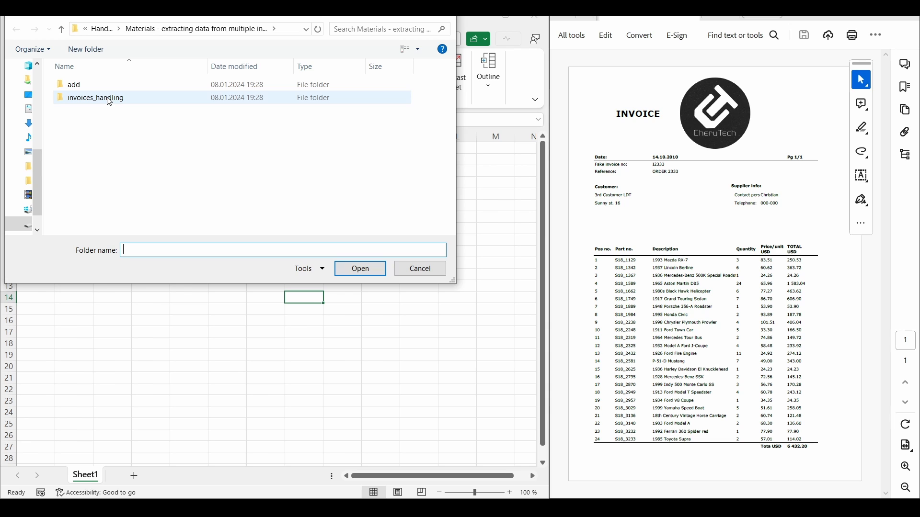
click(109, 99)
double_click(109, 100)
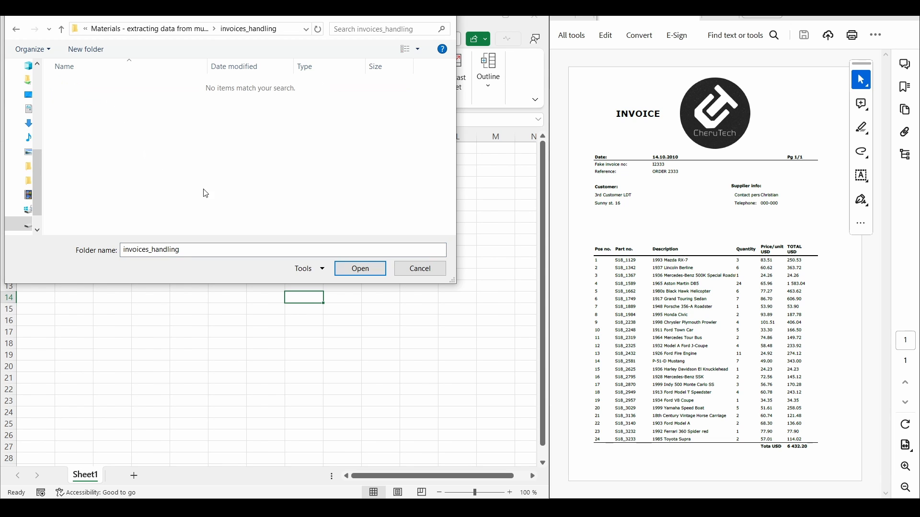
click(360, 269)
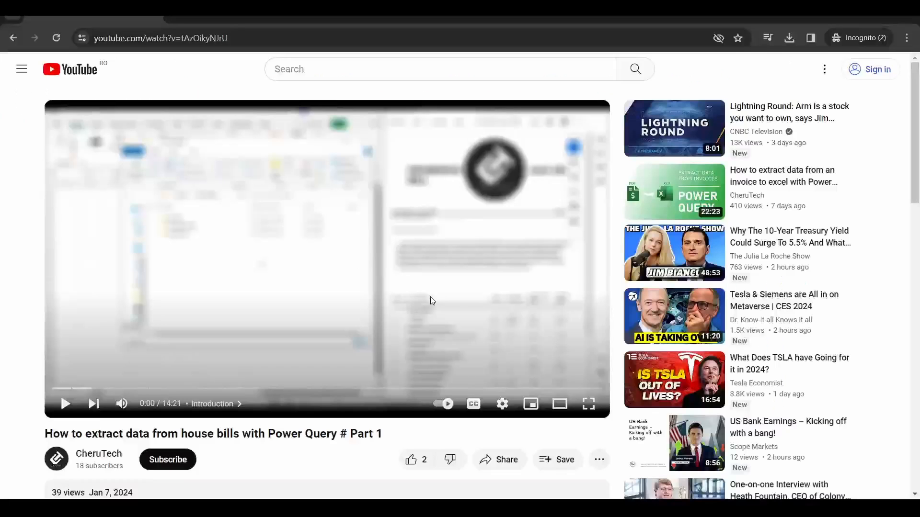
- Switch to the YouTube video page and open the Dropbox exercise materials link in its description
scroll(154, 404, down, 5)
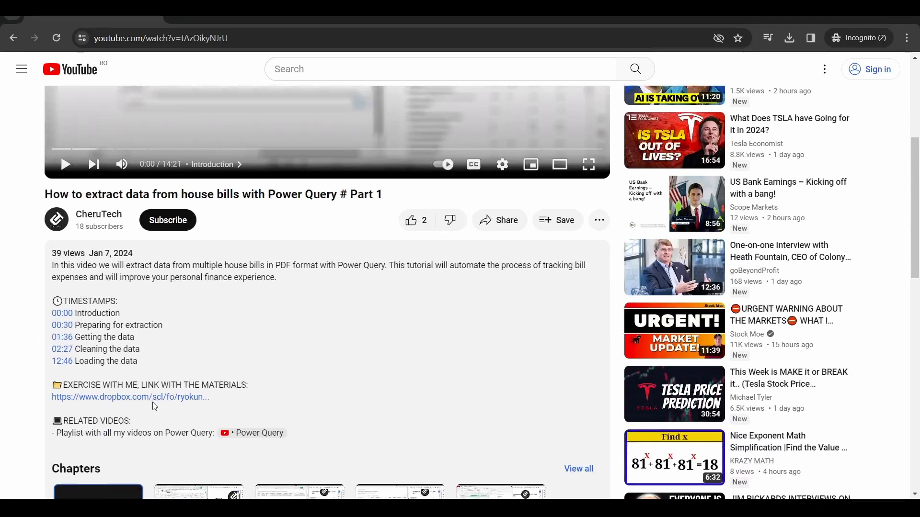
click(153, 399)
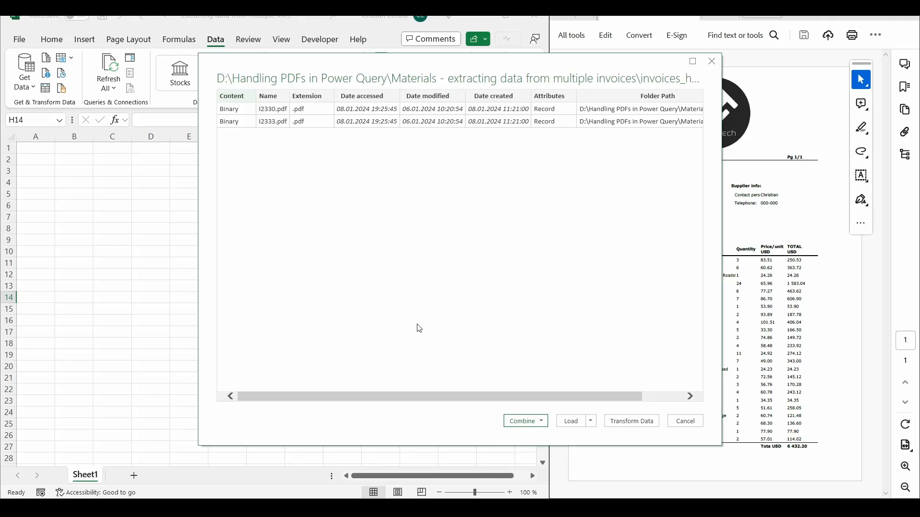
- Combine and transform the PDF files listed for the invoices_handling folder
drag(442, 87, 260, 84)
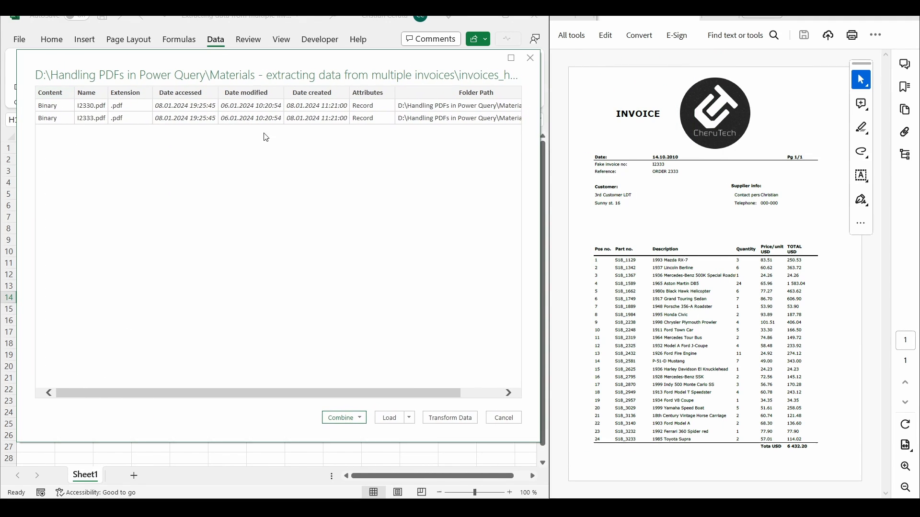
click(361, 421)
click(362, 430)
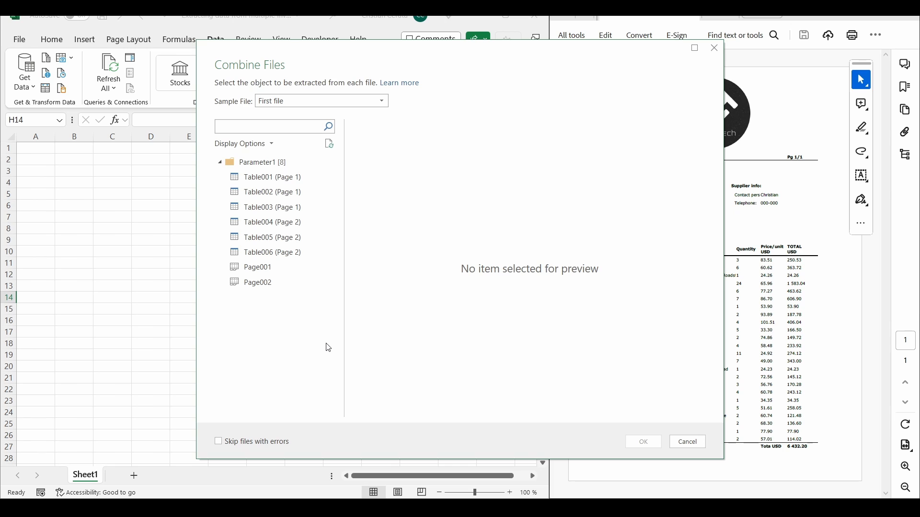
- Preview the tables and pages available in the first sample file and check the sample file options
click(281, 184)
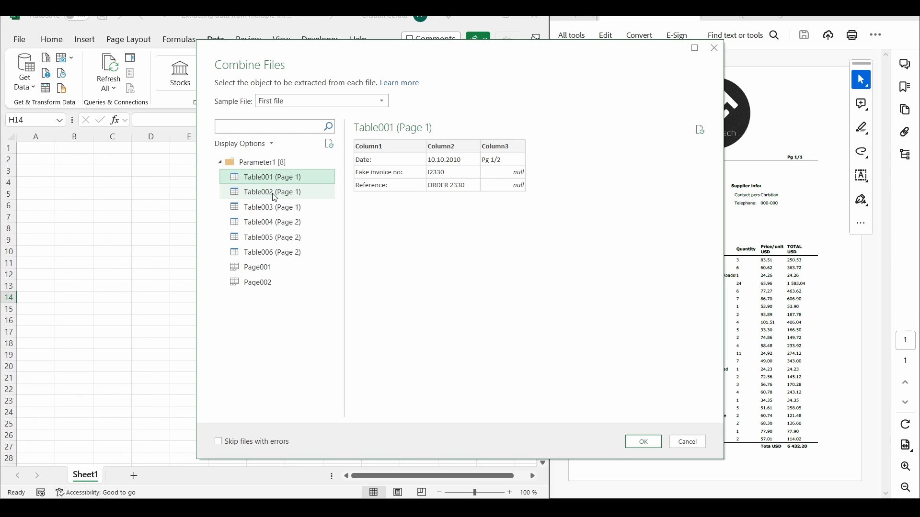
click(273, 193)
click(272, 207)
click(270, 228)
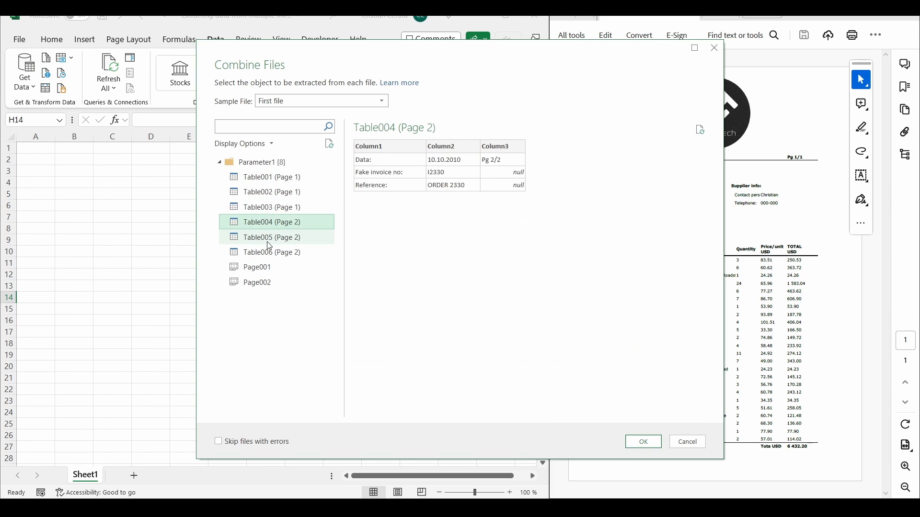
click(249, 252)
click(300, 103)
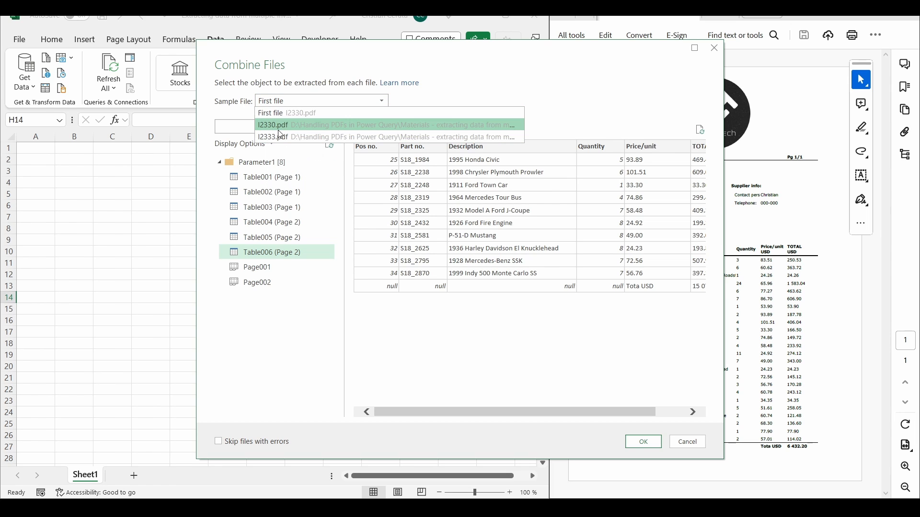
click(230, 115)
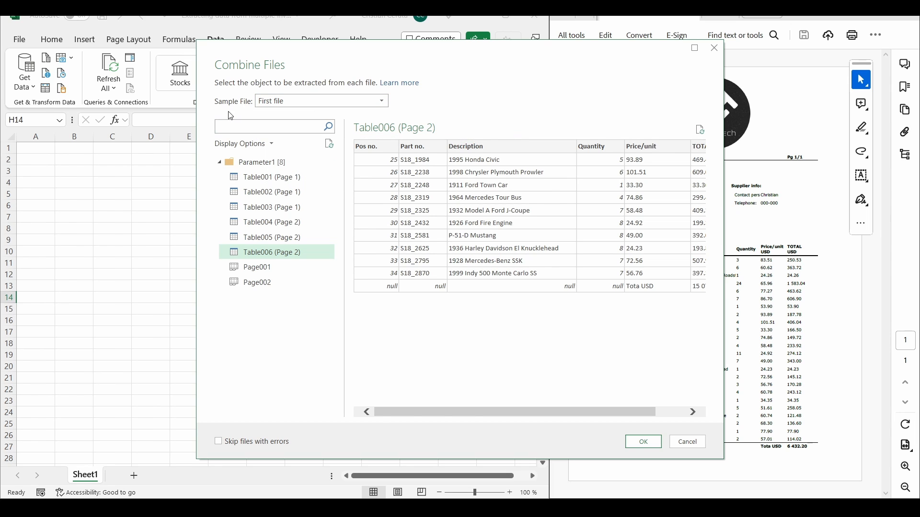
click(267, 283)
click(267, 267)
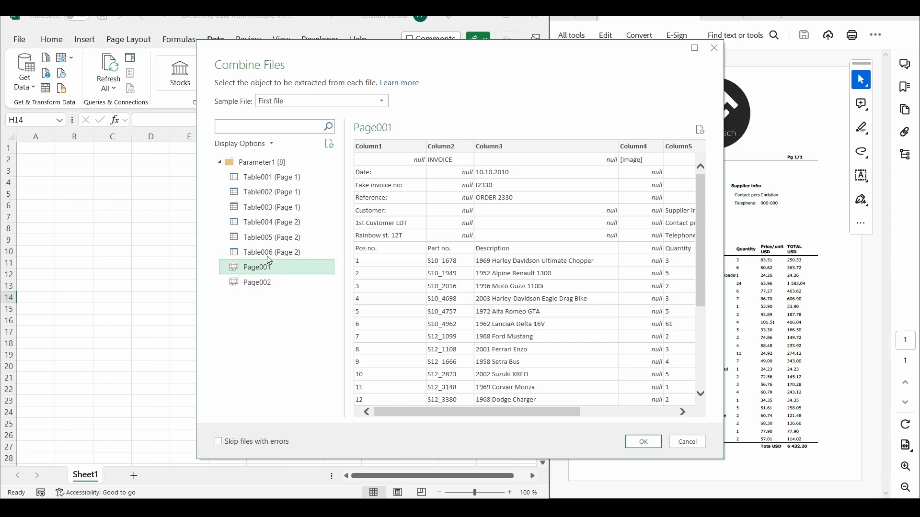
- Check which objects I2333.pdf offers as the sample file and set the sample file to I2330.pdf
click(305, 102)
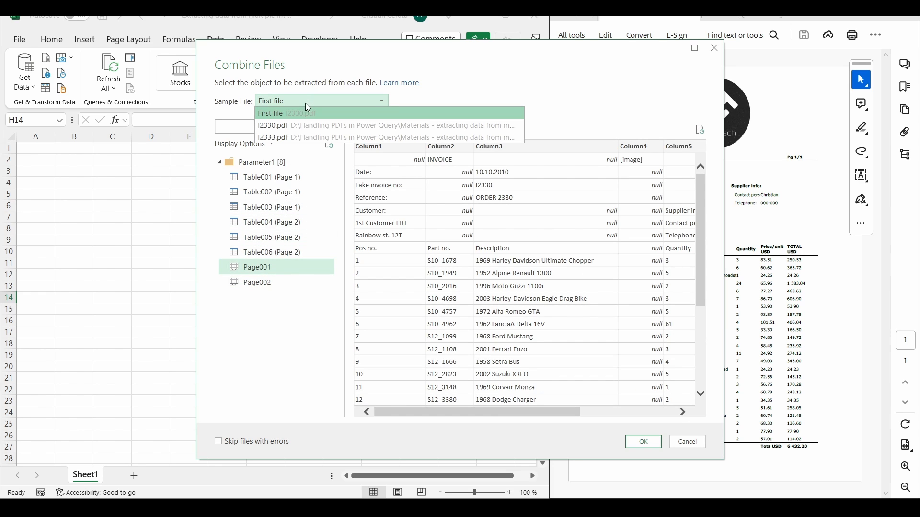
click(298, 138)
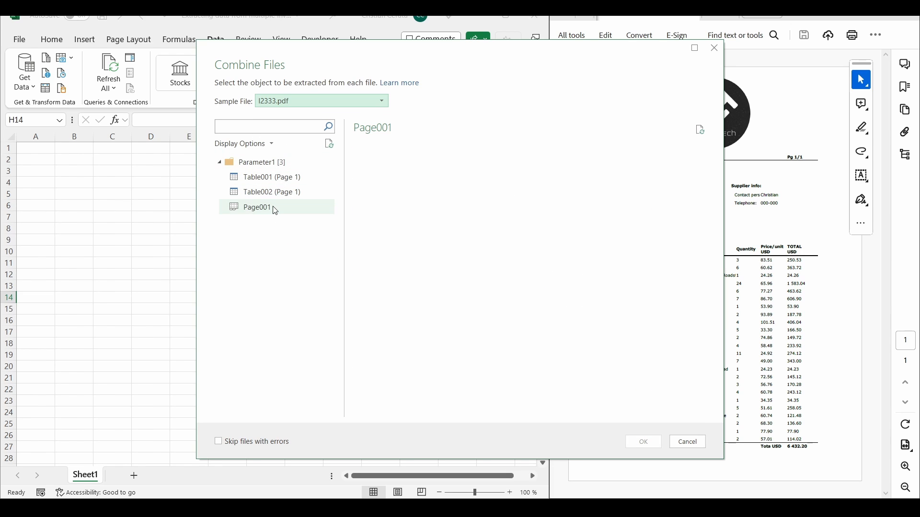
click(361, 102)
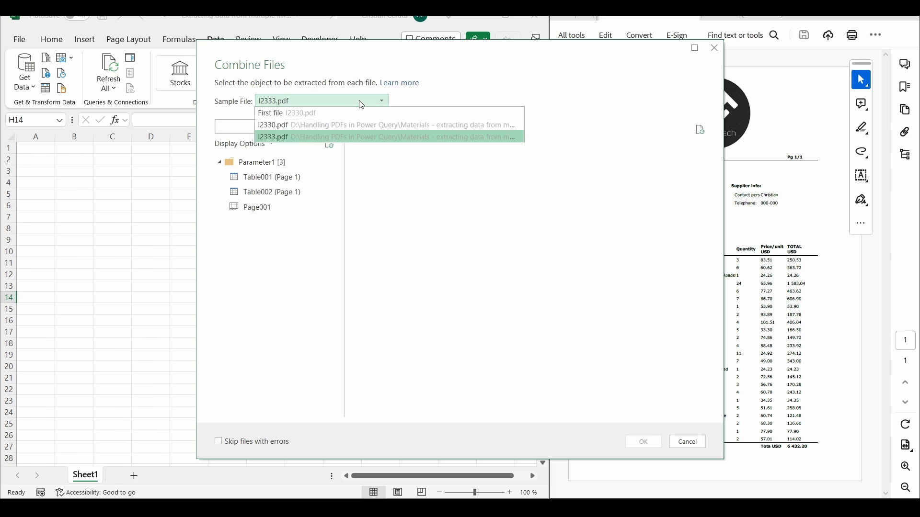
click(297, 126)
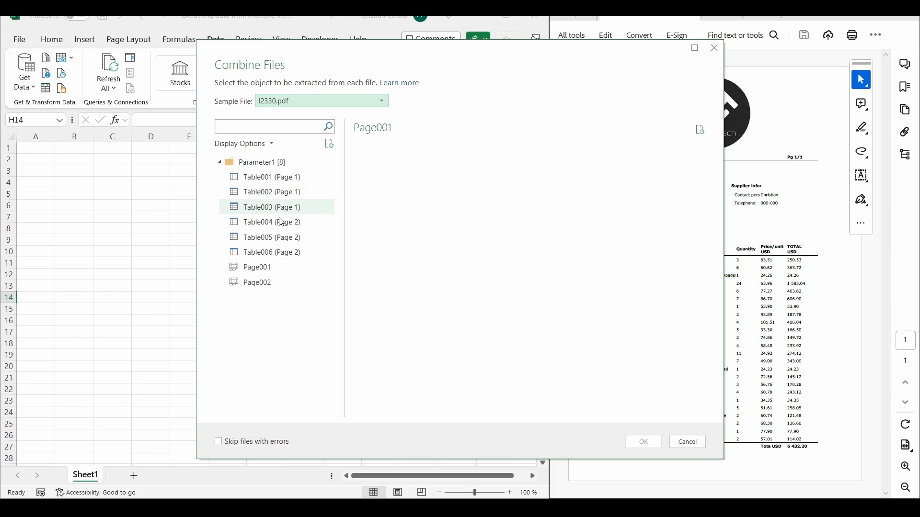
- Compare the previews of the pages and tables in the I2330.pdf sample file
click(276, 272)
click(270, 283)
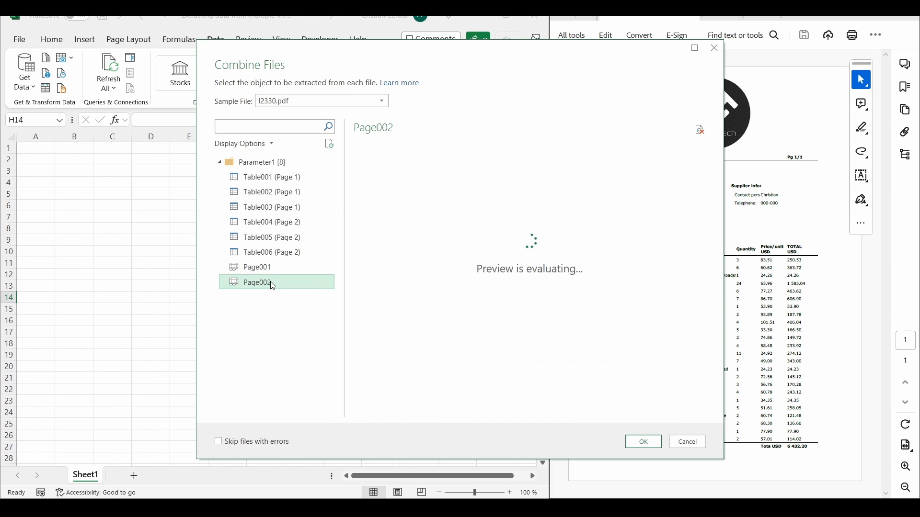
click(271, 270)
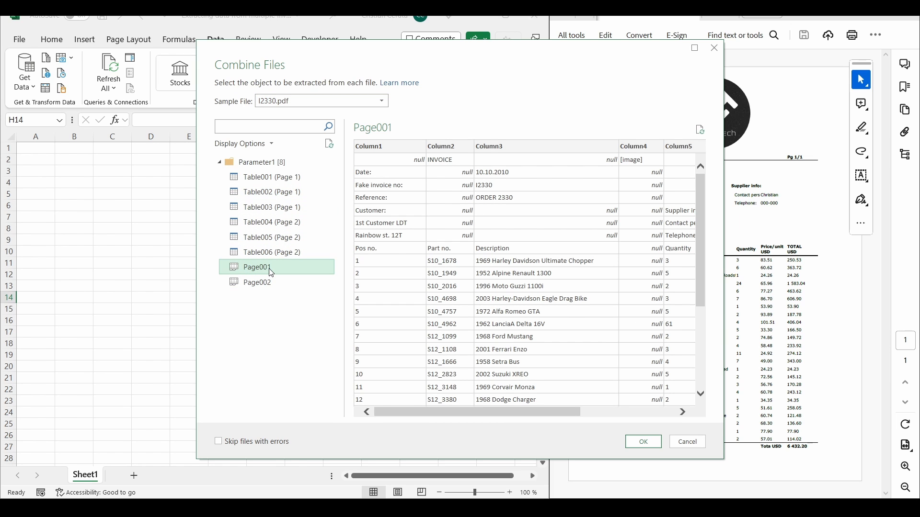
click(274, 255)
click(268, 271)
click(265, 282)
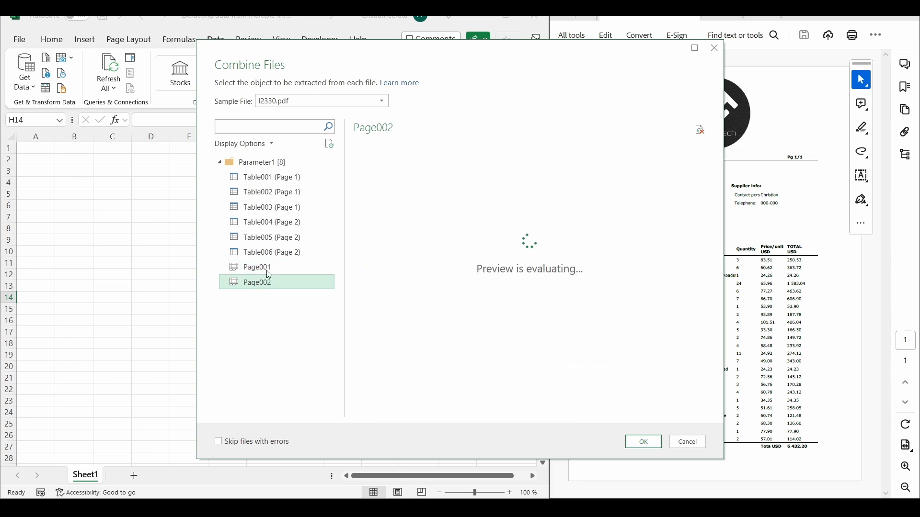
click(275, 238)
click(278, 207)
click(268, 177)
click(266, 253)
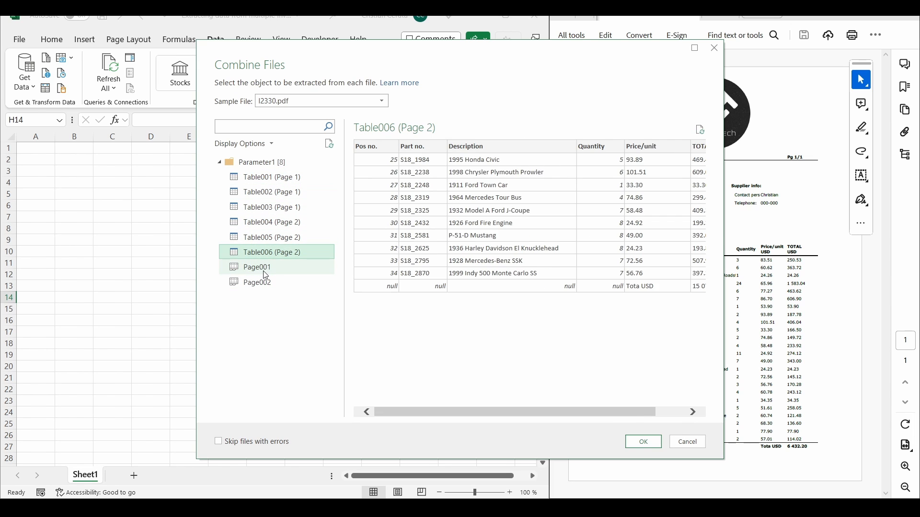
- Choose Page001 as the object to extract from each file and confirm the combination
click(268, 267)
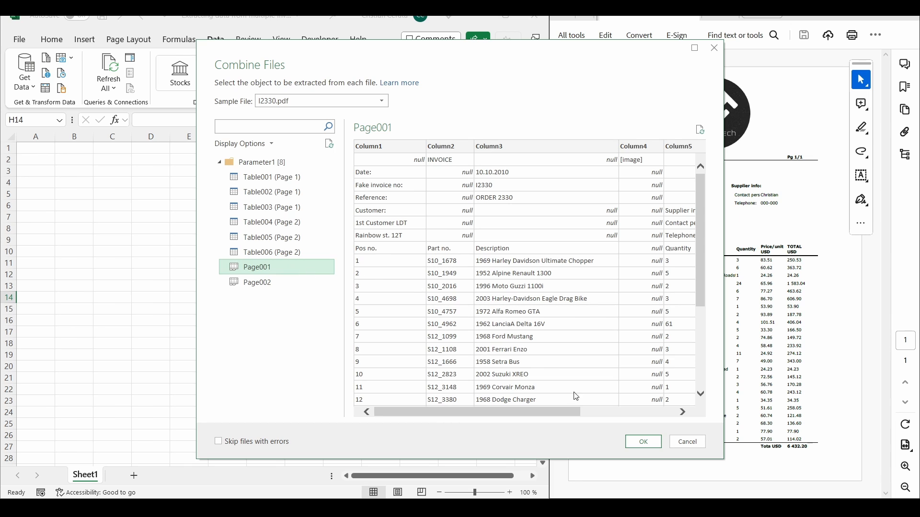
click(644, 442)
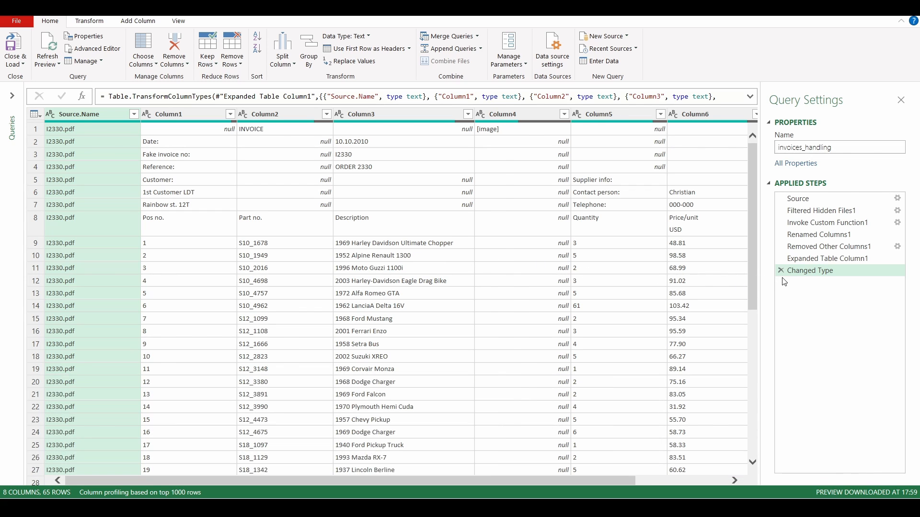
- Delete the Changed Type step, load the invoices_handling query into the workbook and maximize the Excel window
click(781, 271)
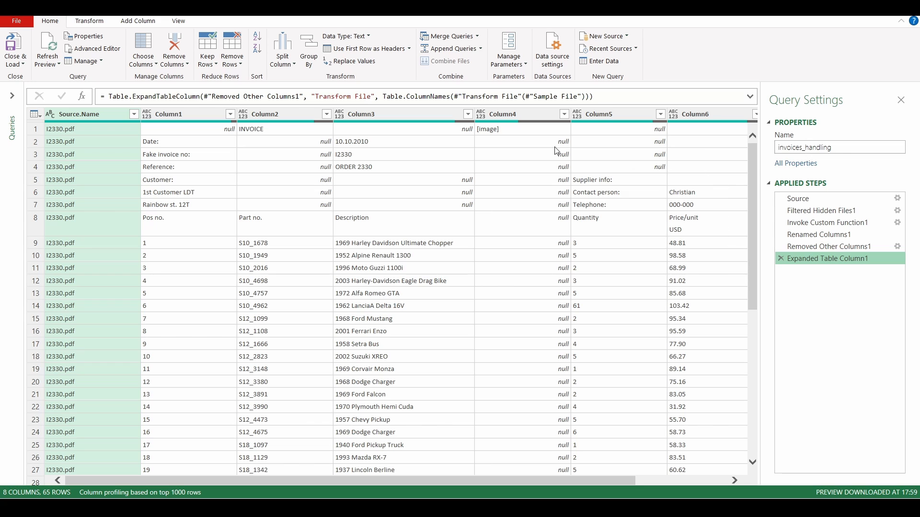
click(15, 51)
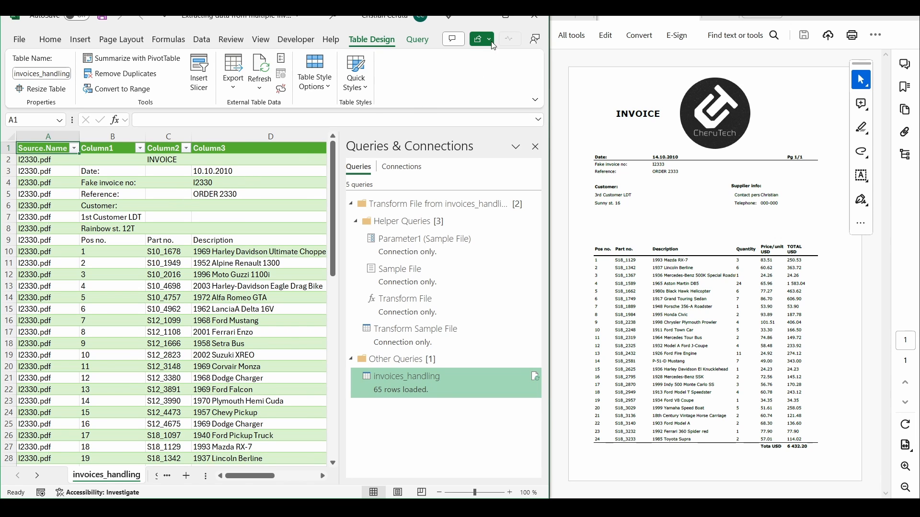
click(506, 17)
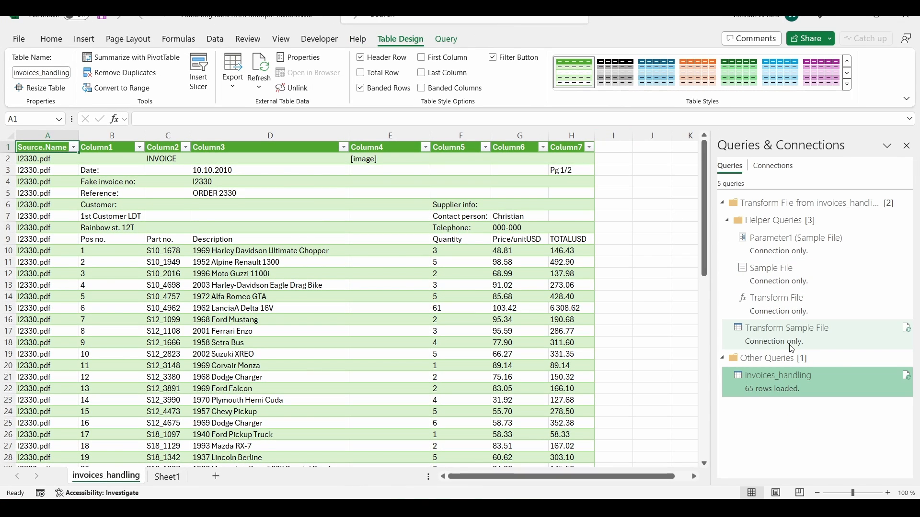
mouse_move(793, 349)
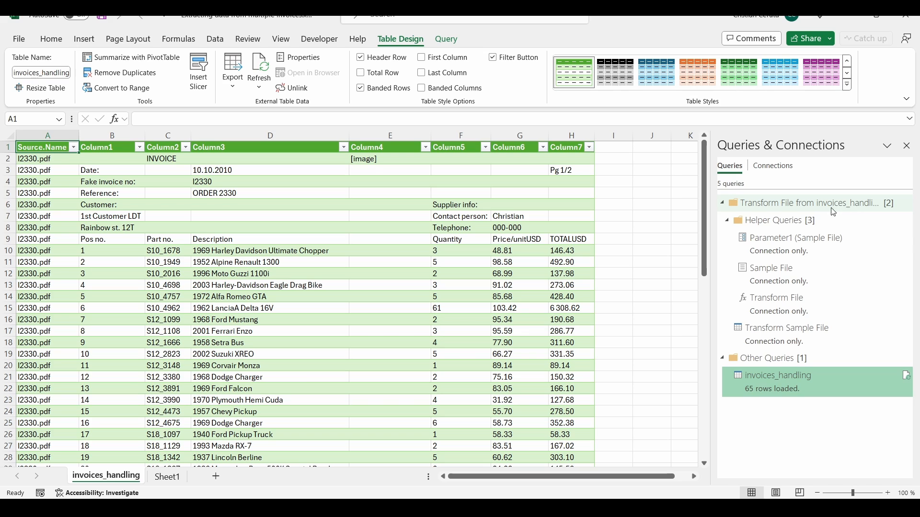
- Open the Transform Sample File query for editing, inspect the Page001 reference in its Navigation formula and delete the Navigation step
right_click(765, 338)
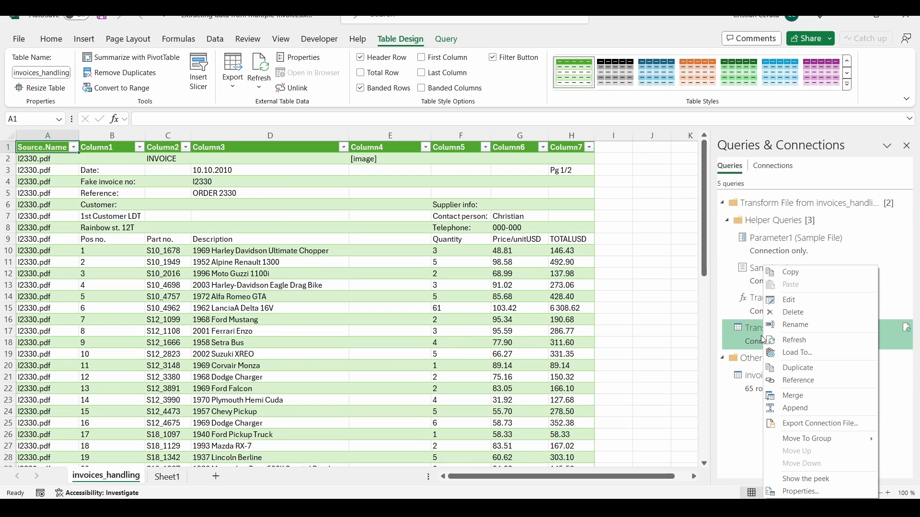
click(787, 300)
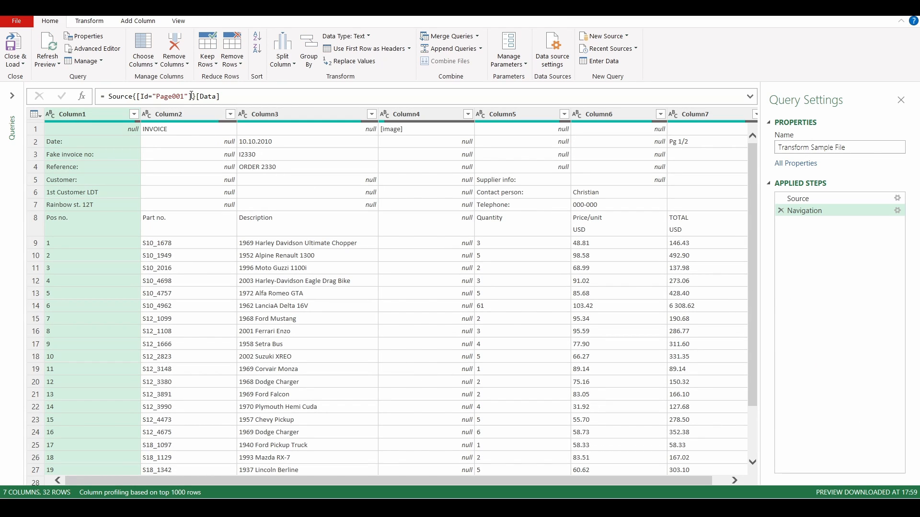
drag(185, 96, 164, 98)
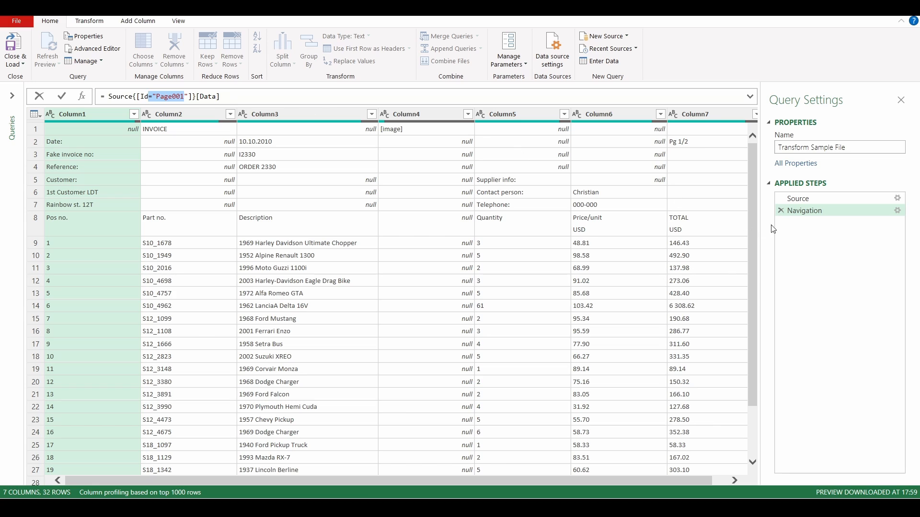
click(157, 99)
drag(158, 99, 186, 96)
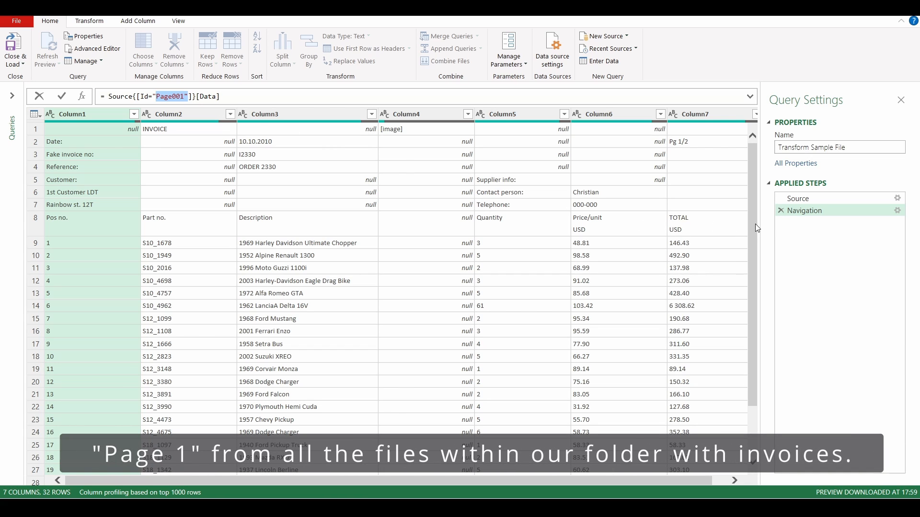
click(793, 231)
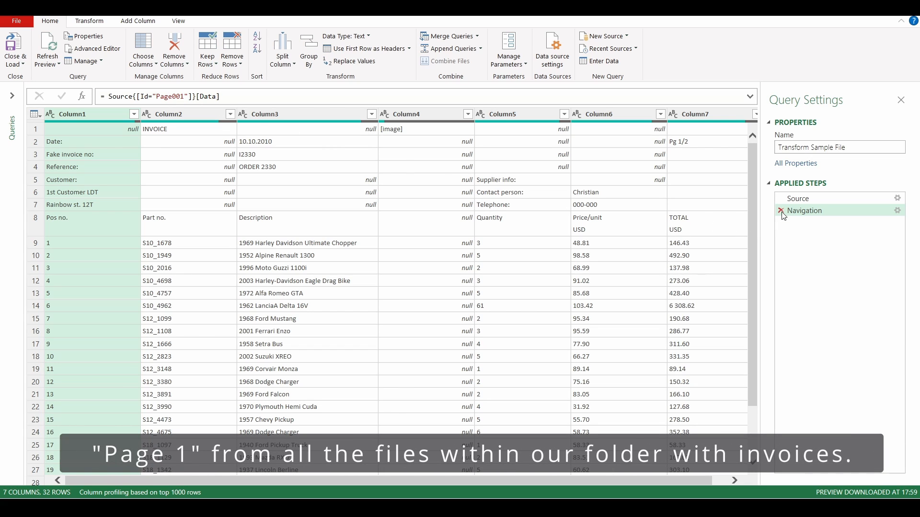
click(781, 211)
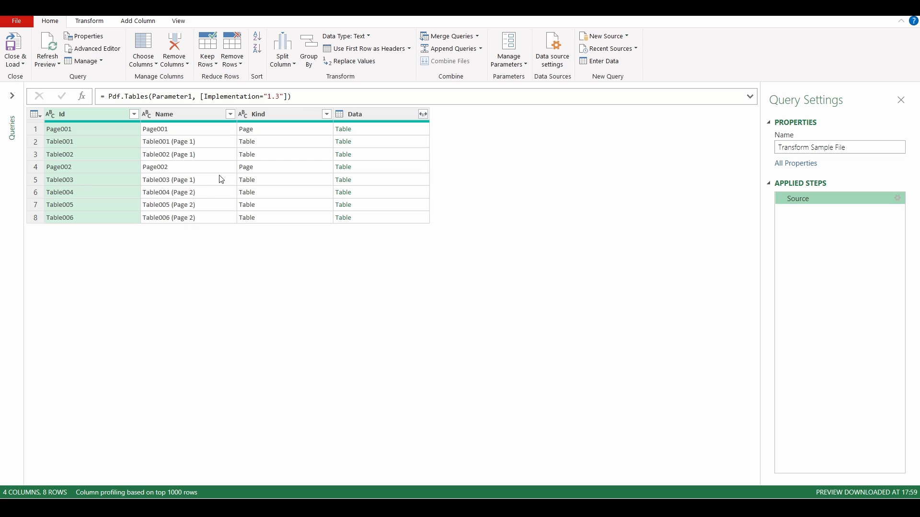
- Filter the Name column to keep only Page001 and Page002
click(232, 115)
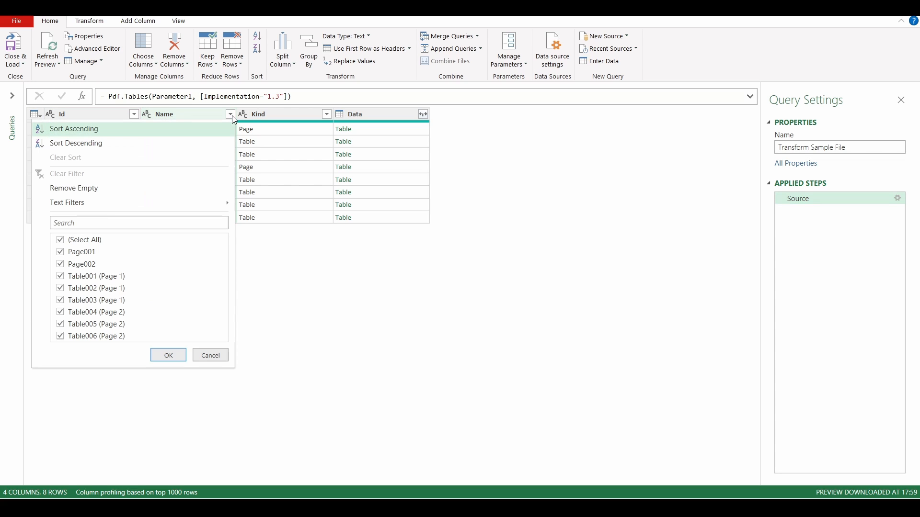
click(61, 240)
click(61, 253)
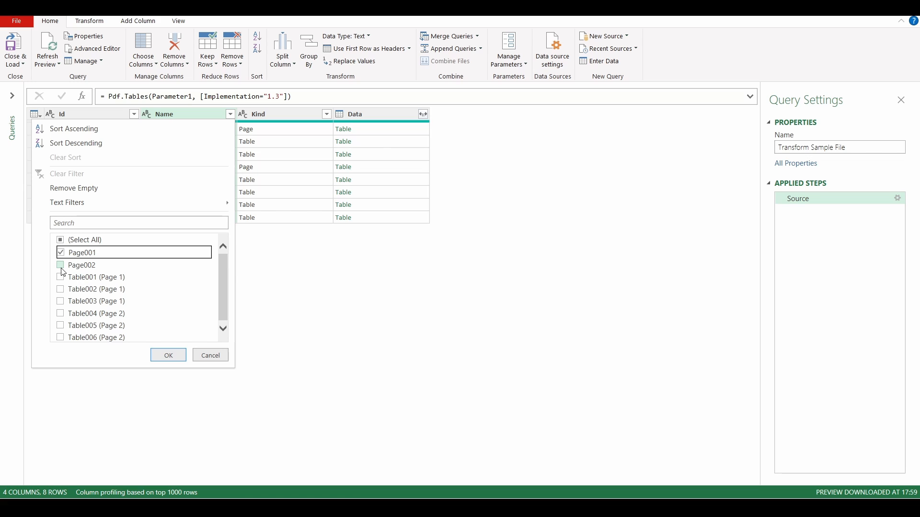
click(61, 266)
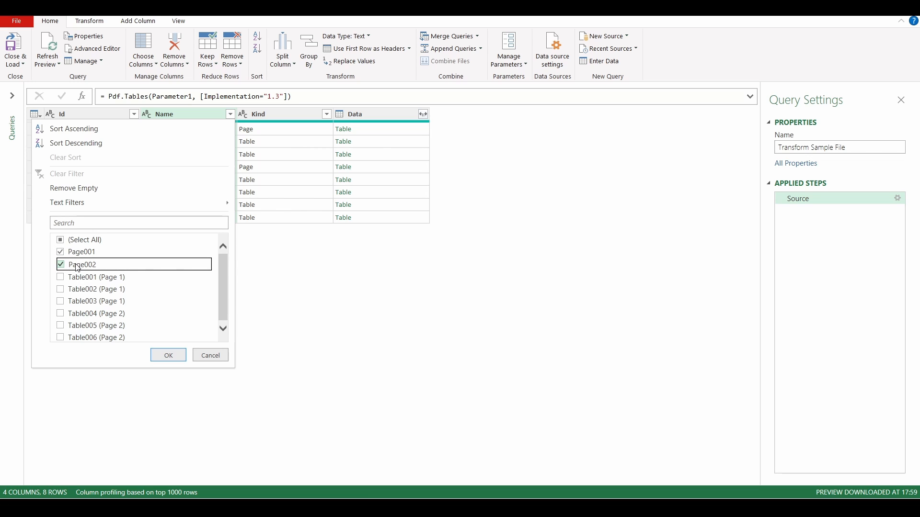
click(168, 355)
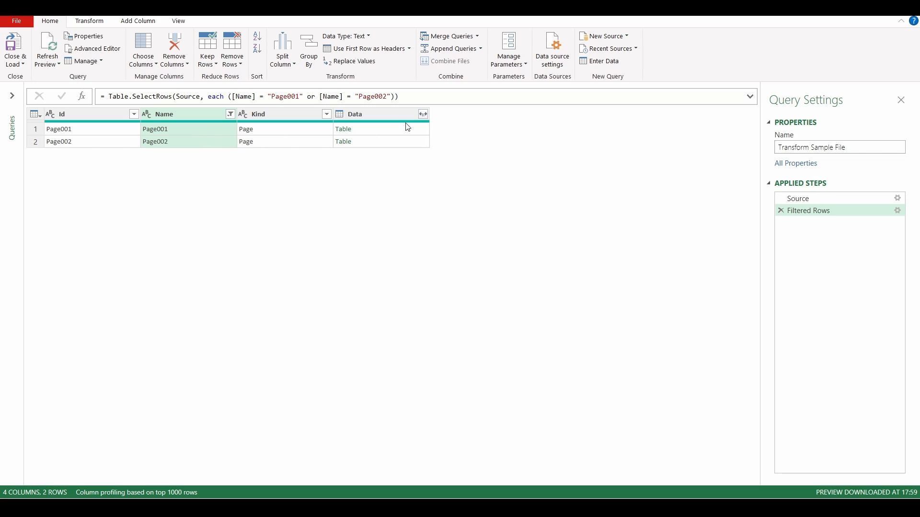
- Expand all columns of the Data column with the original column name as prefix, and close and load the query
click(423, 116)
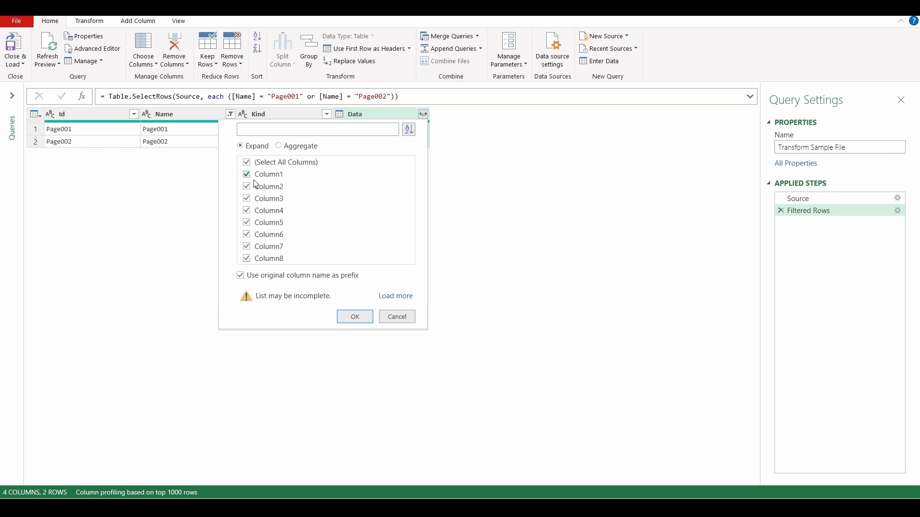
click(360, 318)
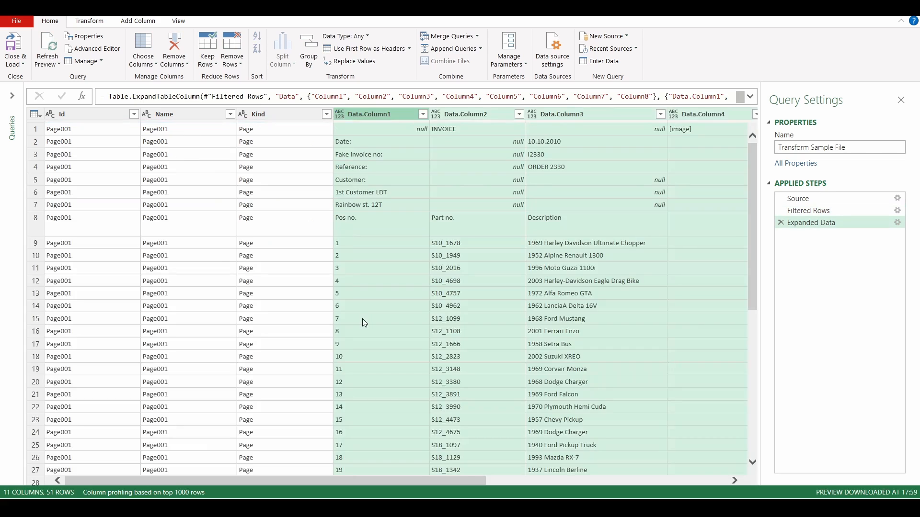
click(19, 47)
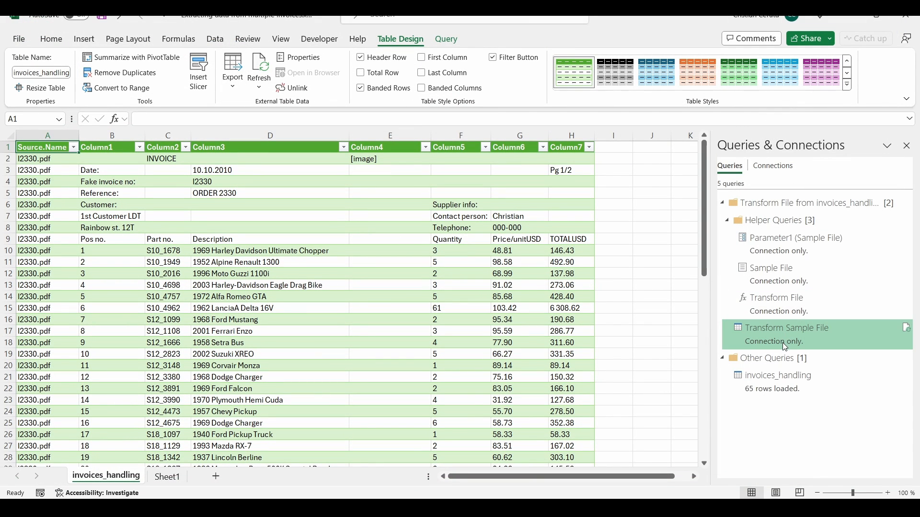
- Open the invoices_handling query for editing and review the combined rows of both invoice files by page
mouse_move(801, 342)
click(763, 384)
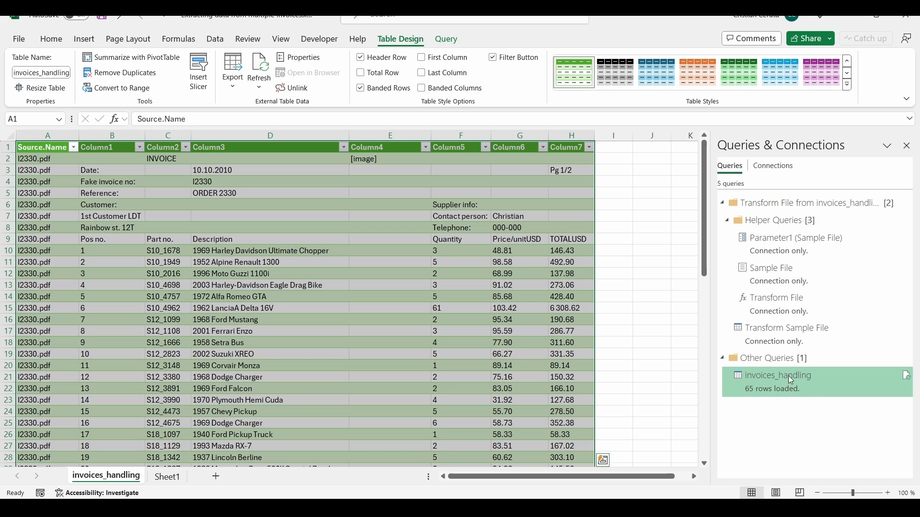
right_click(764, 380)
click(788, 301)
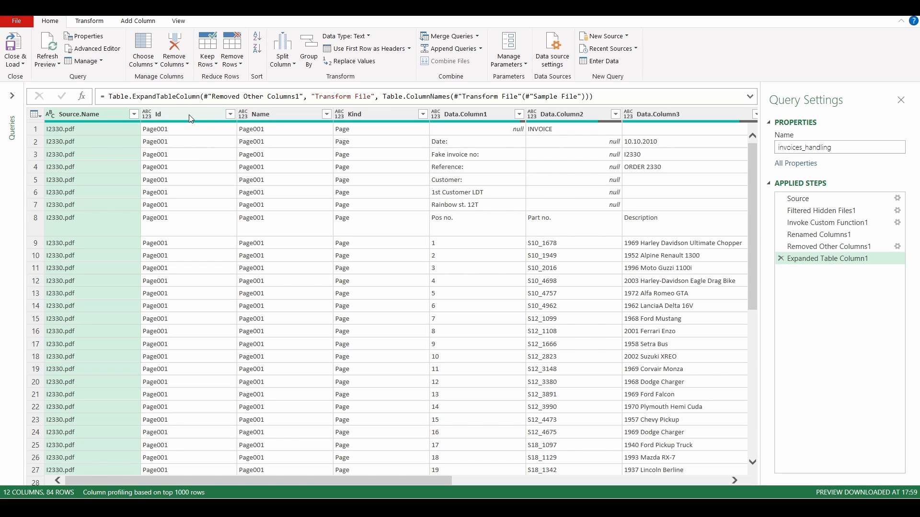
scroll(186, 153, down, 8)
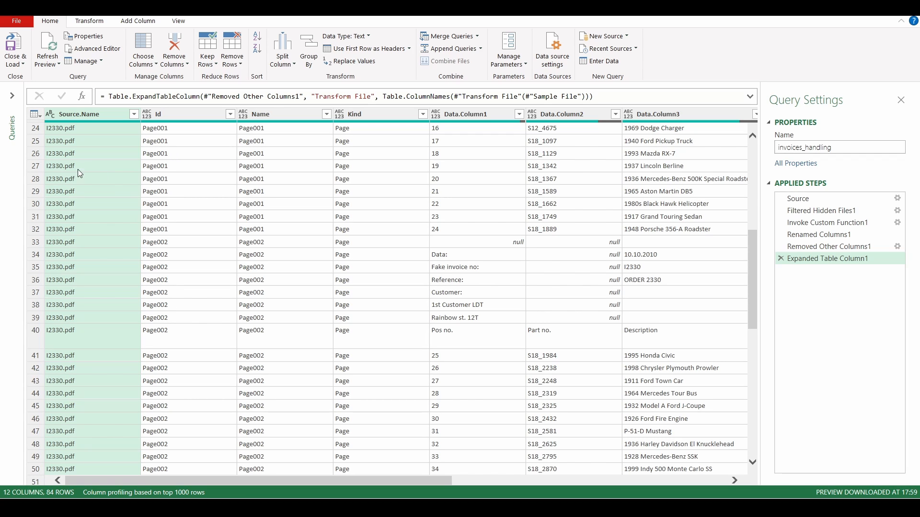
scroll(85, 170, down, 3)
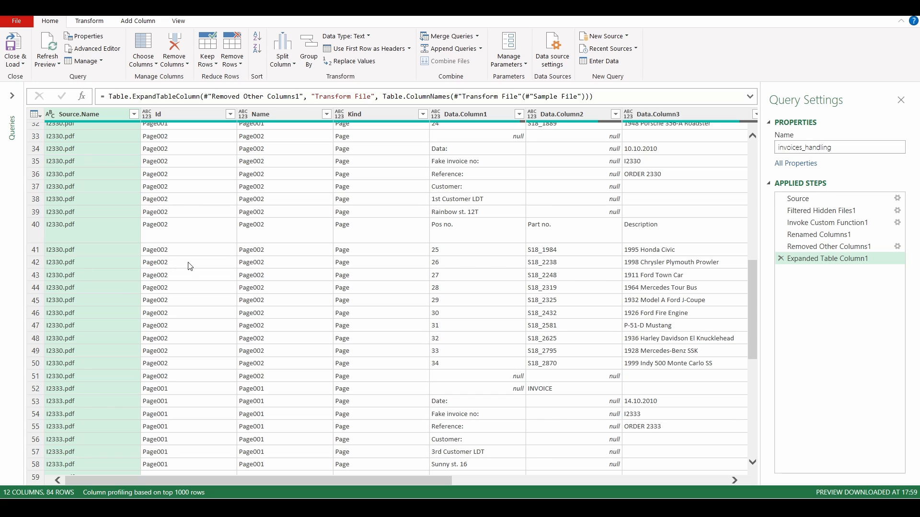
scroll(190, 267, down, 9)
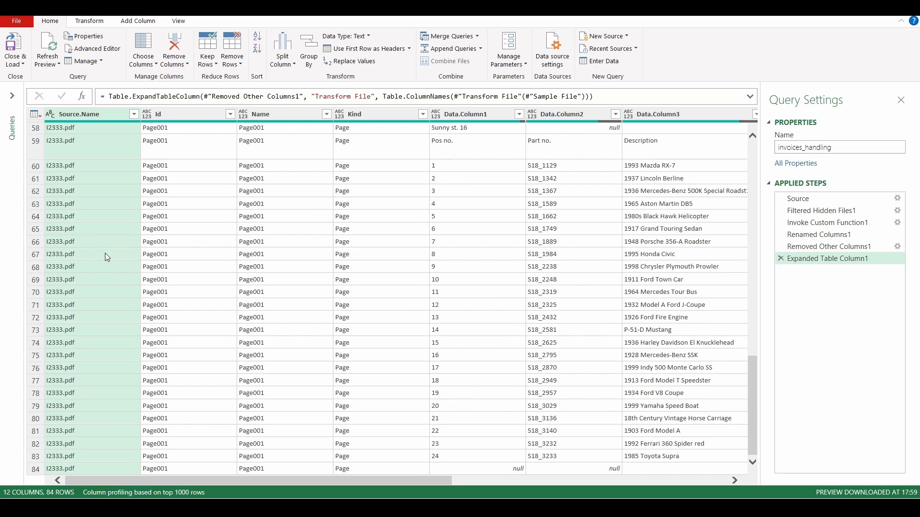
scroll(182, 254, up, 19)
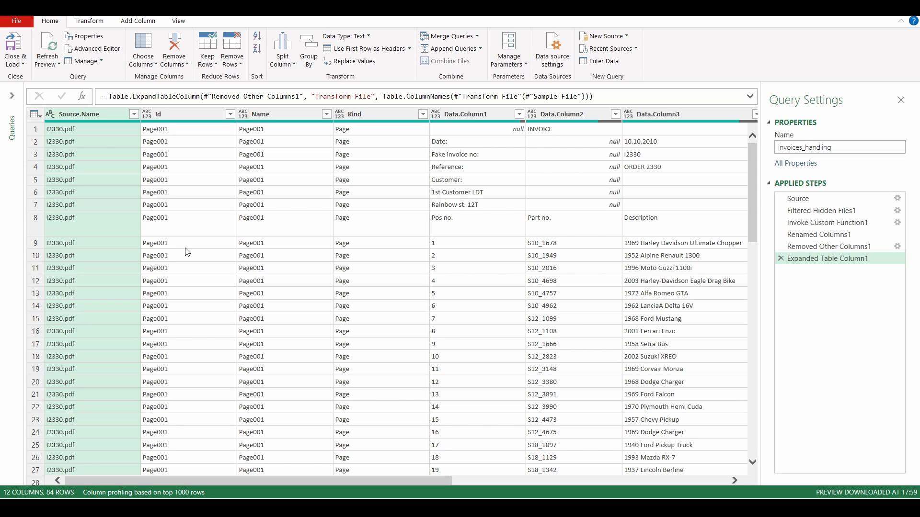
- Remove the Name and Kind columns from the invoices_handling query
click(286, 117)
ctrl+click(360, 116)
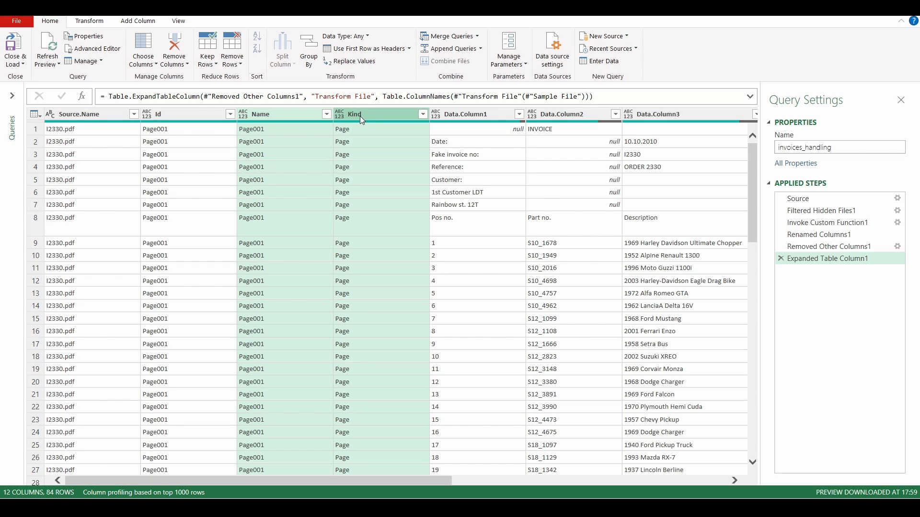
right_click(360, 115)
click(378, 139)
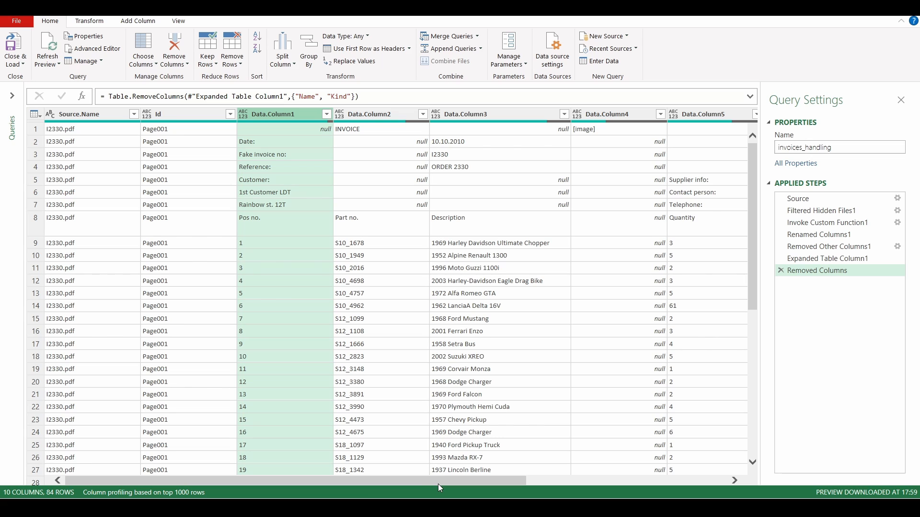
- Switch to the PDF invoice in Acrobat, examine its invoice number, date and item table, and return to the Power Query Editor
drag(436, 480, 532, 482)
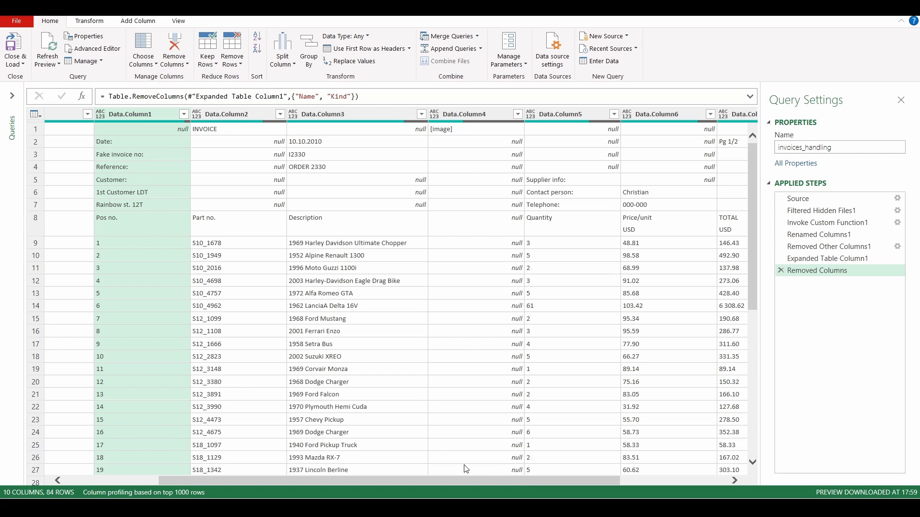
mouse_move(343, 508)
click(393, 464)
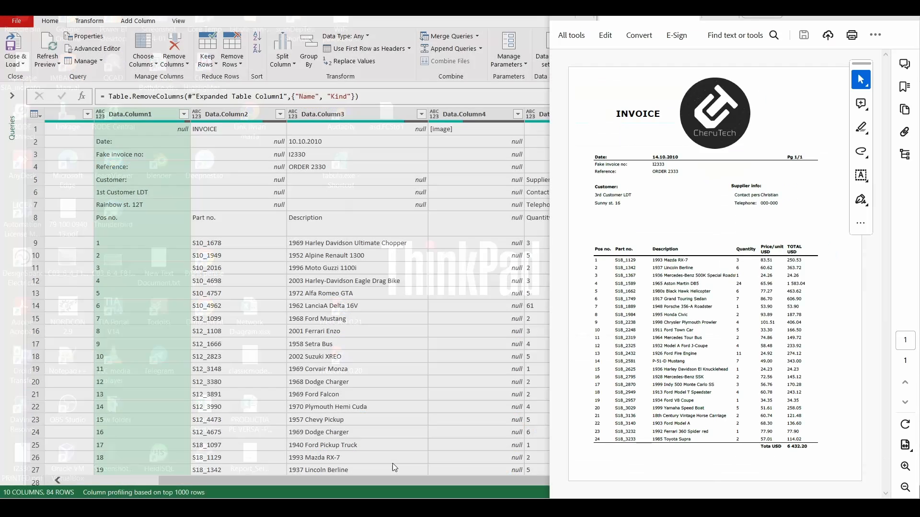
drag(594, 165, 659, 166)
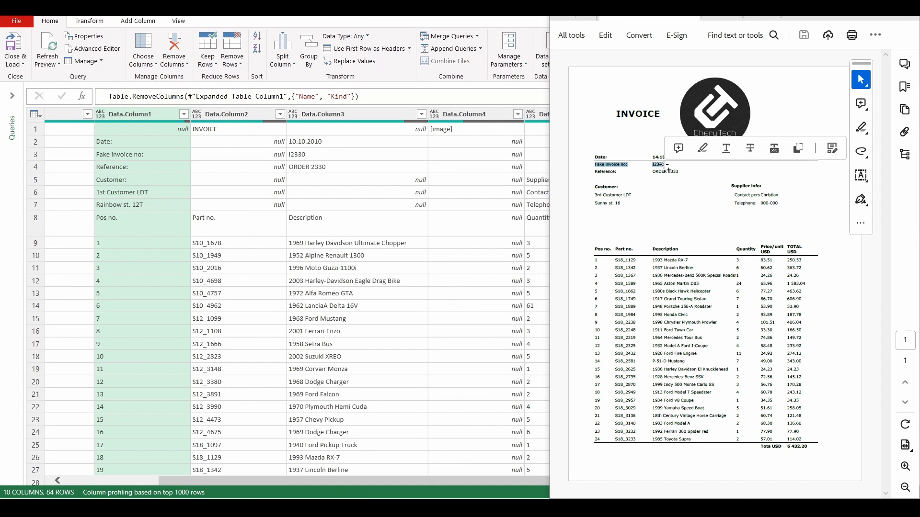
drag(594, 157, 679, 156)
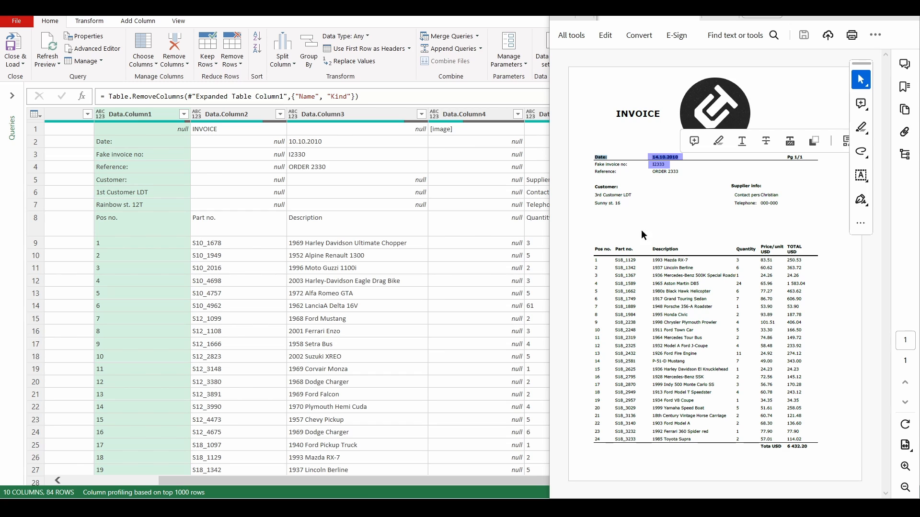
mouse_move(593, 249)
mouse_down()
mouse_move(810, 285)
mouse_move(825, 436)
mouse_up()
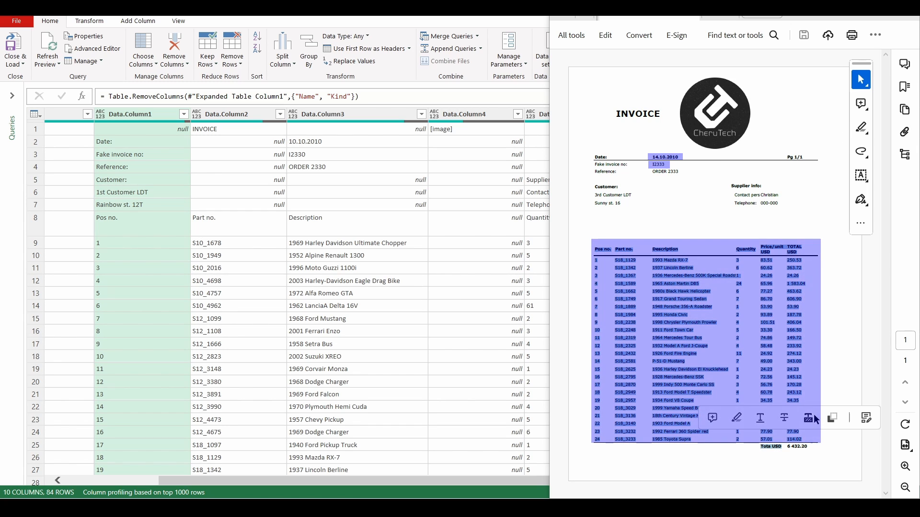
click(810, 356)
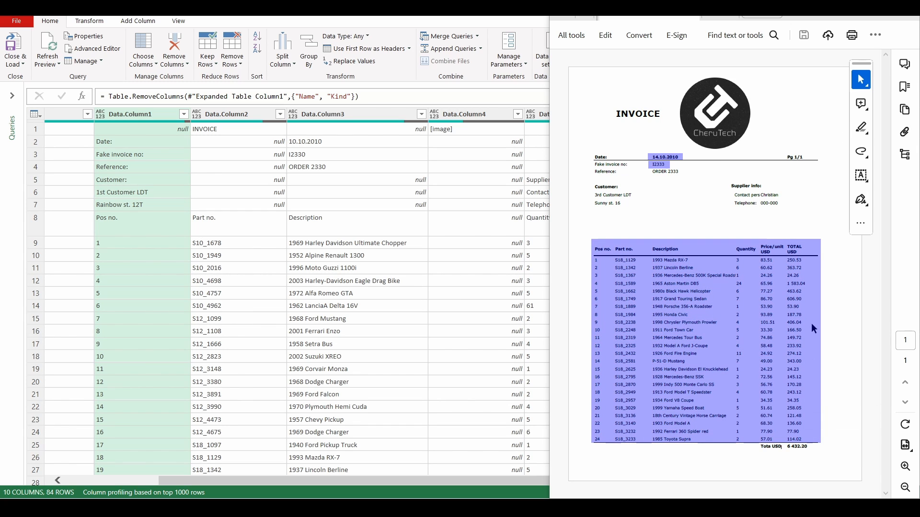
click(849, 18)
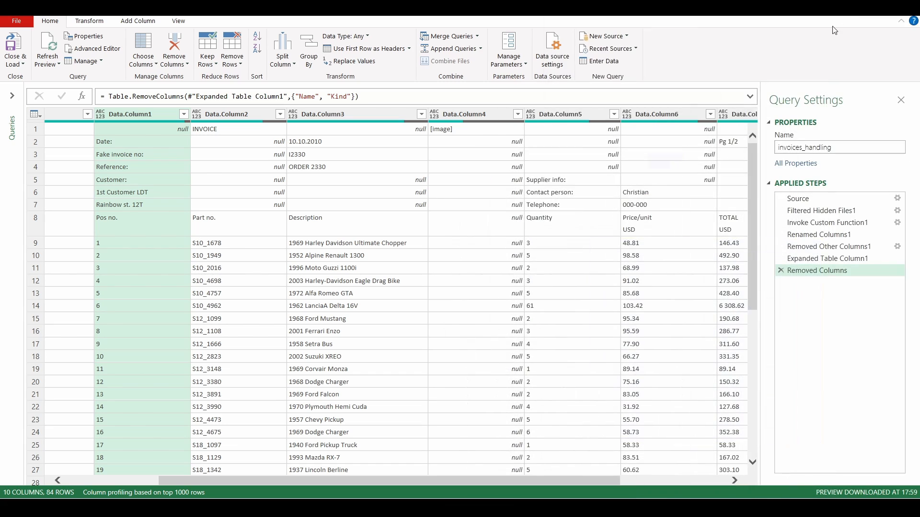
- Examine where the date and invoice number of each invoice sit in Data.Column3 of the combined query
click(317, 146)
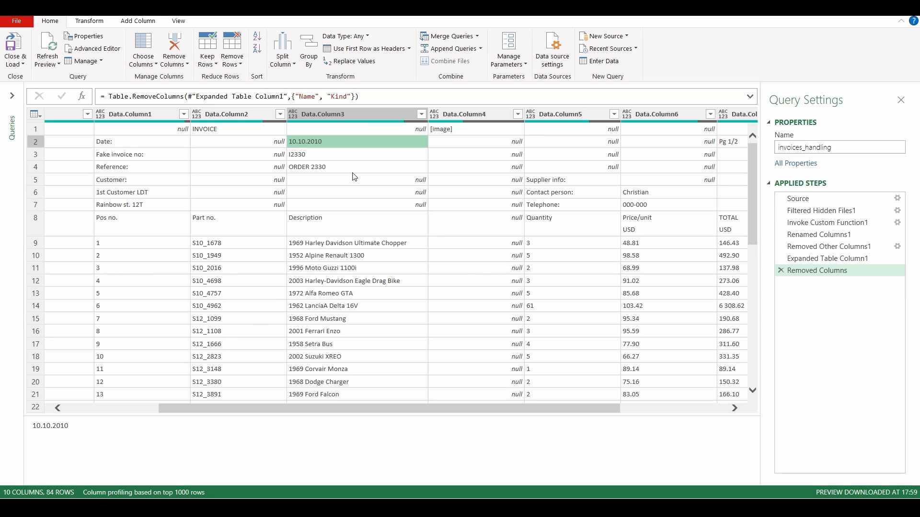
scroll(354, 177, down, 10)
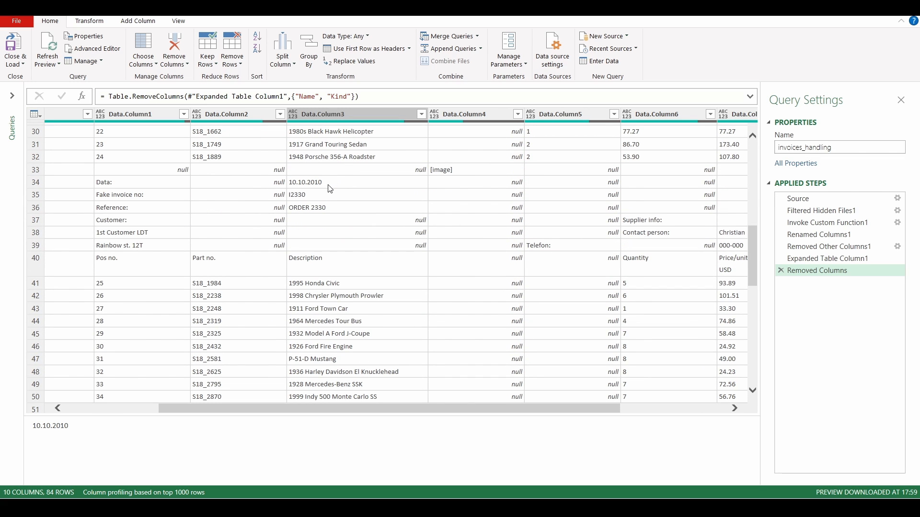
scroll(332, 186, down, 7)
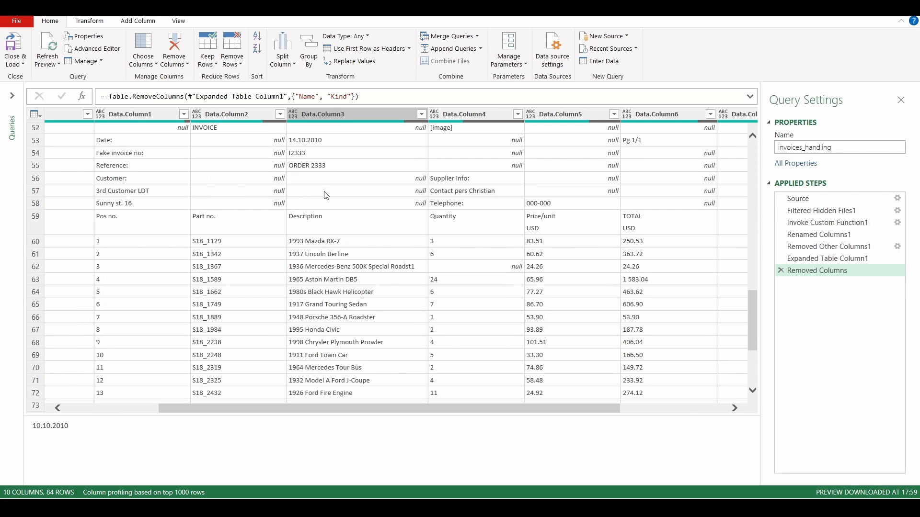
click(329, 141)
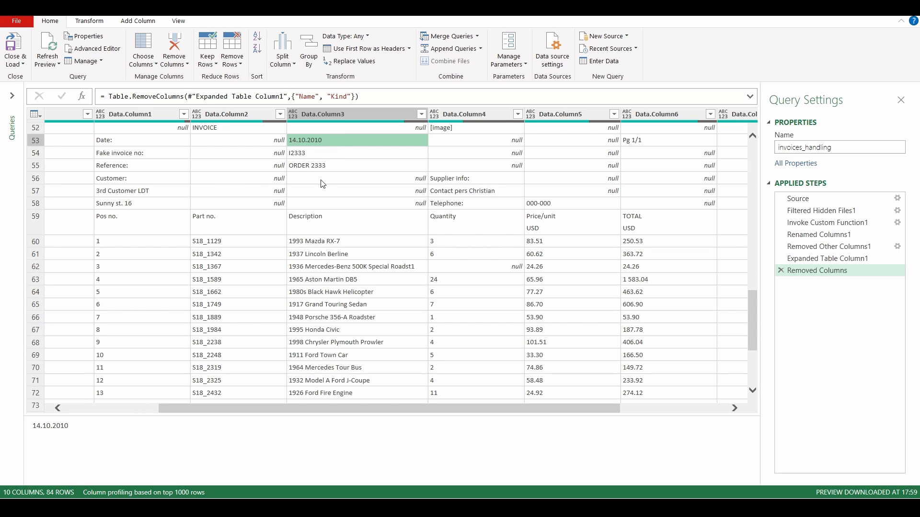
click(324, 157)
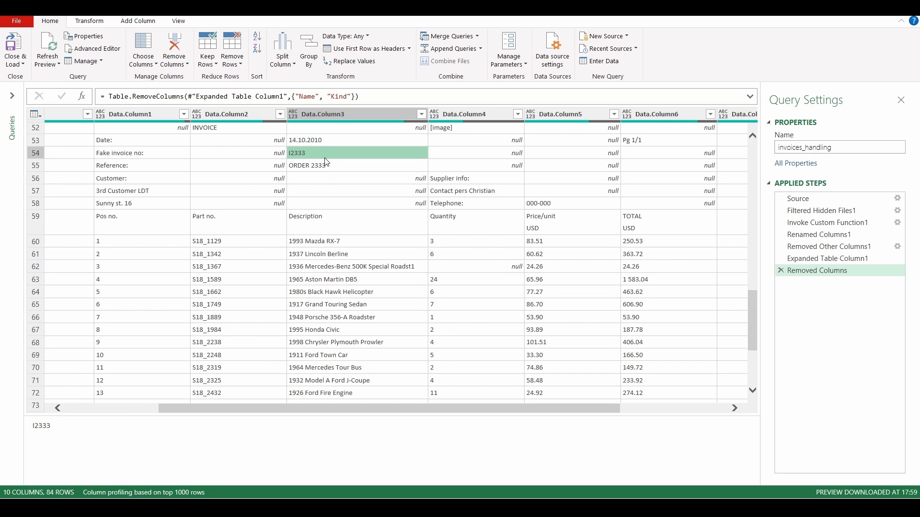
scroll(326, 161, up, 8)
scroll(324, 165, up, 8)
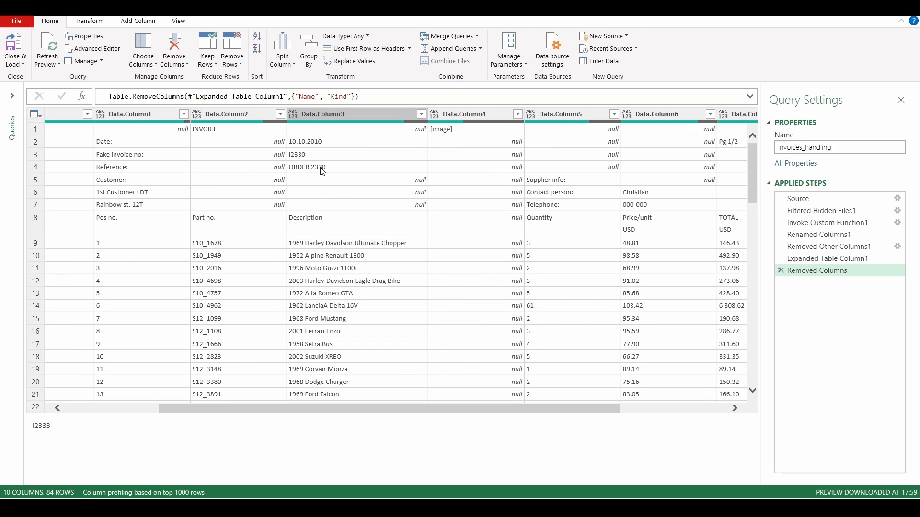
drag(324, 411, 188, 415)
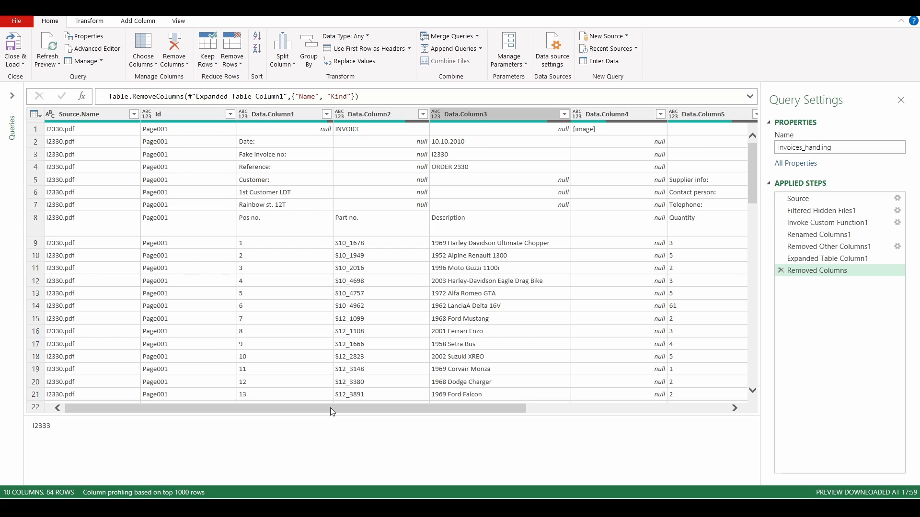
- Examine the first invoice's date in Data.Column3 and the file name of the same row in Source.Name
drag(329, 407, 492, 412)
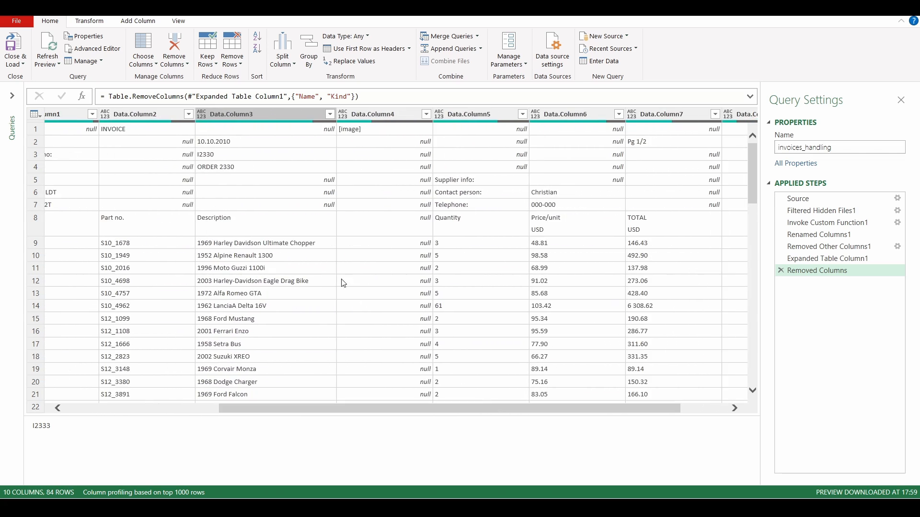
click(242, 146)
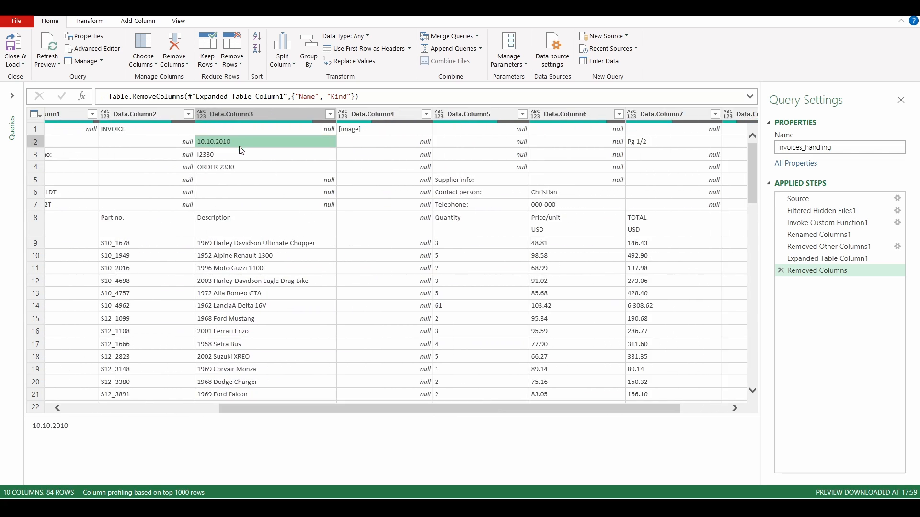
drag(295, 407, 146, 408)
click(84, 142)
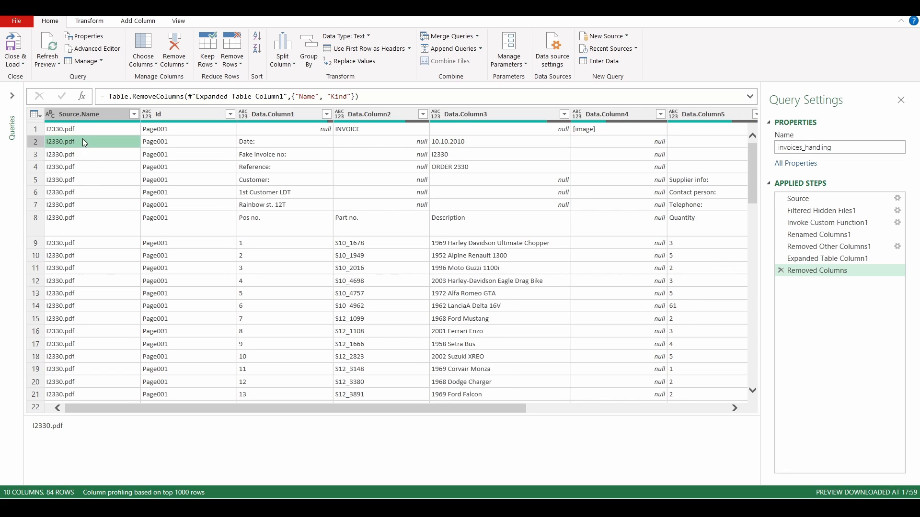
drag(294, 410, 413, 410)
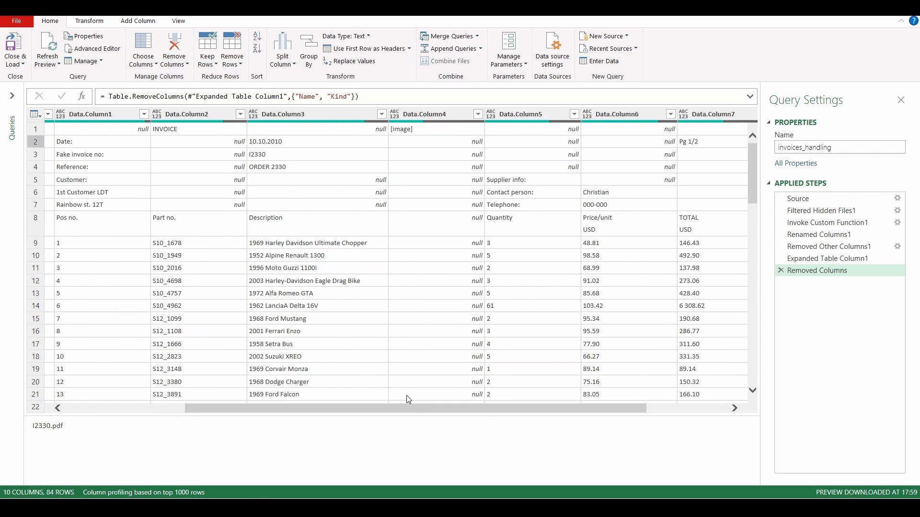
- Examine the position numbers, part numbers and descriptions in Data.Column1 to Data.Column3 across all pages of both invoices
scroll(357, 288, down, 3)
scroll(355, 289, down, 1)
scroll(352, 289, up, 1)
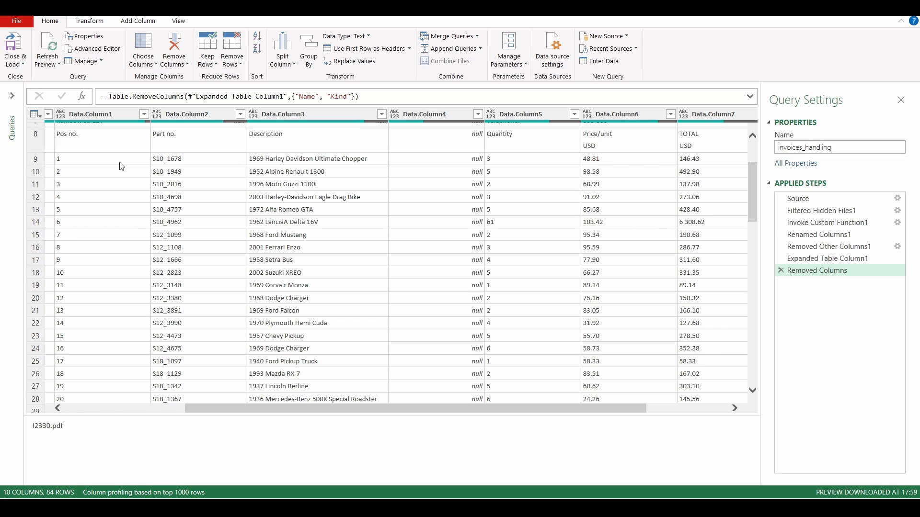
scroll(120, 163, down, 10)
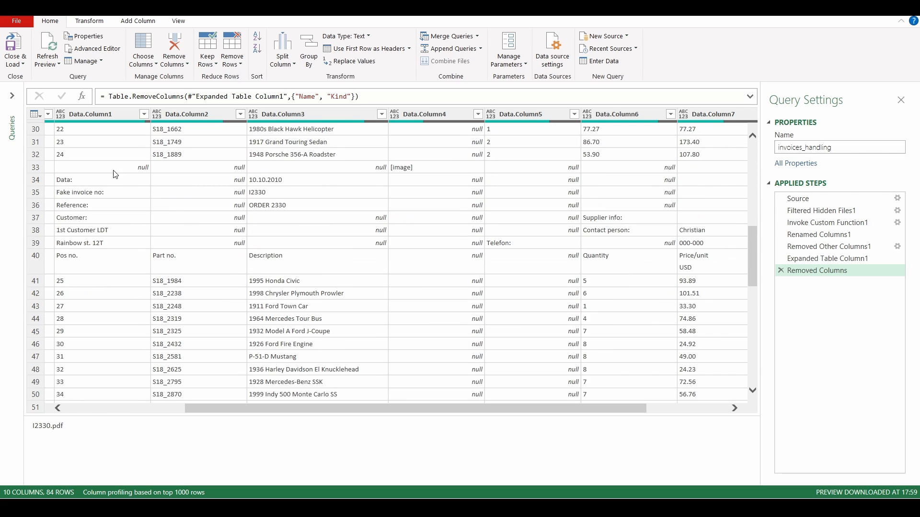
scroll(108, 192, down, 9)
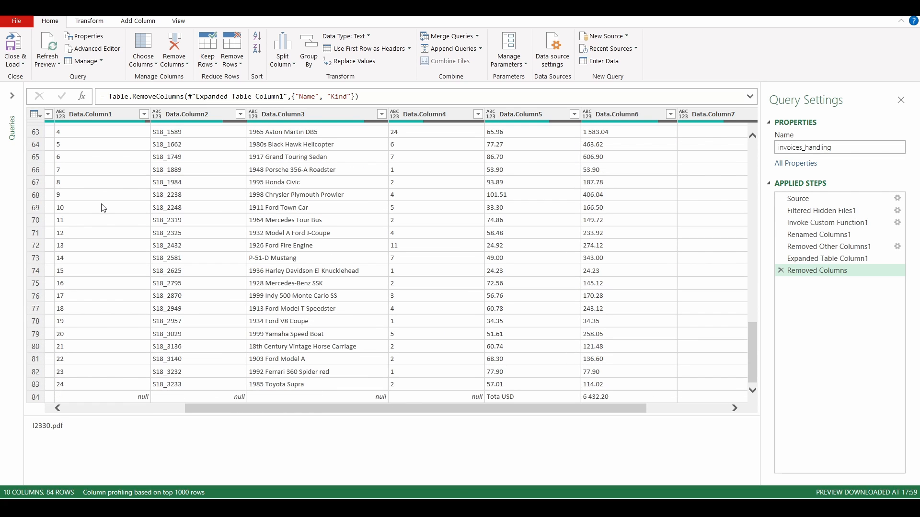
scroll(106, 285, up, 20)
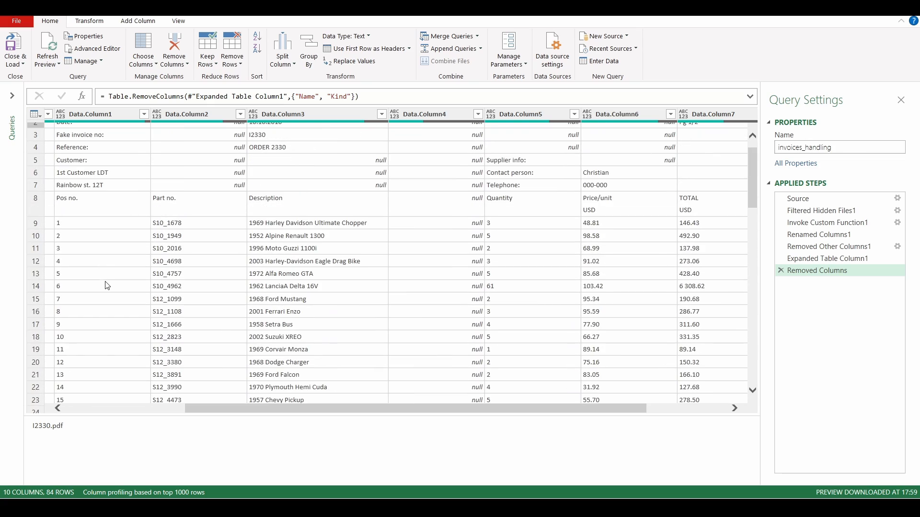
scroll(214, 229, down, 14)
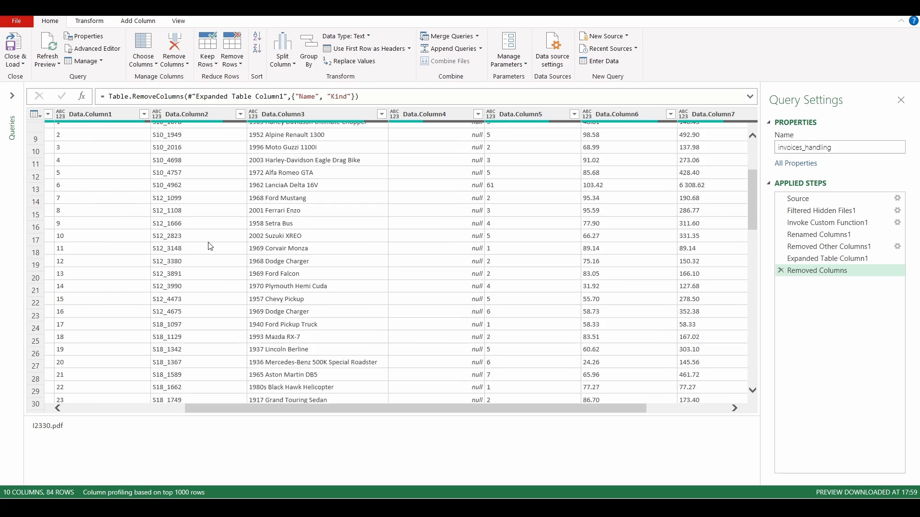
scroll(211, 247, down, 6)
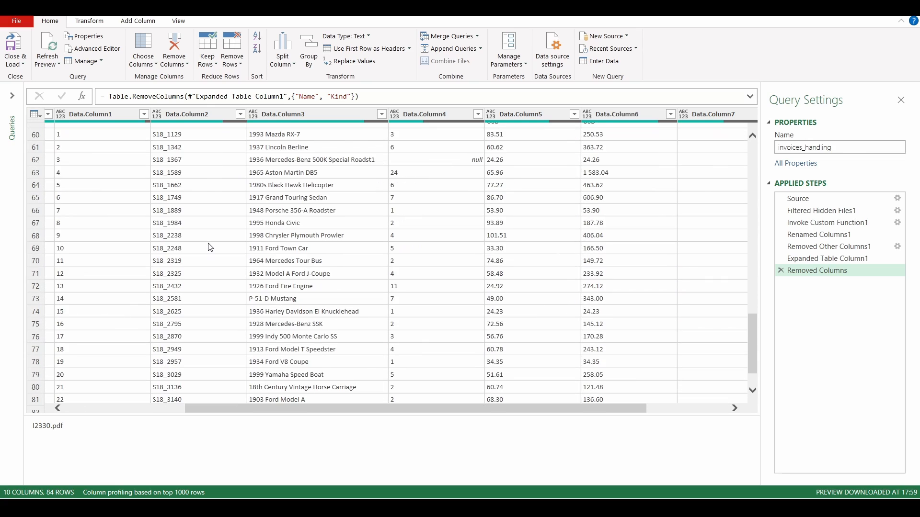
scroll(211, 247, up, 15)
scroll(211, 247, up, 6)
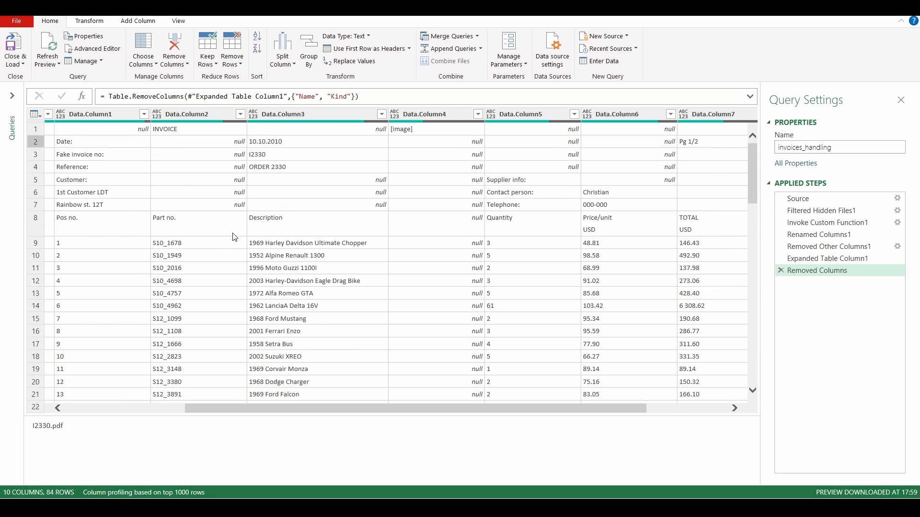
scroll(308, 232, down, 3)
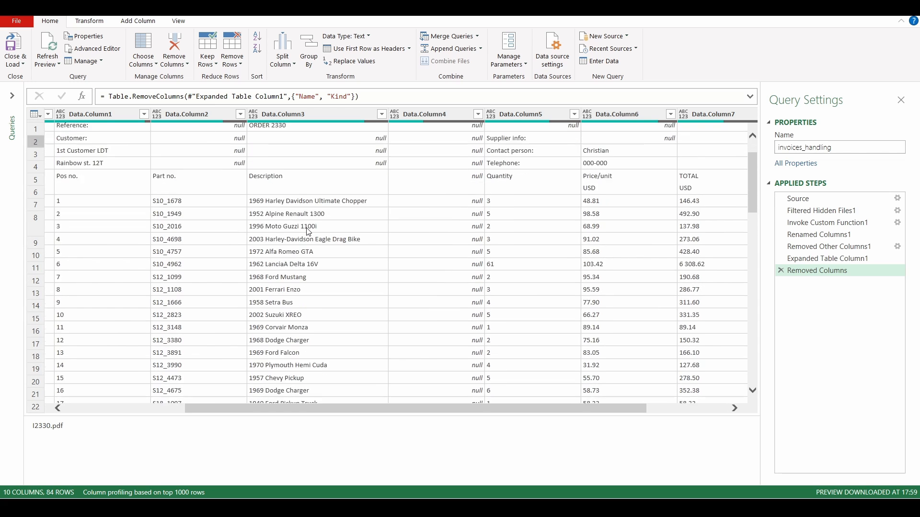
scroll(309, 233, down, 10)
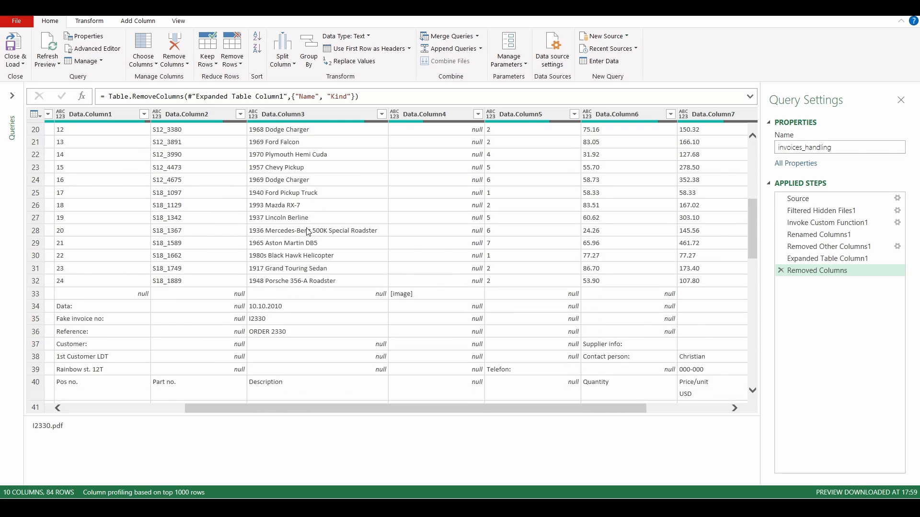
scroll(308, 232, down, 7)
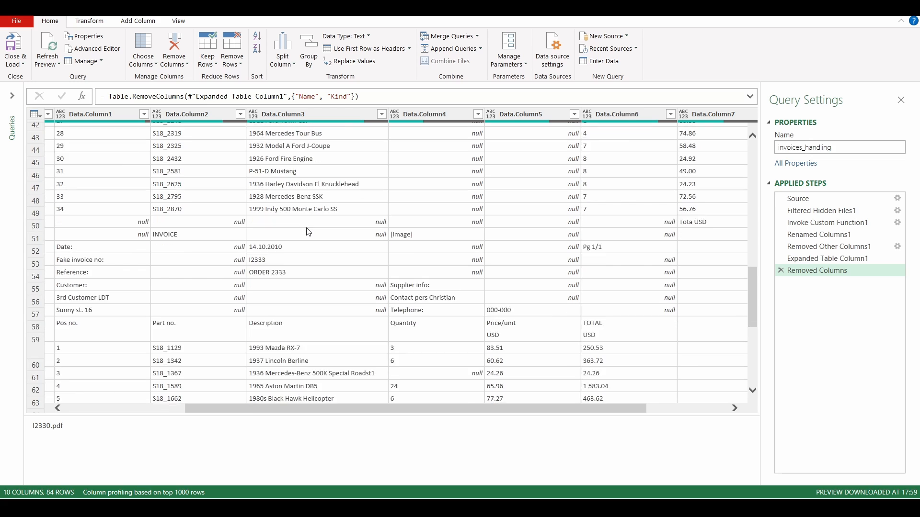
scroll(309, 232, up, 19)
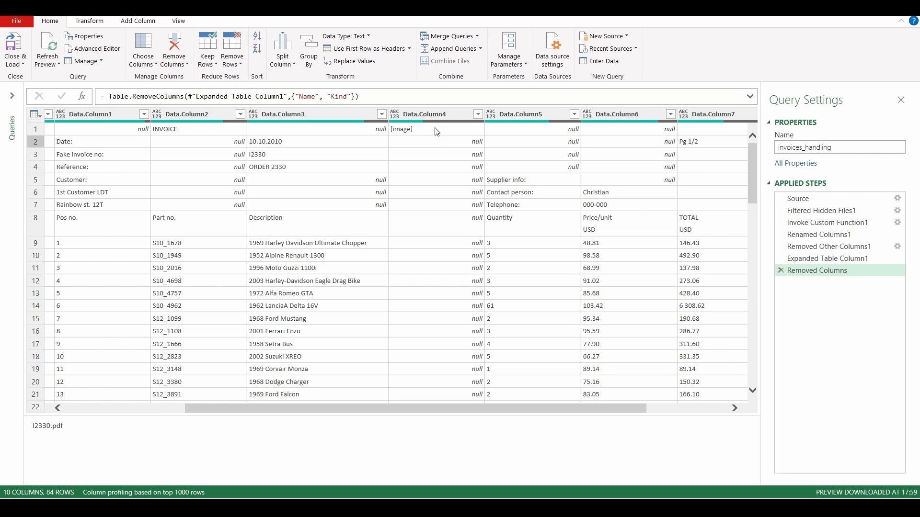
- Examine which data columns hold the item quantities on each page of both invoices
scroll(432, 149, down, 9)
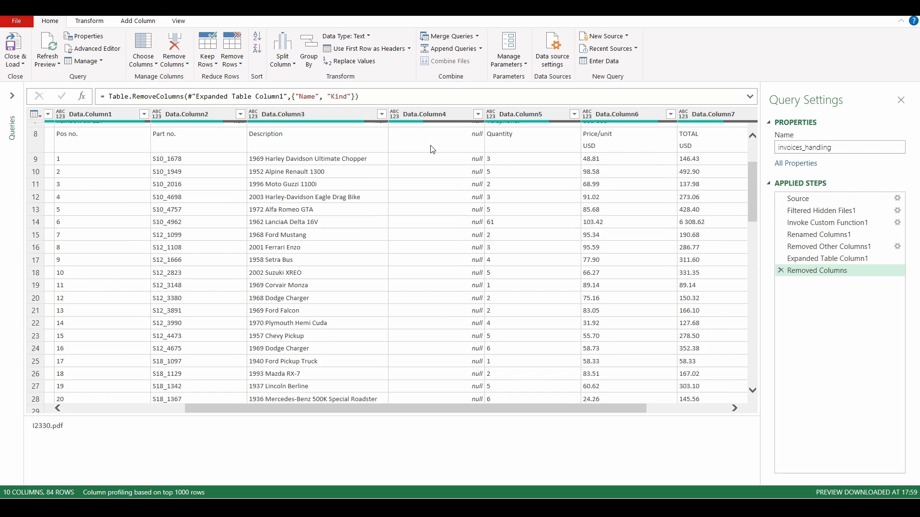
scroll(431, 150, down, 11)
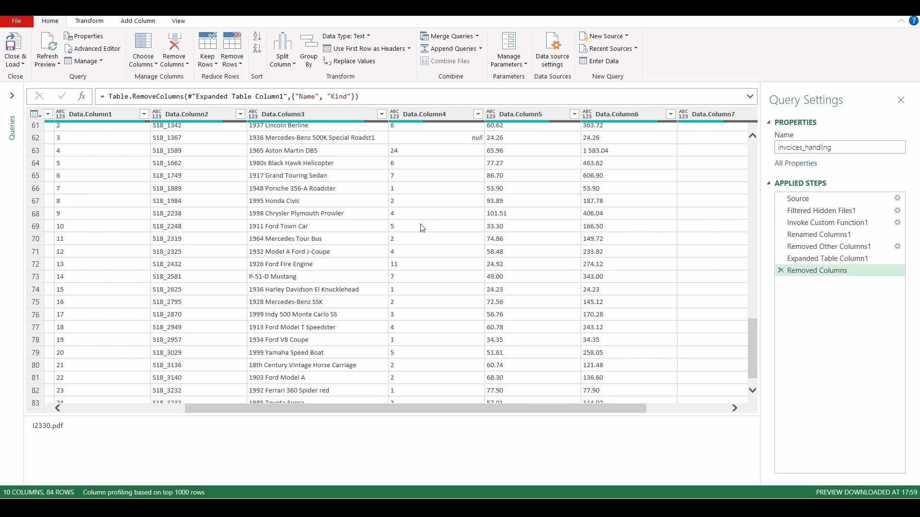
scroll(423, 228, down, 1)
scroll(427, 223, up, 9)
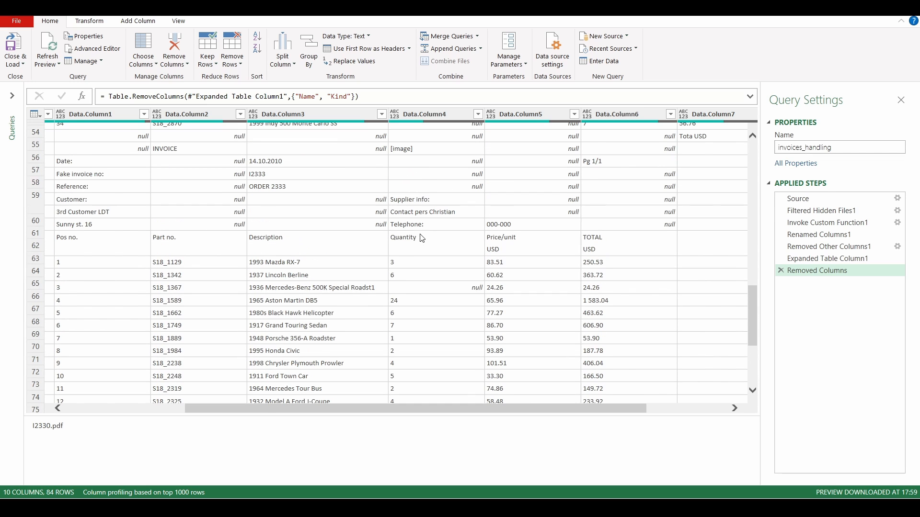
scroll(427, 275, up, 1)
scroll(427, 273, down, 2)
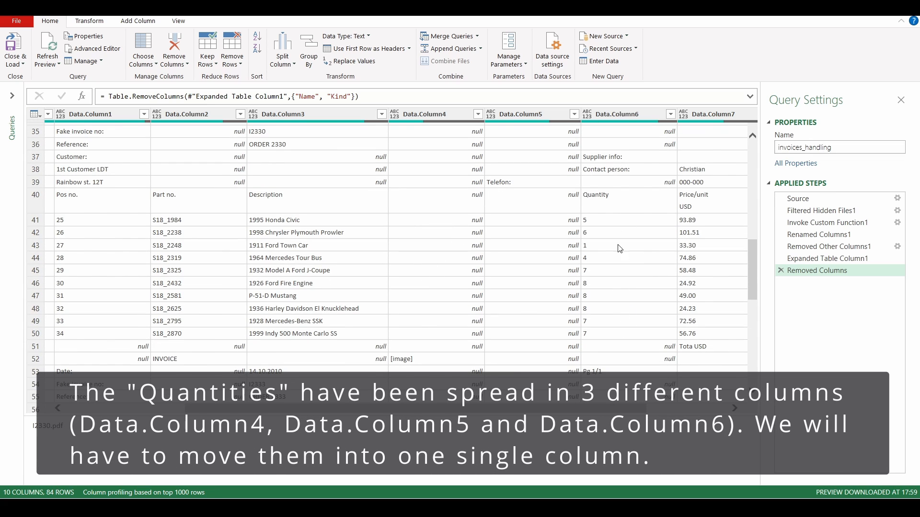
scroll(536, 272, up, 9)
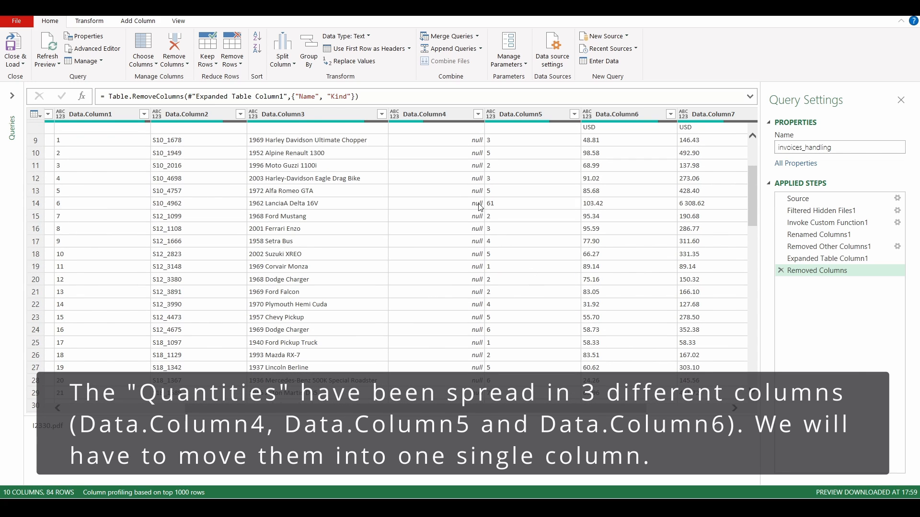
scroll(534, 201, up, 2)
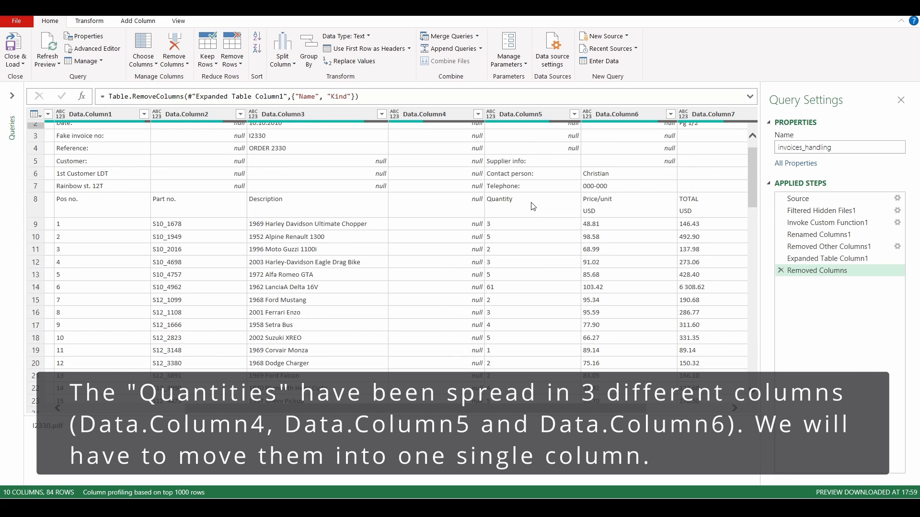
scroll(532, 204, down, 2)
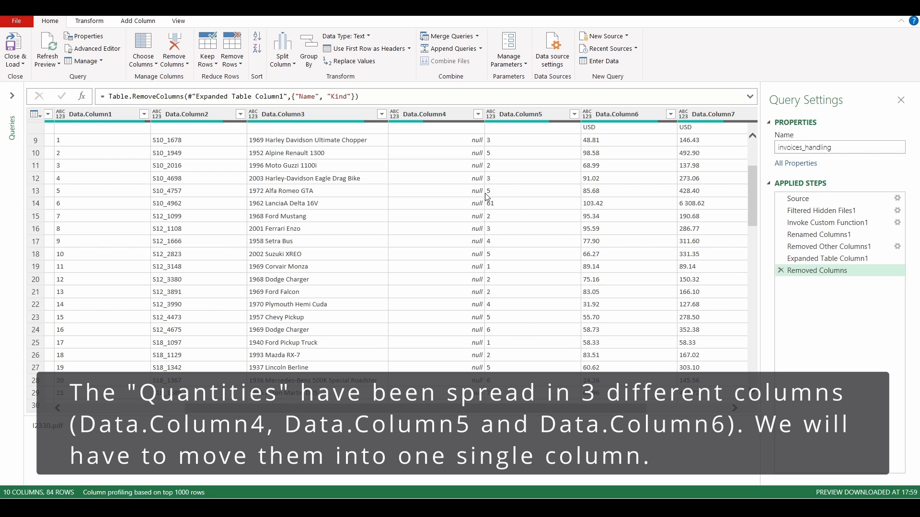
scroll(579, 173, up, 2)
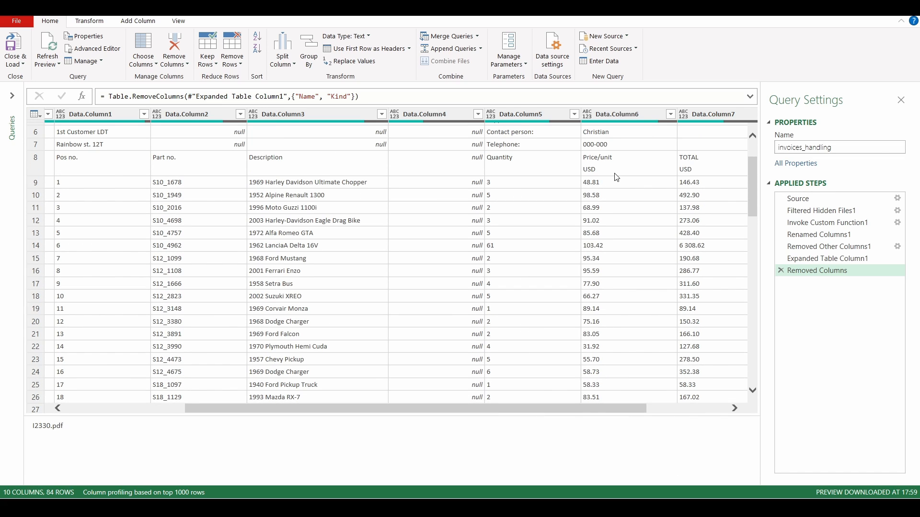
- Examine which data columns hold the price per unit on each page of both invoices
scroll(619, 177, down, 6)
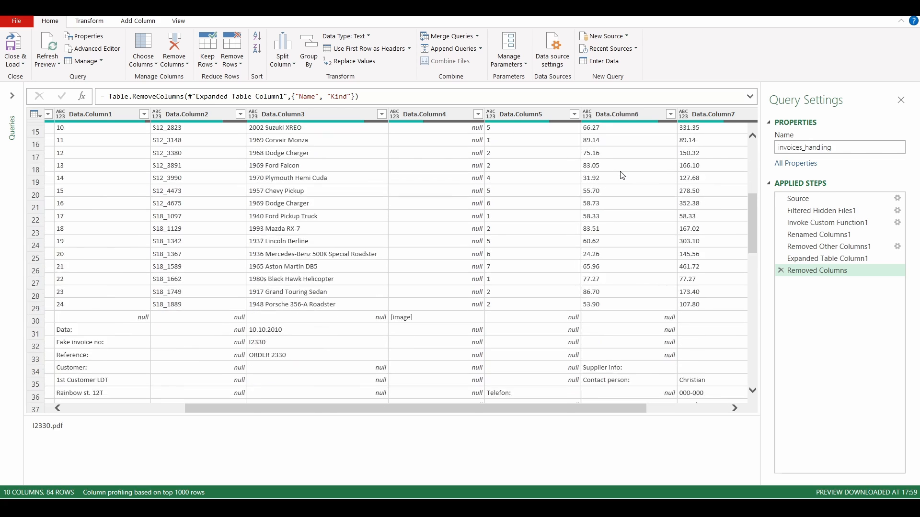
scroll(622, 176, down, 1)
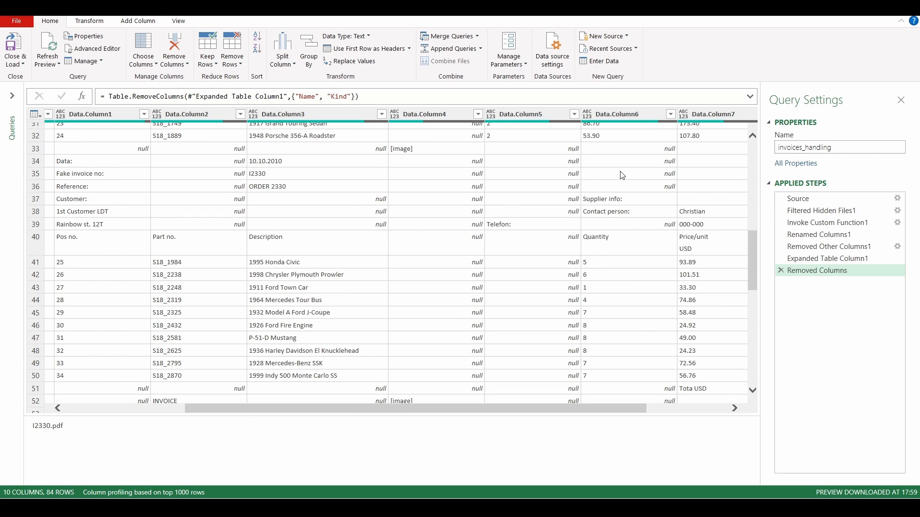
scroll(622, 176, up, 2)
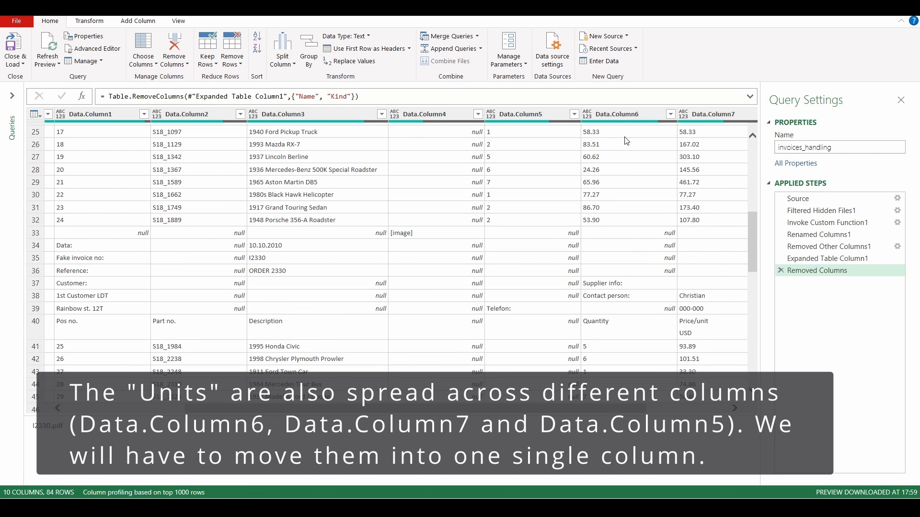
scroll(711, 316, down, 4)
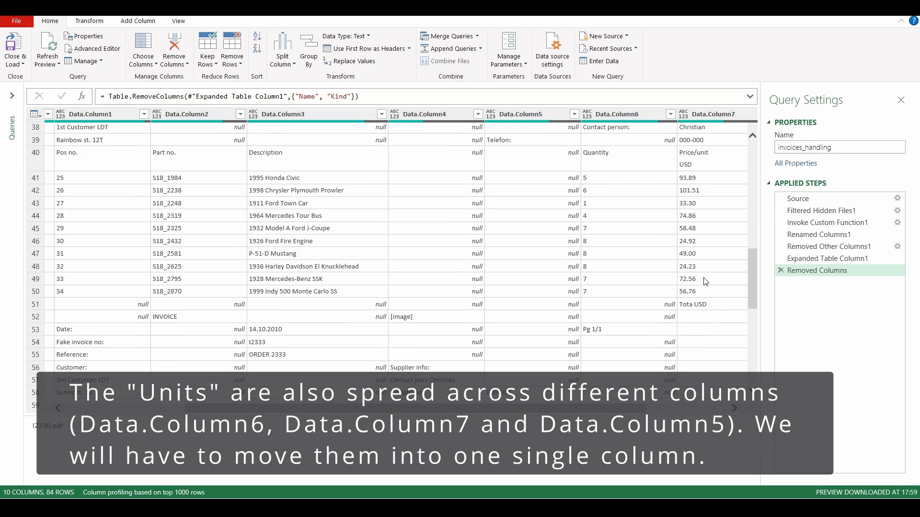
scroll(671, 258, down, 5)
scroll(626, 232, down, 3)
scroll(595, 232, up, 3)
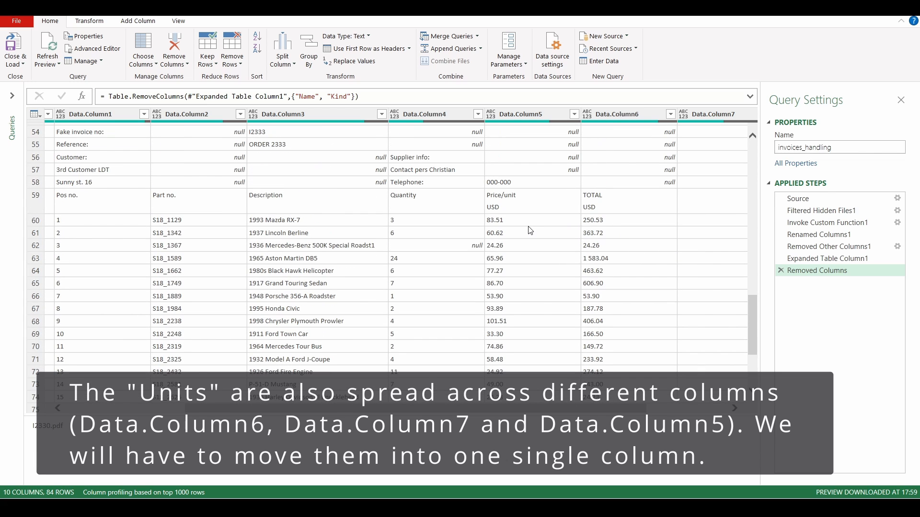
scroll(630, 261, up, 15)
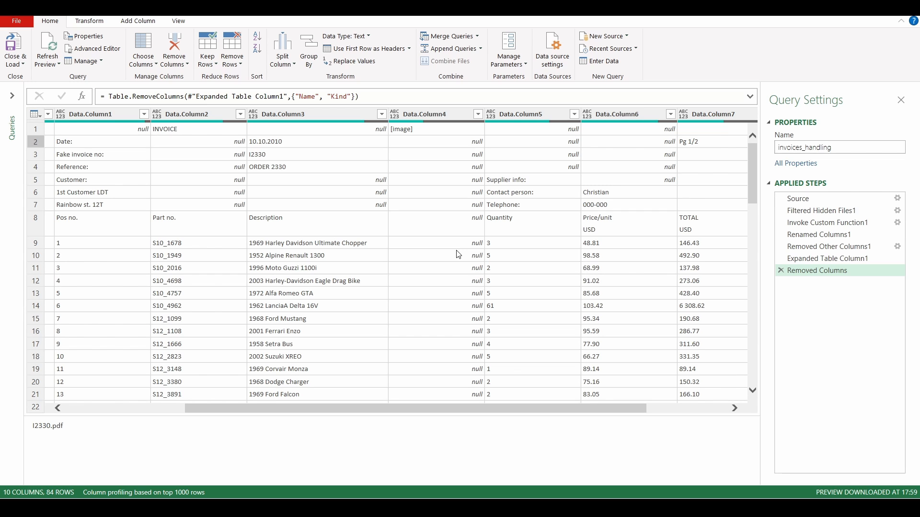
- Review the overall column layout of the combined invoice rows, from Source.Name across to Data.Column7
scroll(459, 254, down, 18)
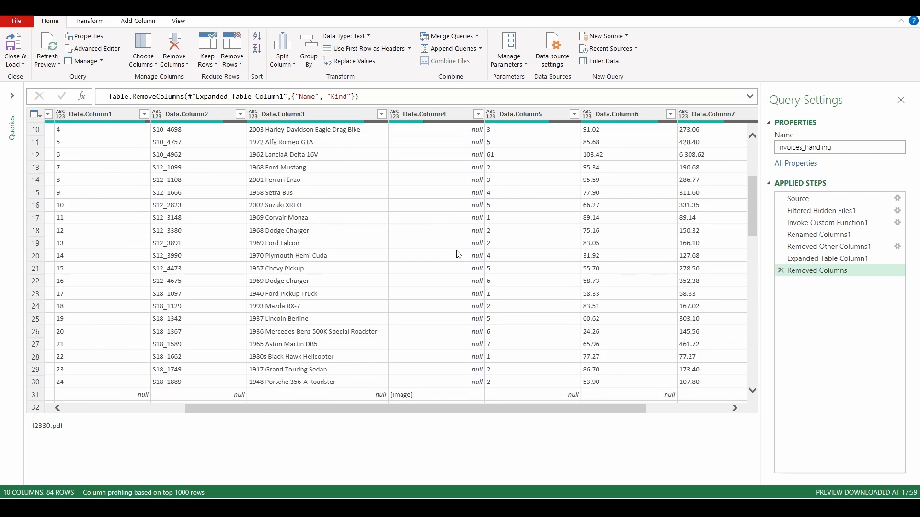
scroll(458, 255, down, 3)
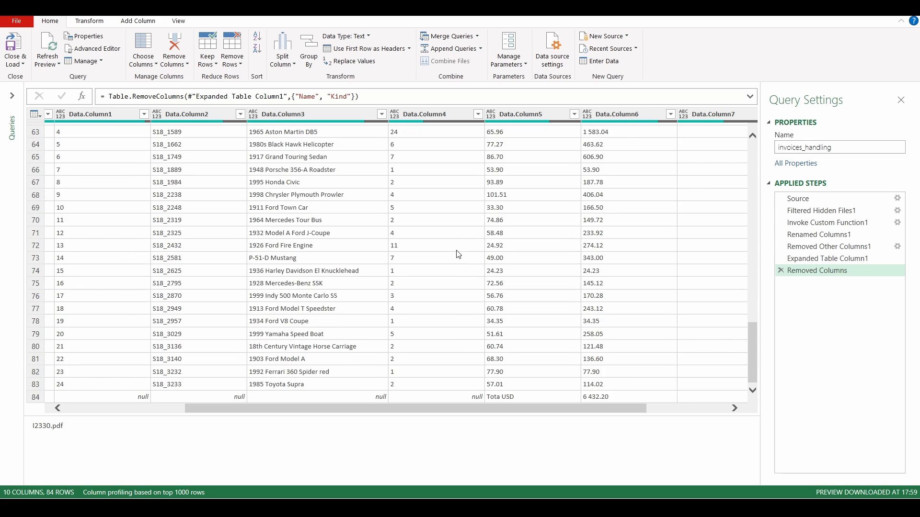
scroll(458, 254, up, 20)
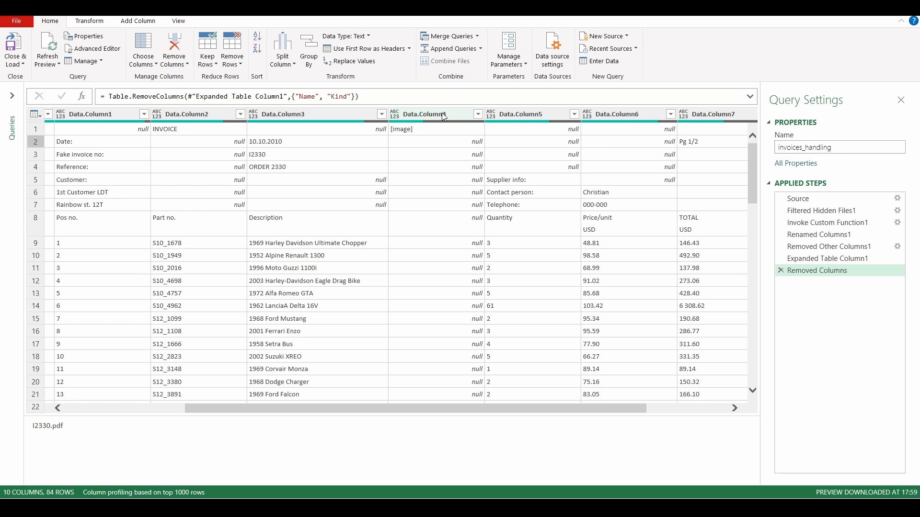
scroll(447, 177, down, 2)
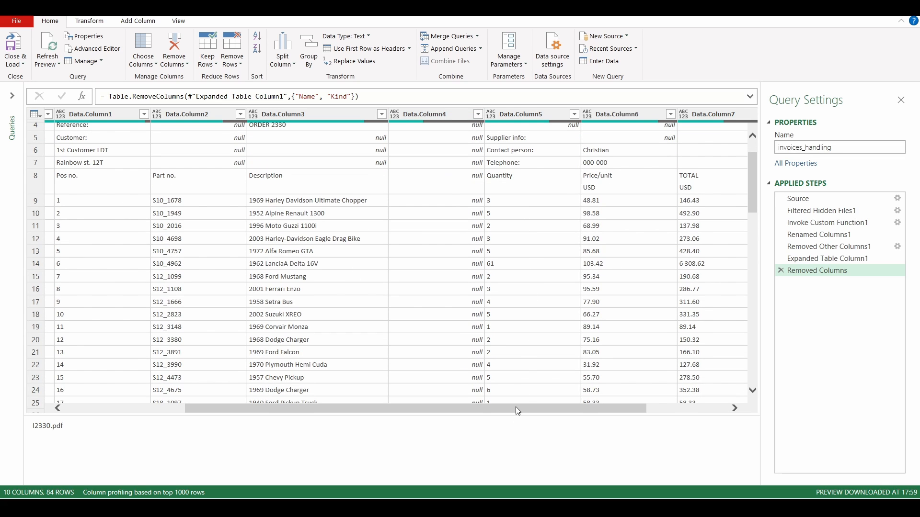
drag(494, 409, 301, 425)
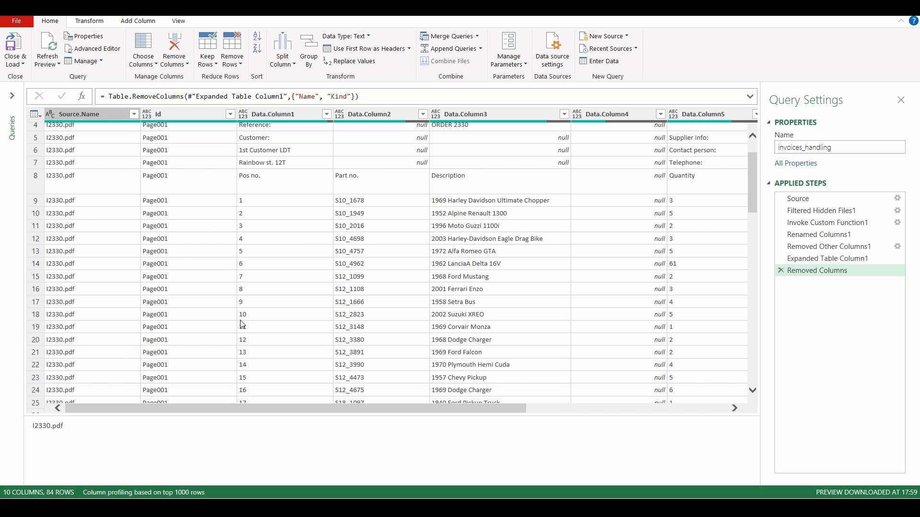
drag(300, 409, 445, 410)
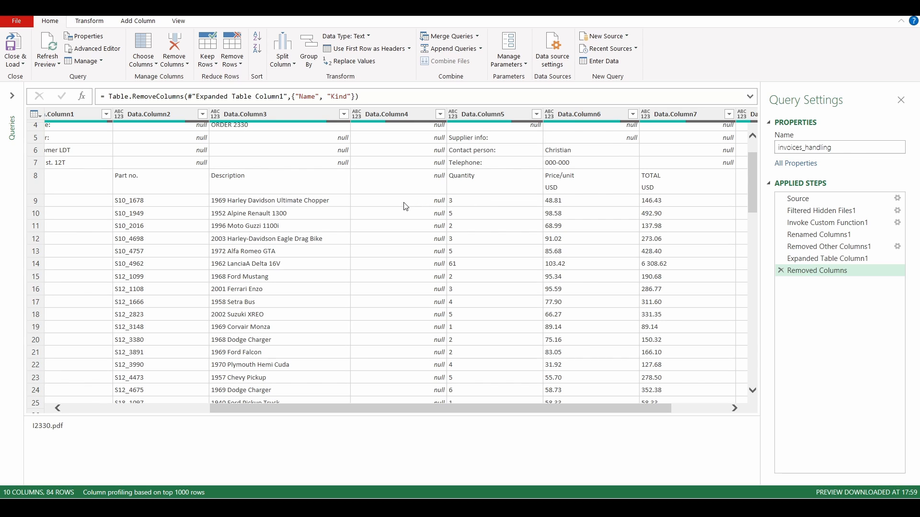
- Start a custom column whose formula begins with the condition if [Data.Column4] = null then
click(139, 21)
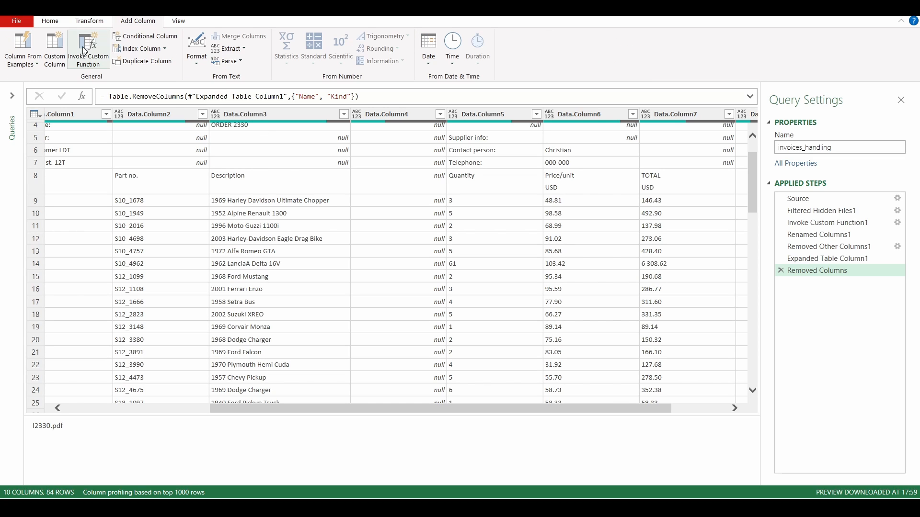
click(56, 60)
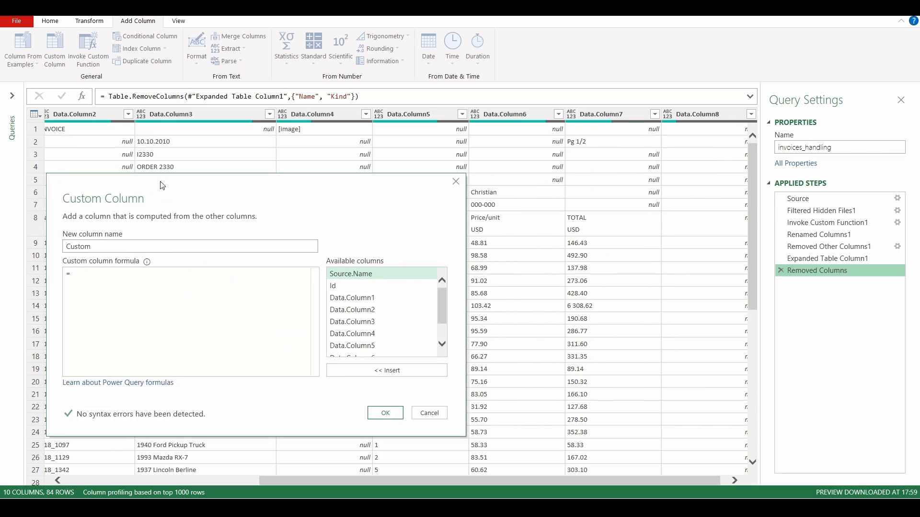
drag(162, 185, 140, 190)
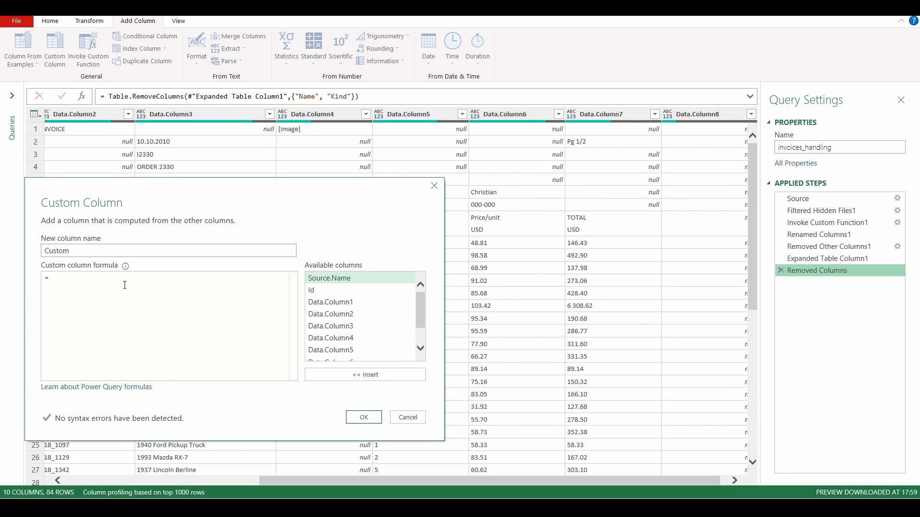
text(if)
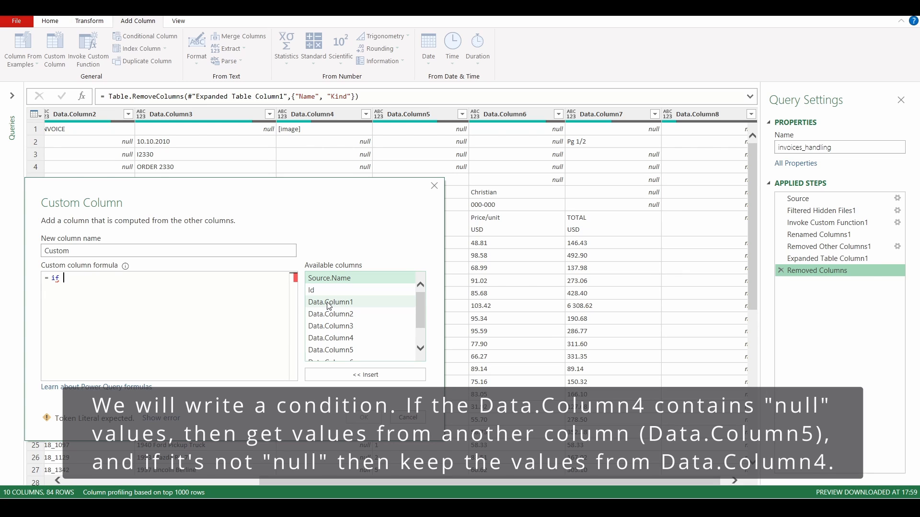
text( Data)
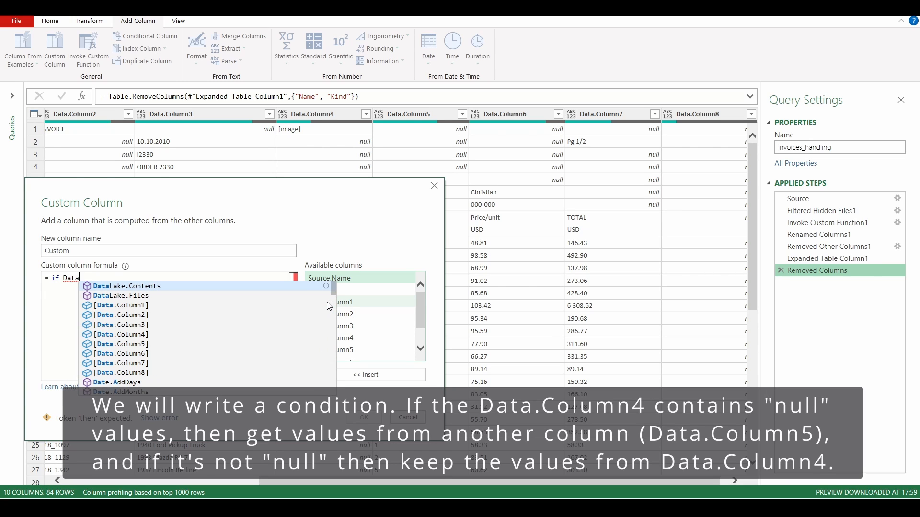
text(.Co)
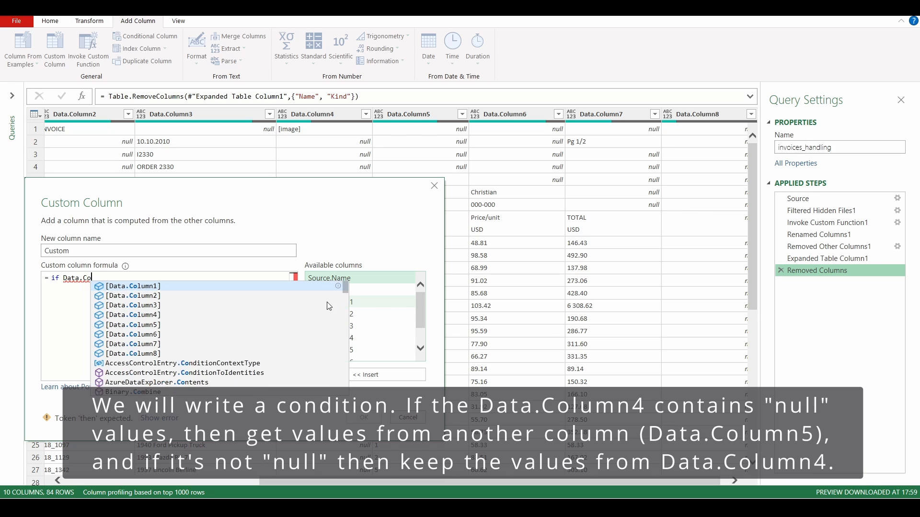
text(lumn4)
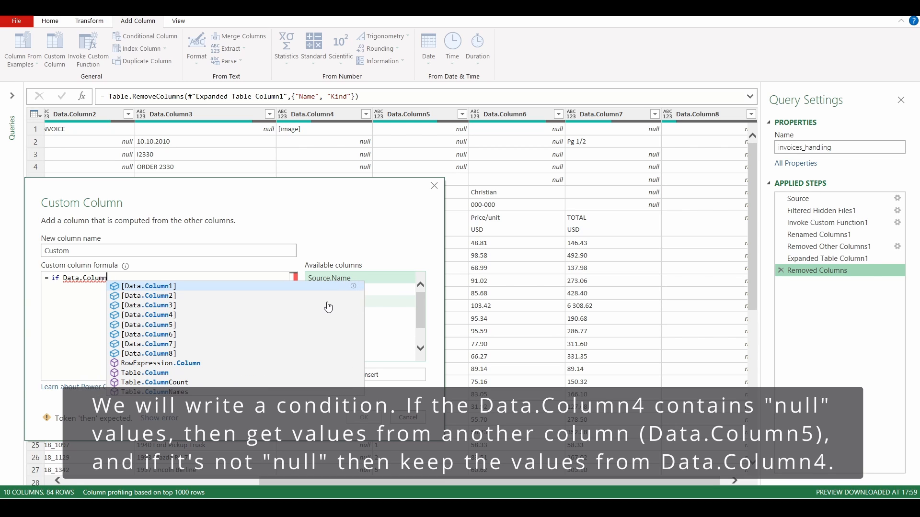
key(Tab)
click(64, 278)
text([Data.Column4])
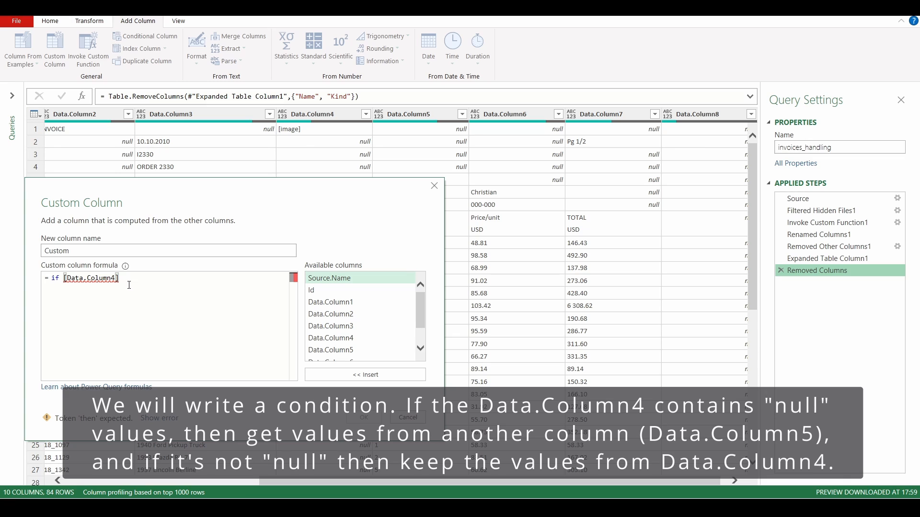
text( = nul)
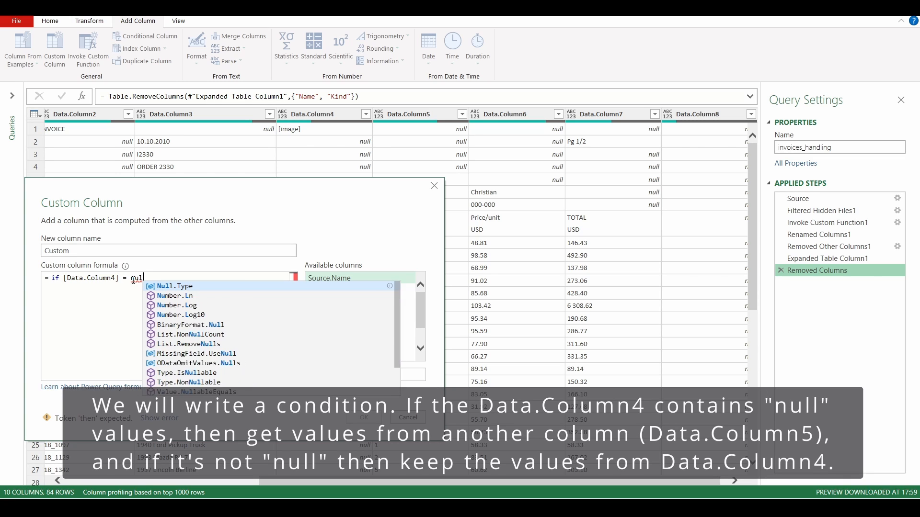
text(l then)
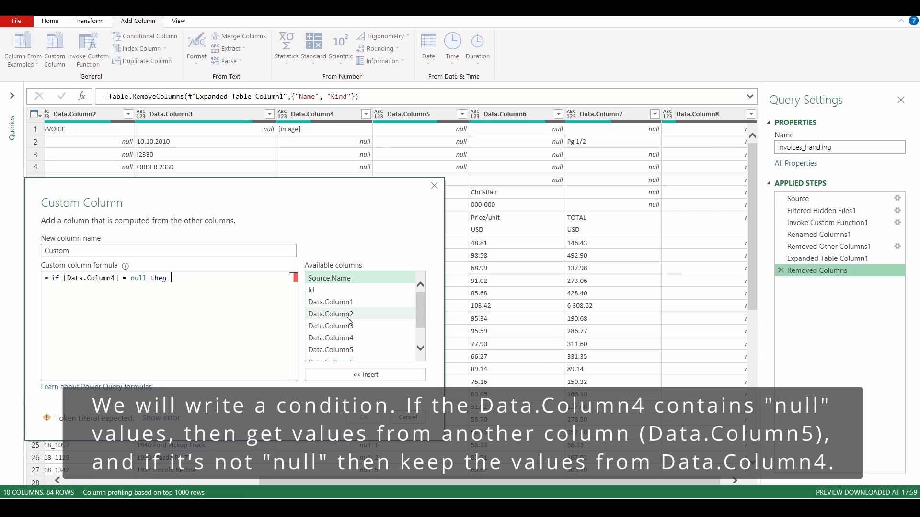
- Complete the formula with [Data.Column5] else [Data.Column4] and create the custom column
scroll(335, 307, down, 1)
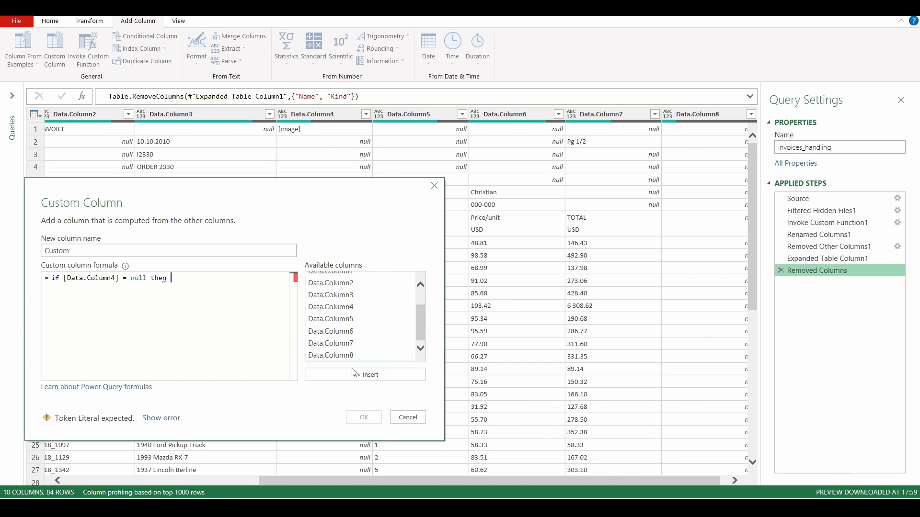
double_click(332, 321)
text(else)
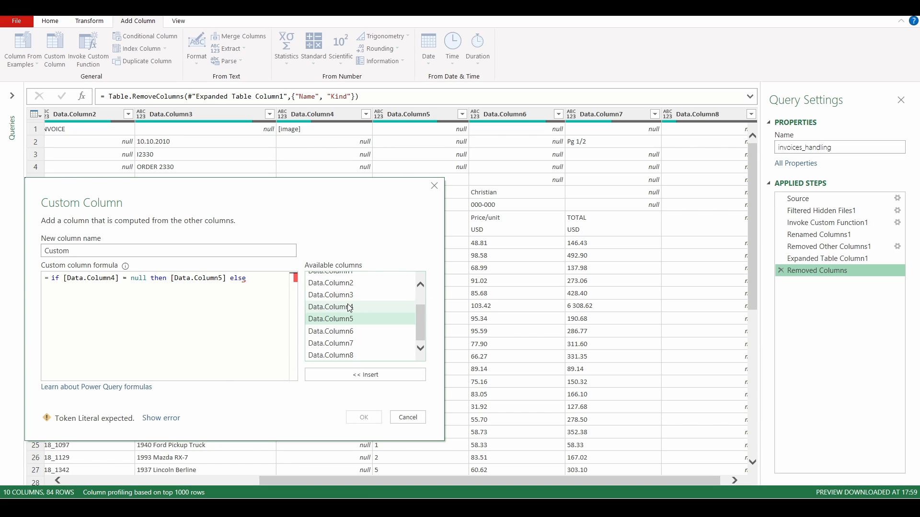
double_click(330, 307)
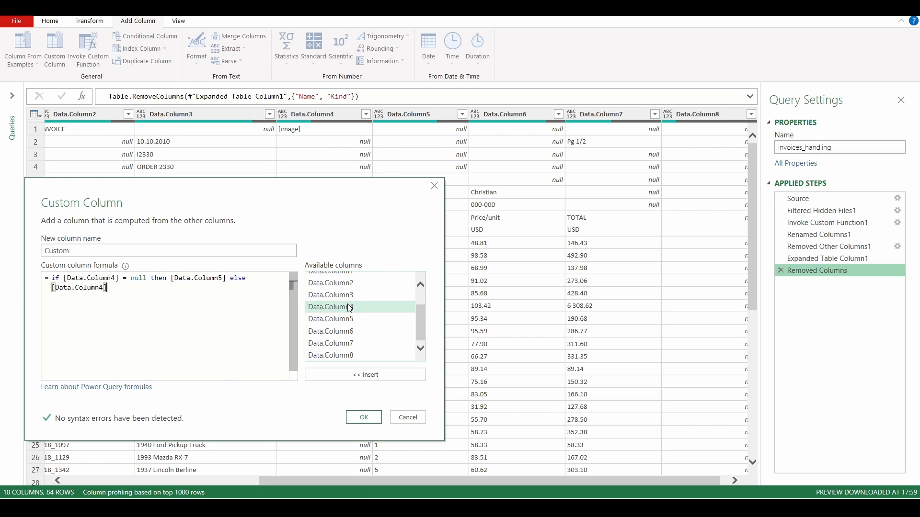
click(364, 417)
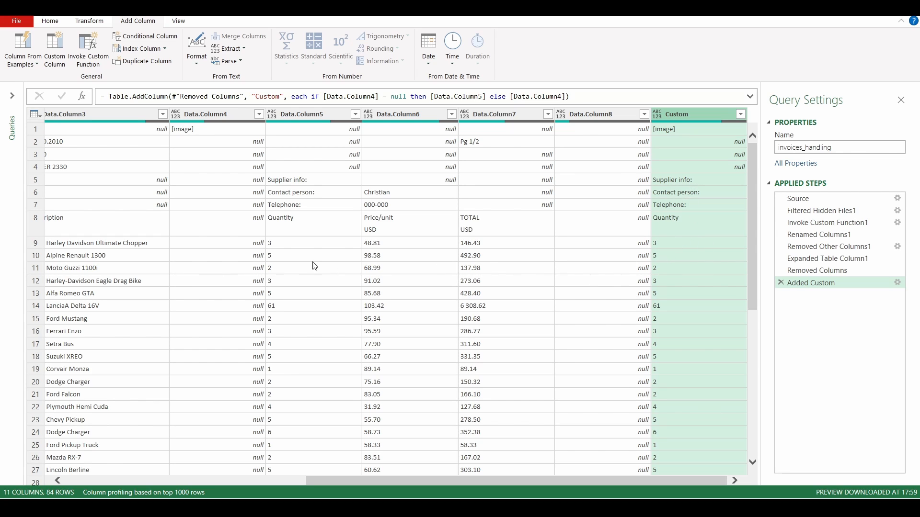
- Check the Custom column's quantities on every invoice page and start a second custom column with the condition if [Custom] = null then
scroll(665, 249, down, 8)
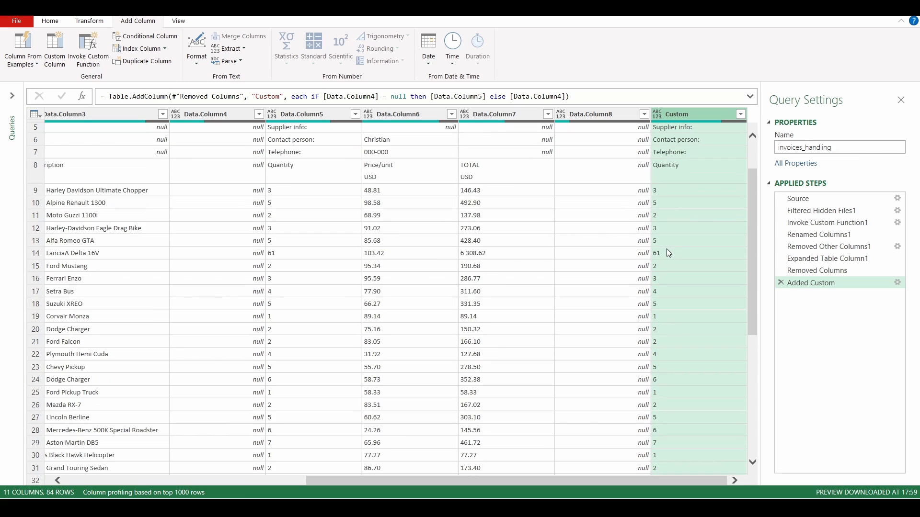
scroll(693, 278, down, 11)
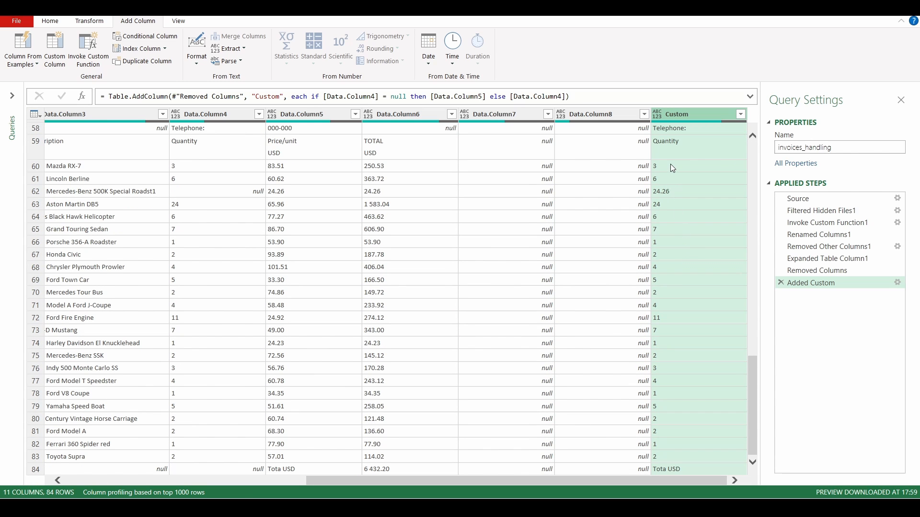
scroll(686, 392, up, 19)
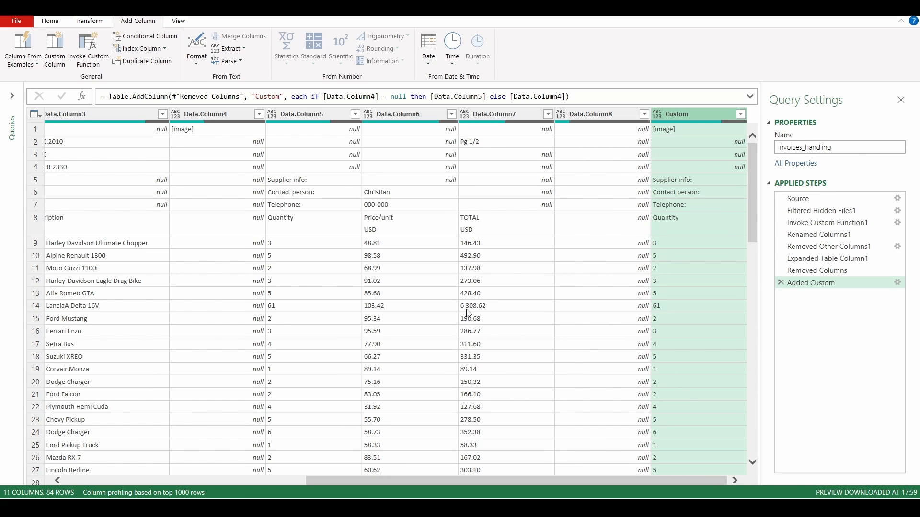
scroll(437, 312, down, 10)
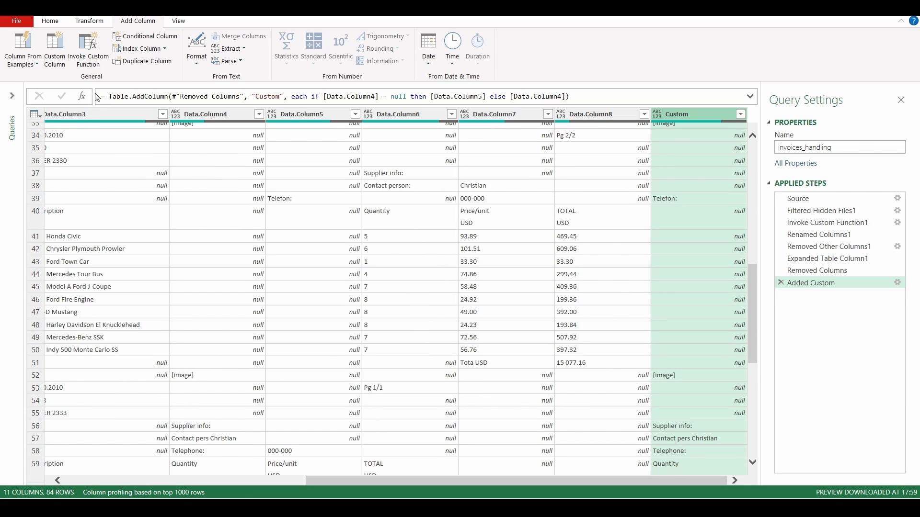
click(58, 54)
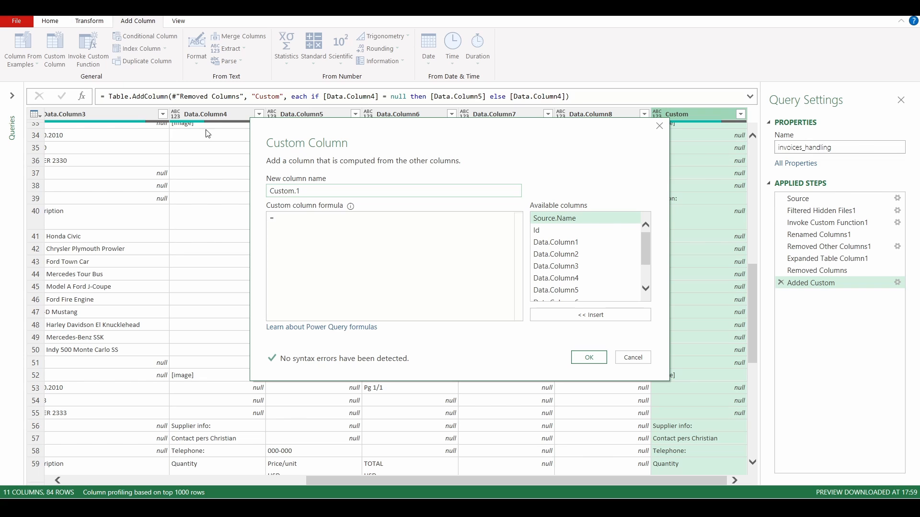
click(301, 229)
drag(323, 130, 170, 111)
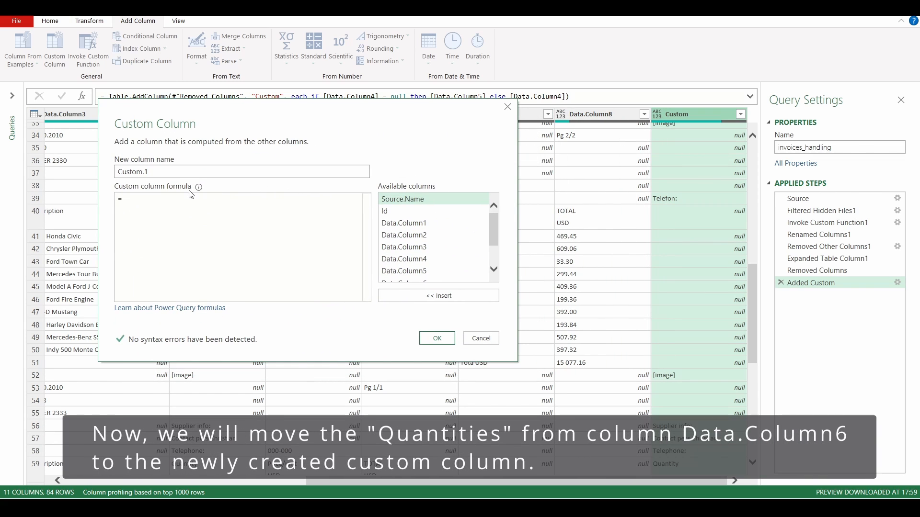
text(if)
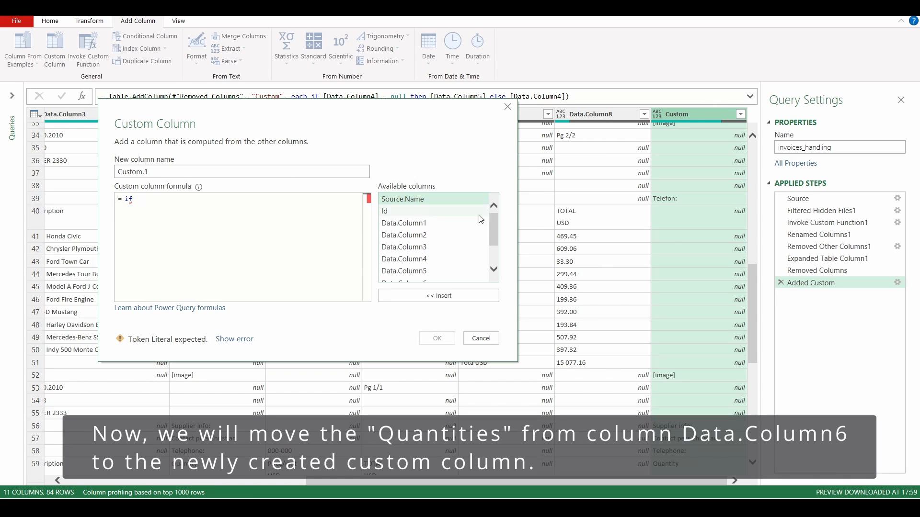
drag(494, 234, 494, 252)
double_click(403, 278)
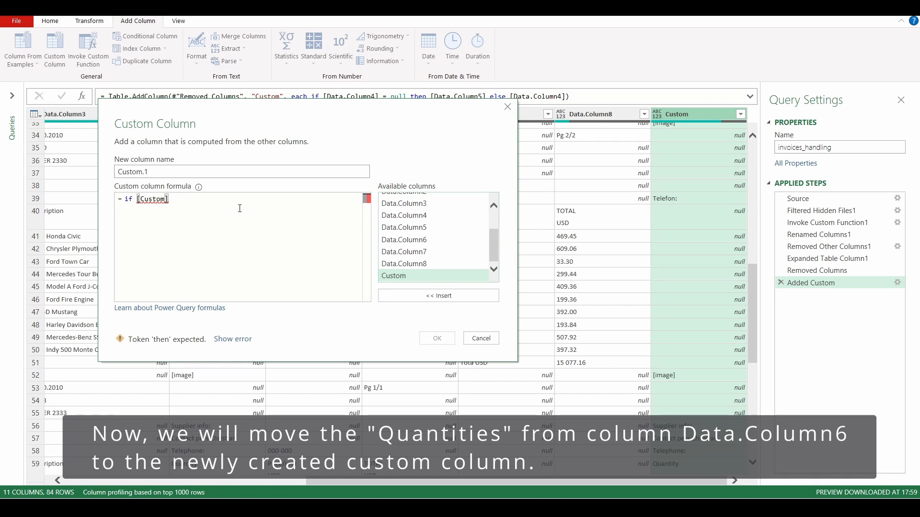
text(= null then)
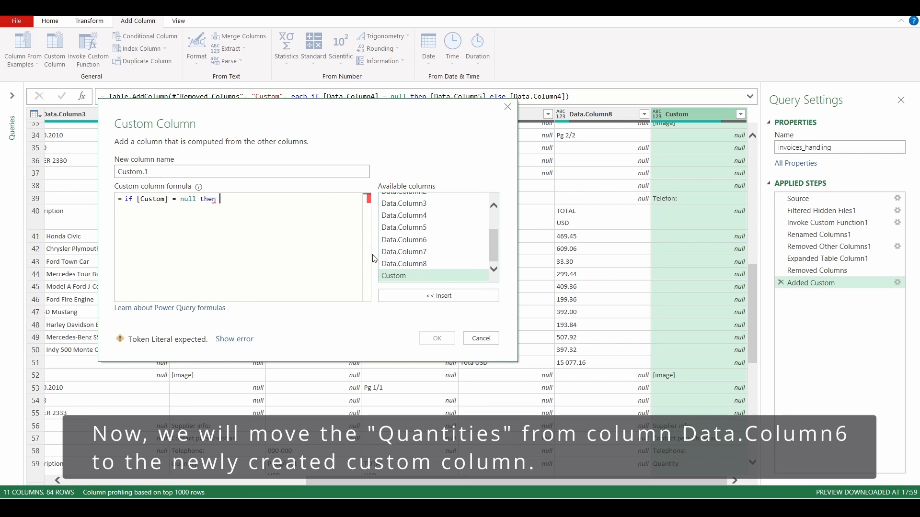
- Complete the second custom column's formula with [Data.Column6] else [Custom] and create the column
drag(306, 108, 685, 124)
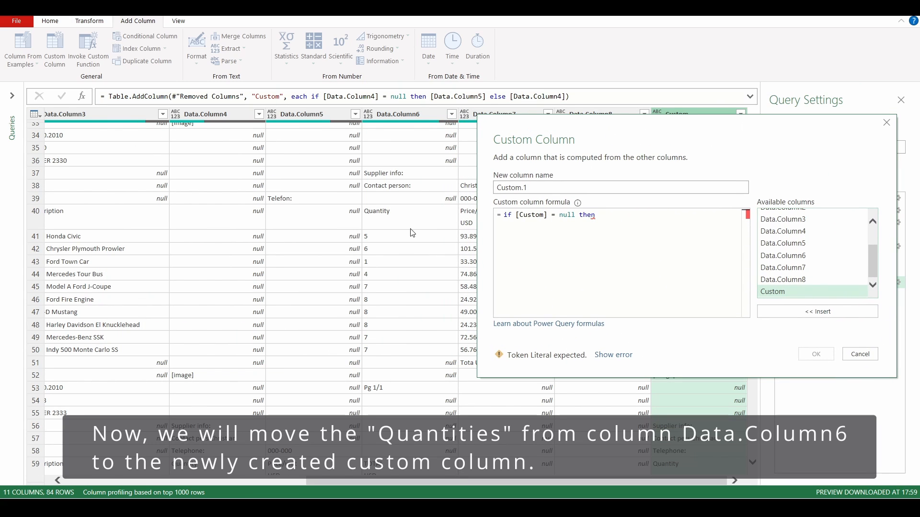
drag(589, 135, 562, 139)
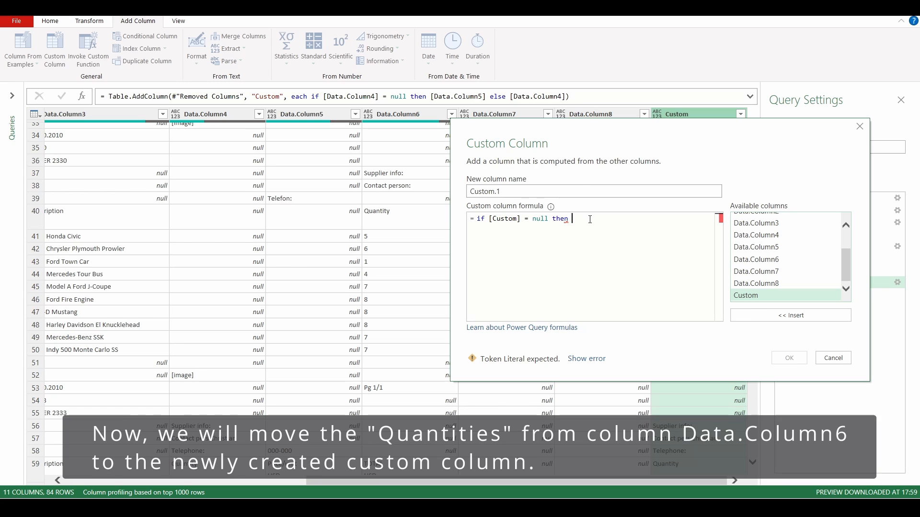
text(D)
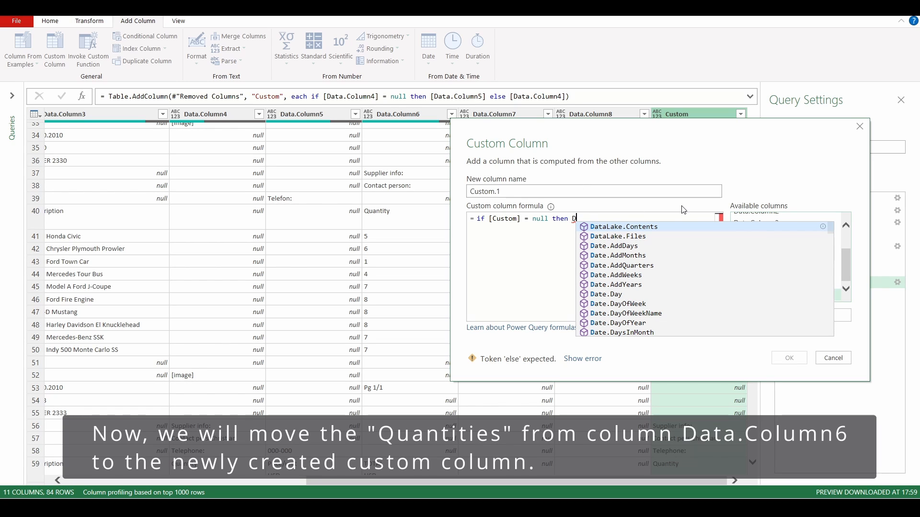
key(BackSpace)
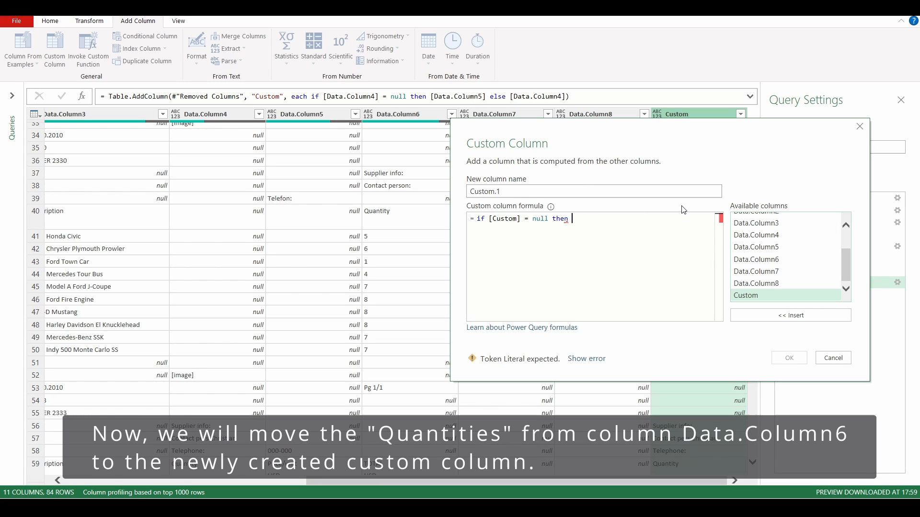
double_click(769, 262)
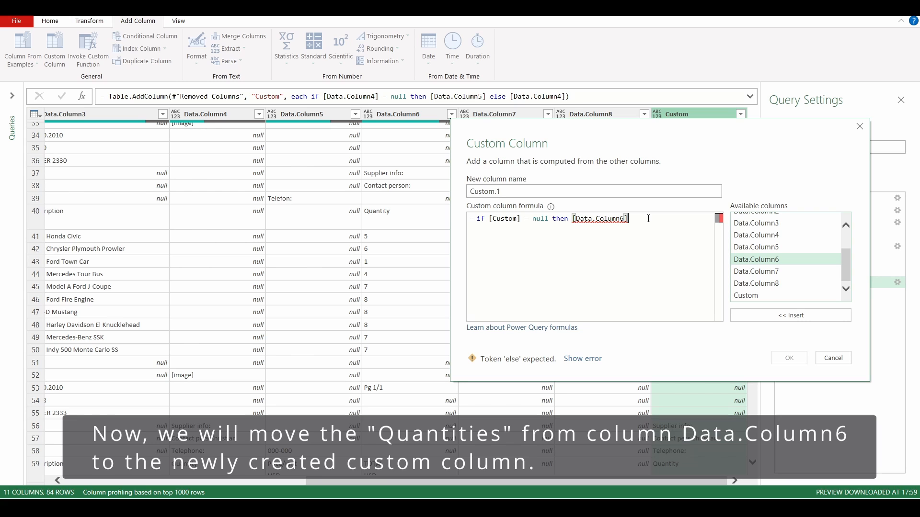
text(else)
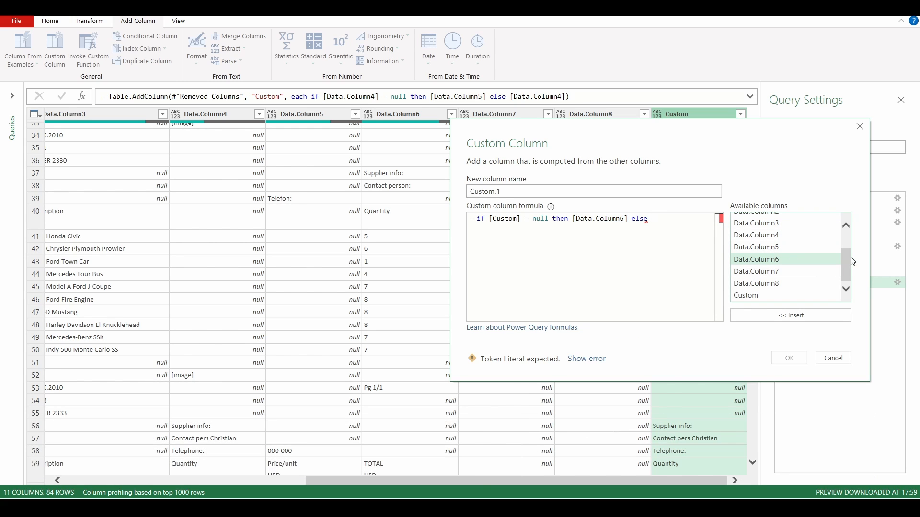
double_click(766, 295)
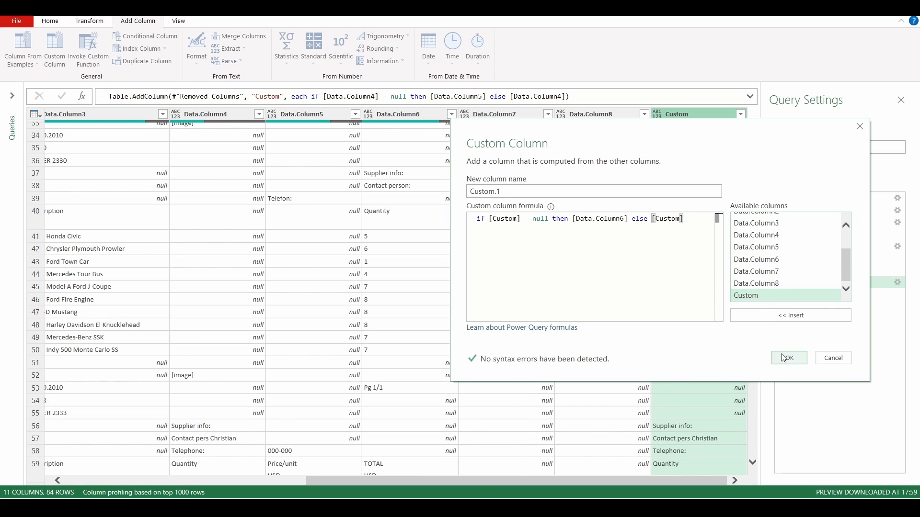
click(787, 358)
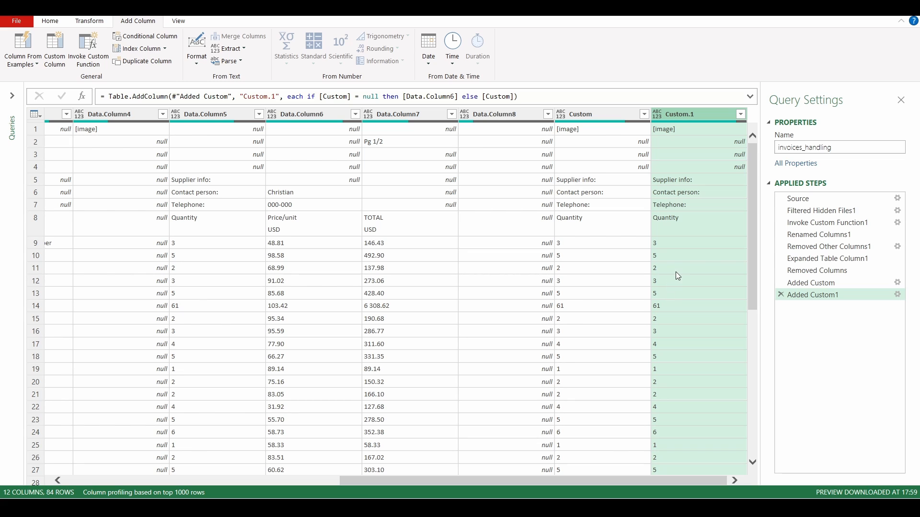
- Rename the Custom.1 column as Quantity and move it between Data.Column3 and Data.Column4
scroll(683, 264, down, 8)
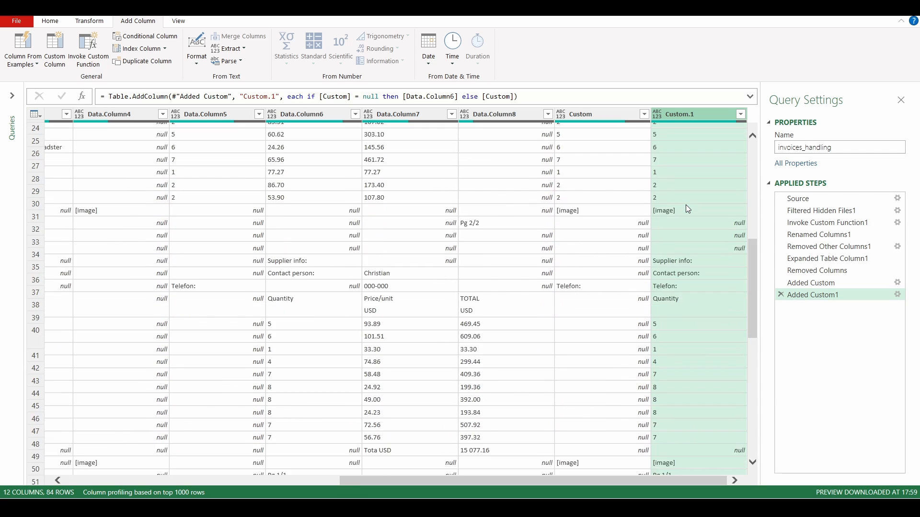
scroll(685, 249, down, 5)
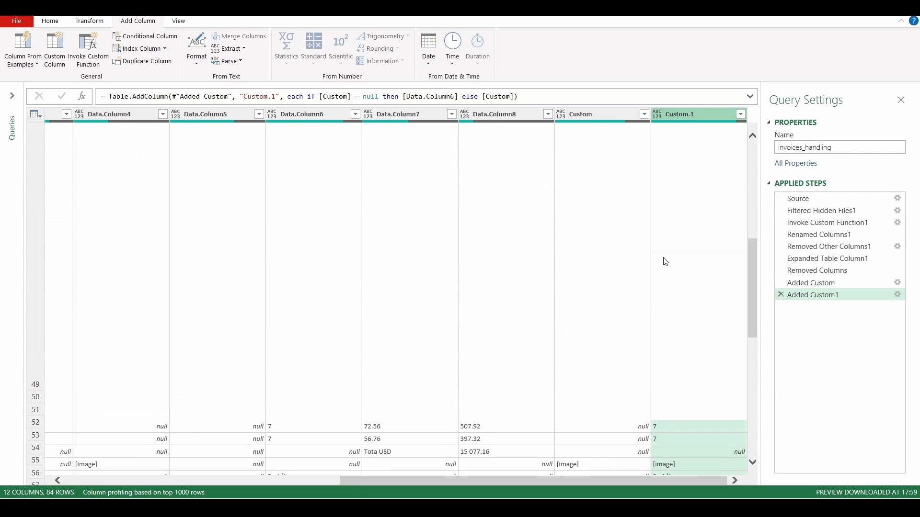
scroll(666, 262, up, 10)
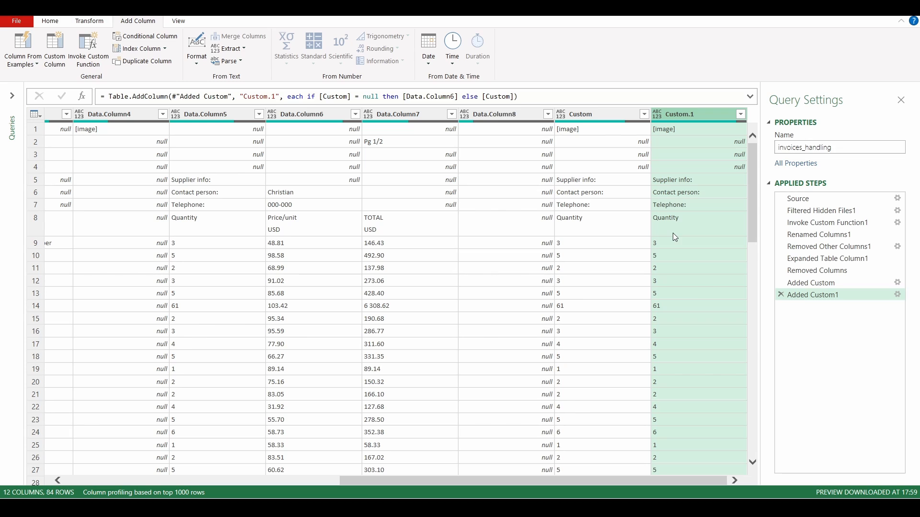
double_click(684, 114)
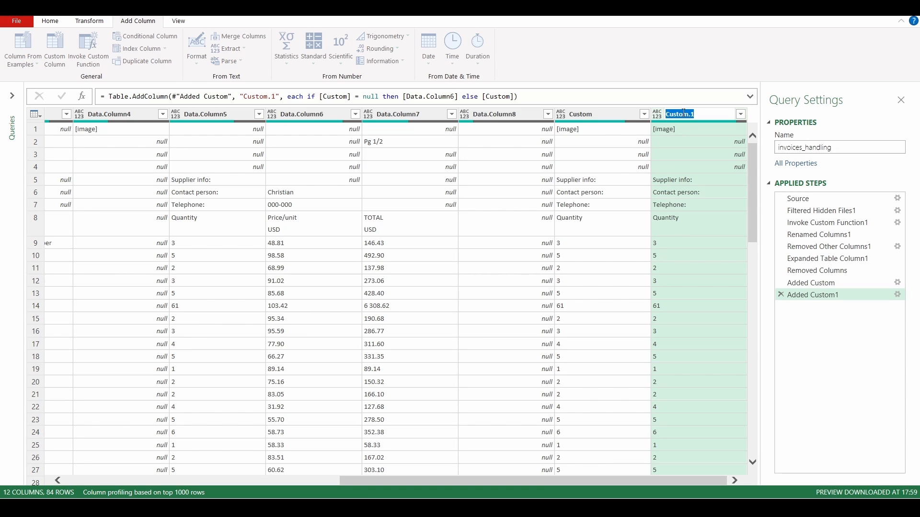
text(Quantity)
key(Return)
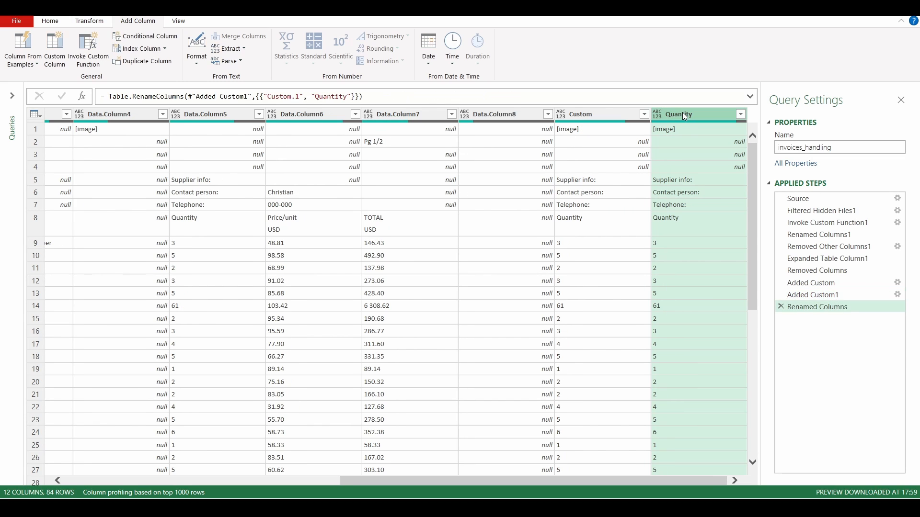
drag(684, 114, 32, 152)
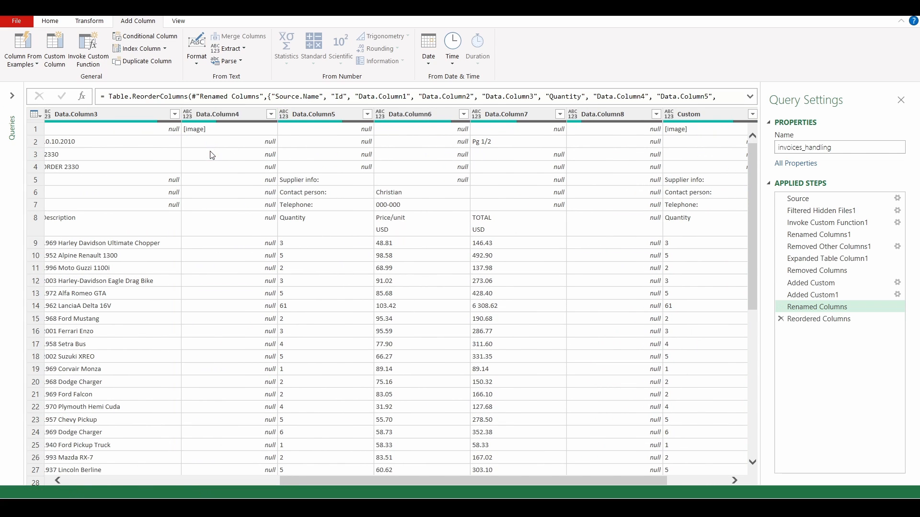
- Examine where the unit prices and totals sit in Data.Column4 through Data.Column8 on each invoice page
click(323, 114)
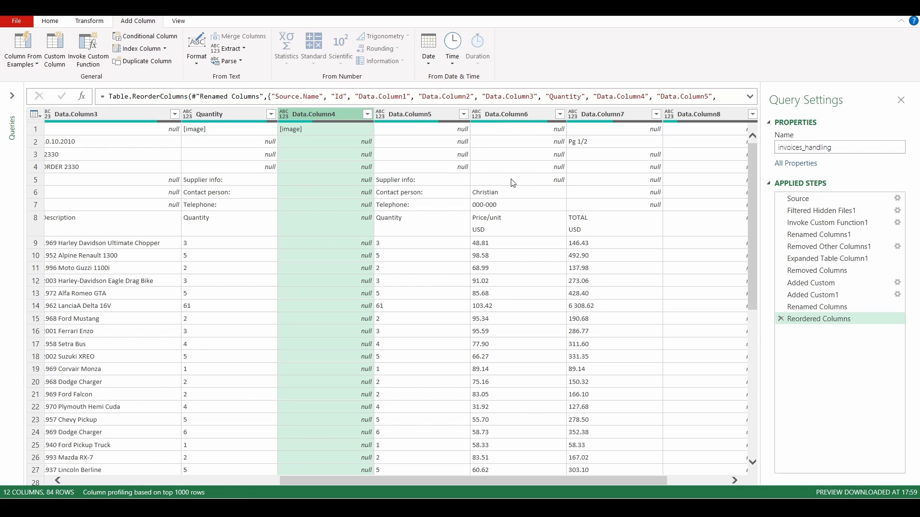
click(512, 193)
click(505, 115)
scroll(525, 164, down, 3)
scroll(524, 163, up, 2)
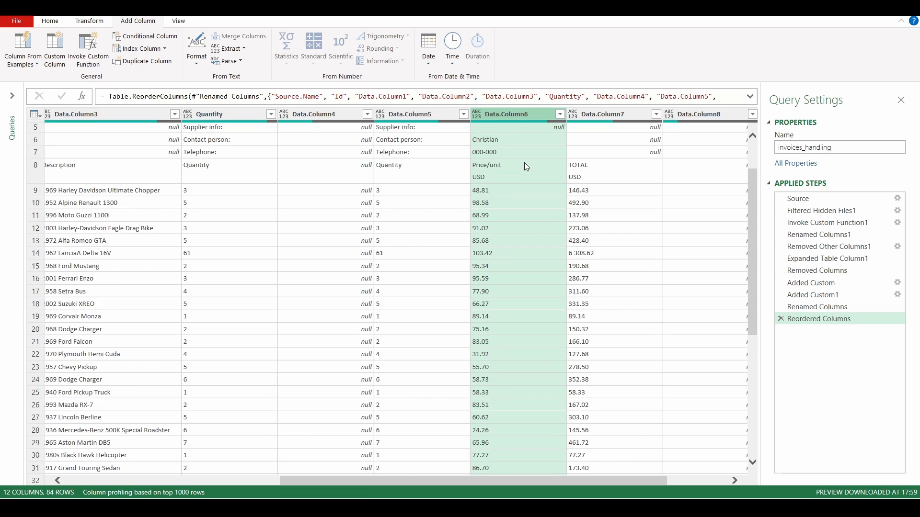
scroll(522, 168, down, 8)
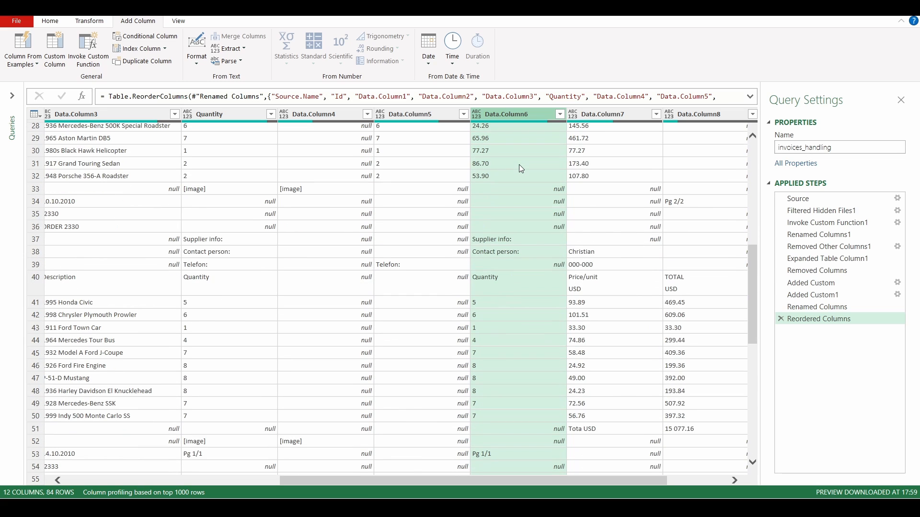
scroll(602, 271, down, 8)
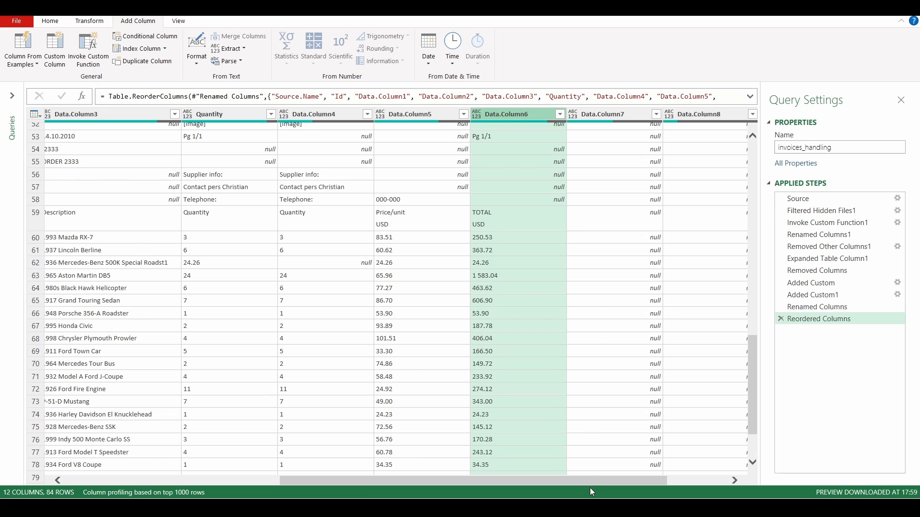
drag(590, 480, 645, 480)
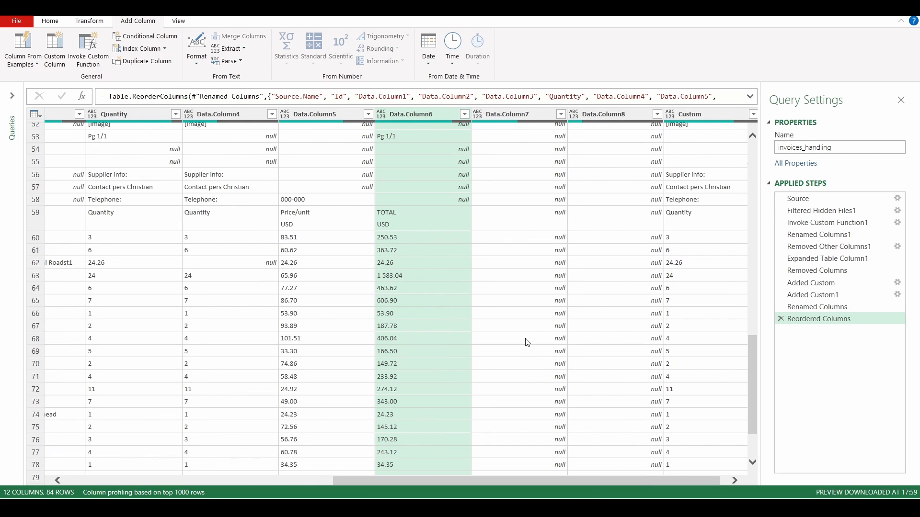
scroll(526, 342, up, 16)
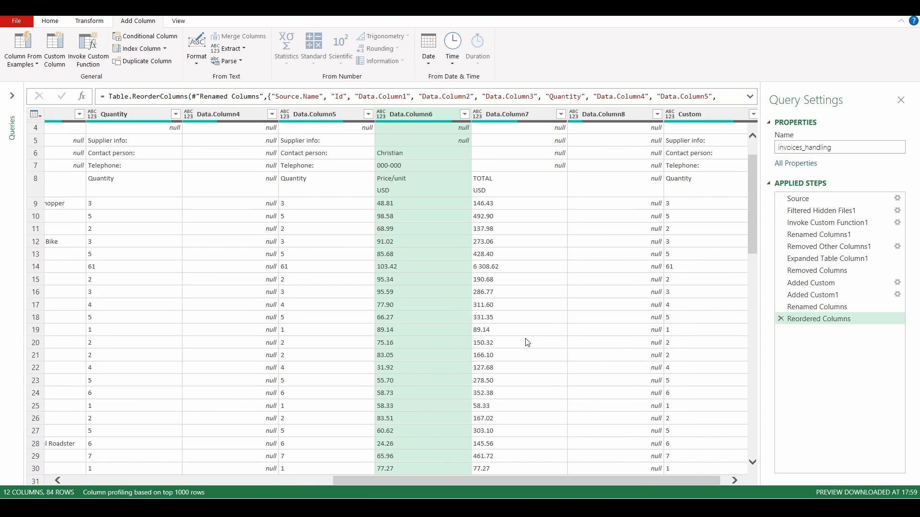
scroll(527, 343, up, 1)
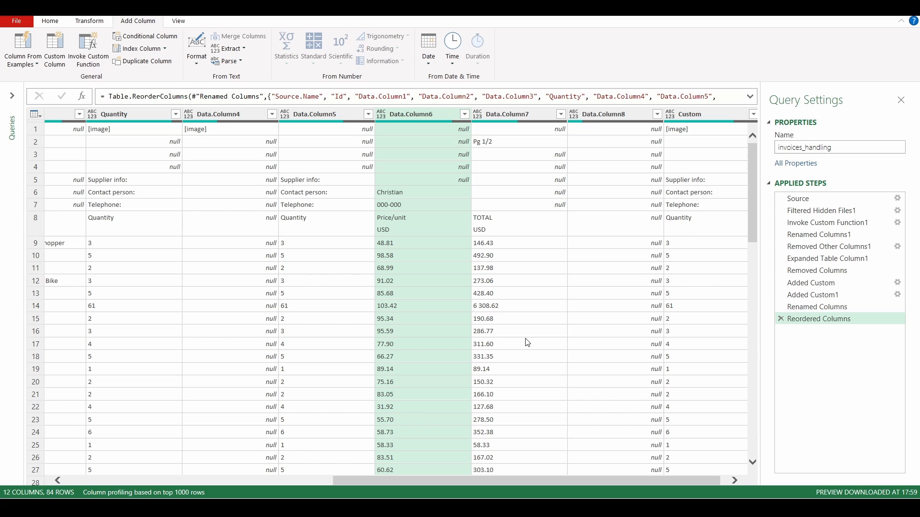
click(503, 115)
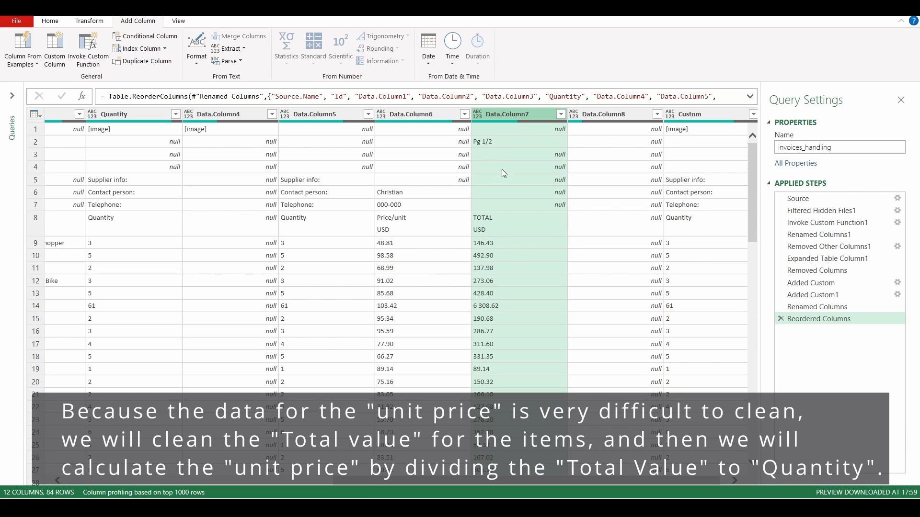
scroll(502, 229, down, 10)
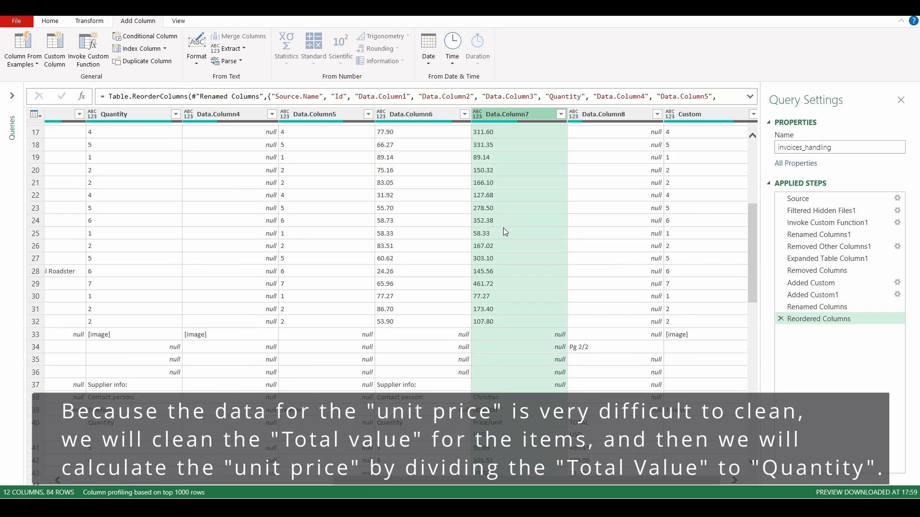
scroll(503, 228, down, 3)
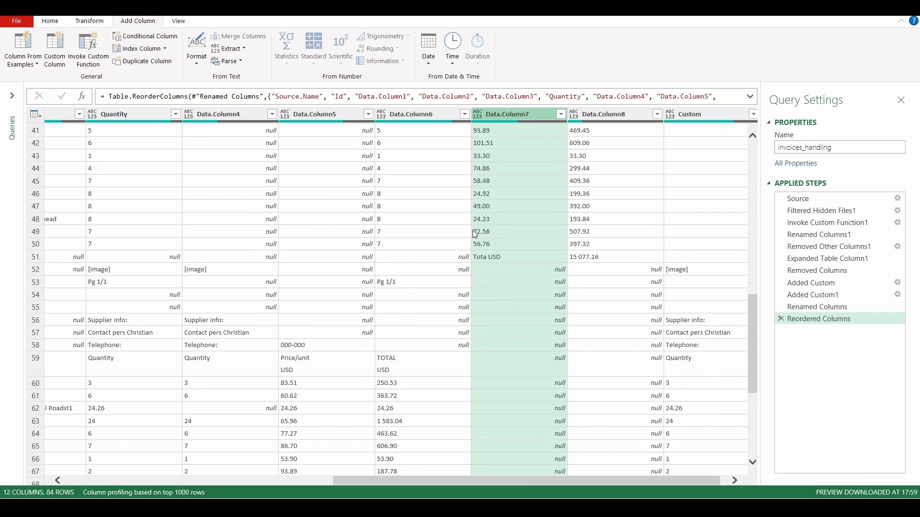
- Remove the Data.Column4 and Data.Column5 columns from the query
click(322, 117)
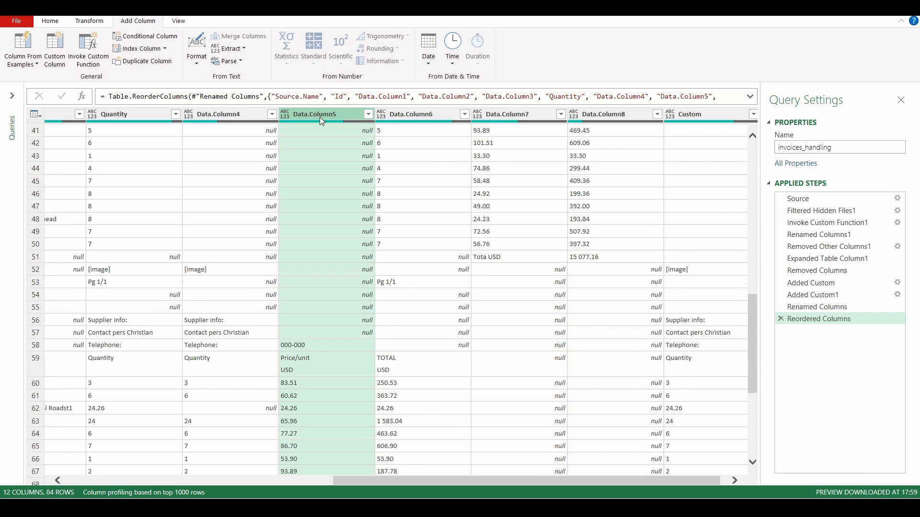
ctrl+click(231, 115)
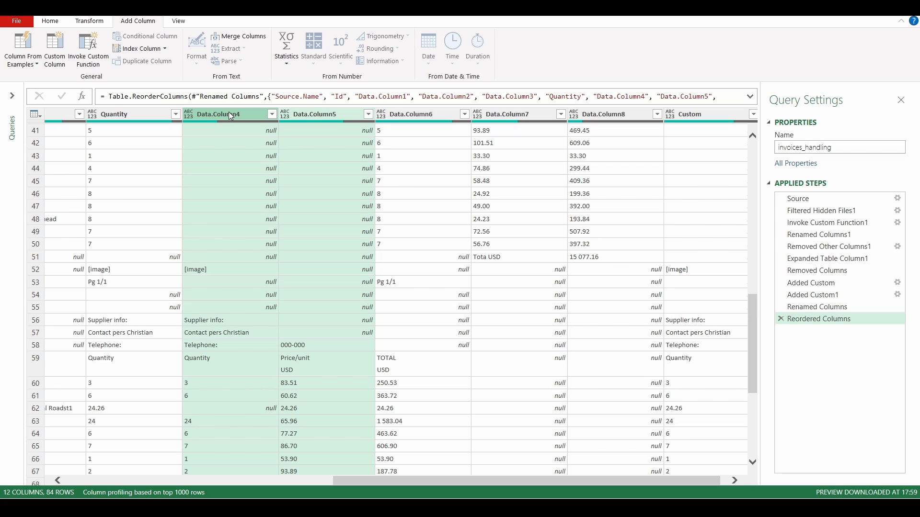
right_click(229, 111)
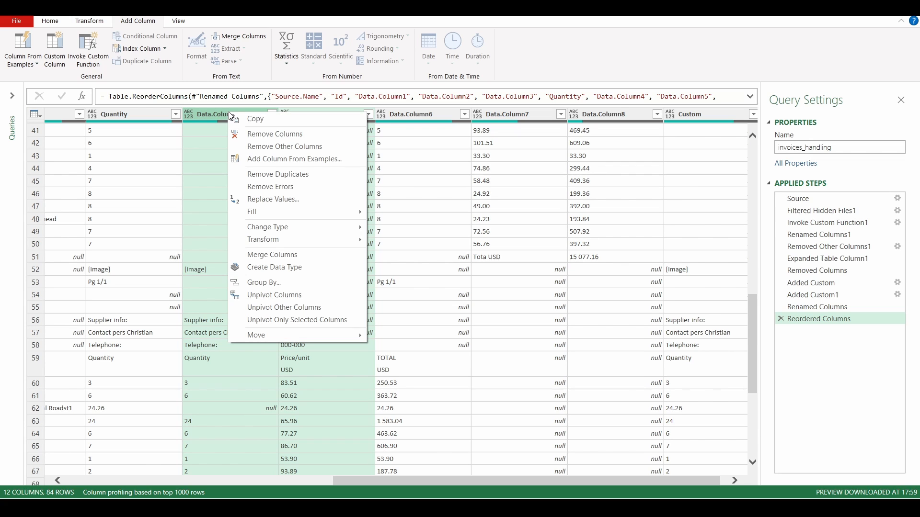
click(250, 135)
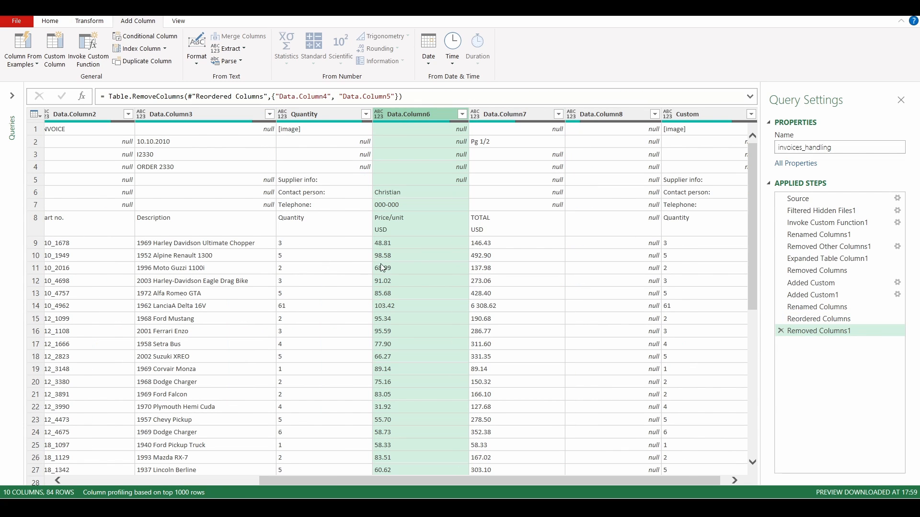
- Check how the item totals are spread over Data.Column6, Data.Column7 and Data.Column8 across all invoice pages
scroll(509, 258, down, 2)
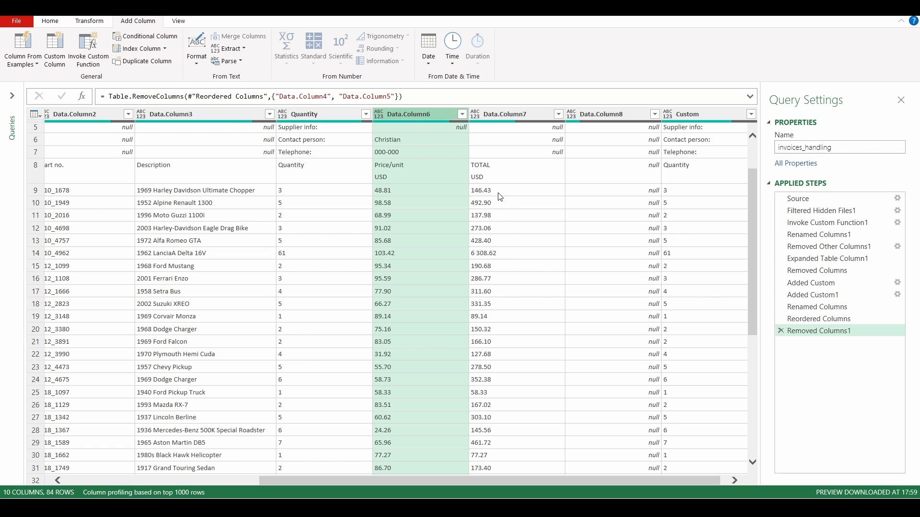
click(498, 115)
scroll(503, 189, down, 10)
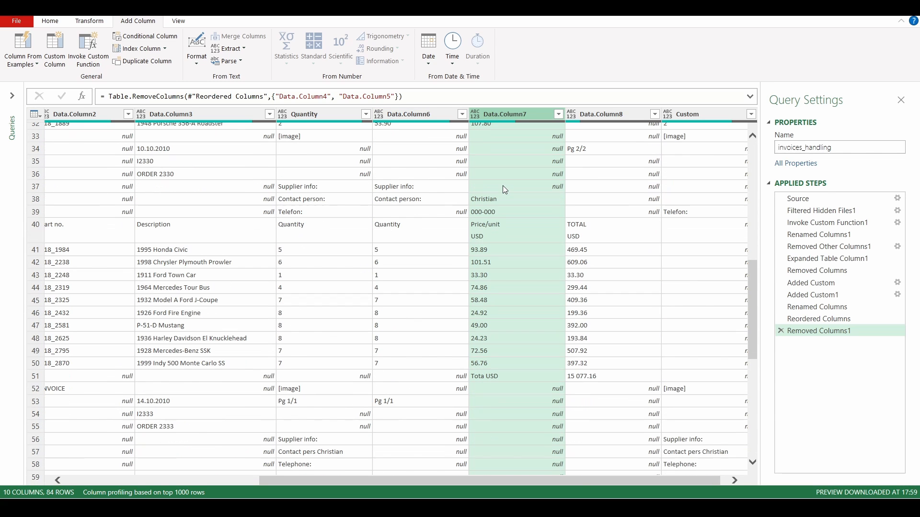
scroll(596, 233, down, 5)
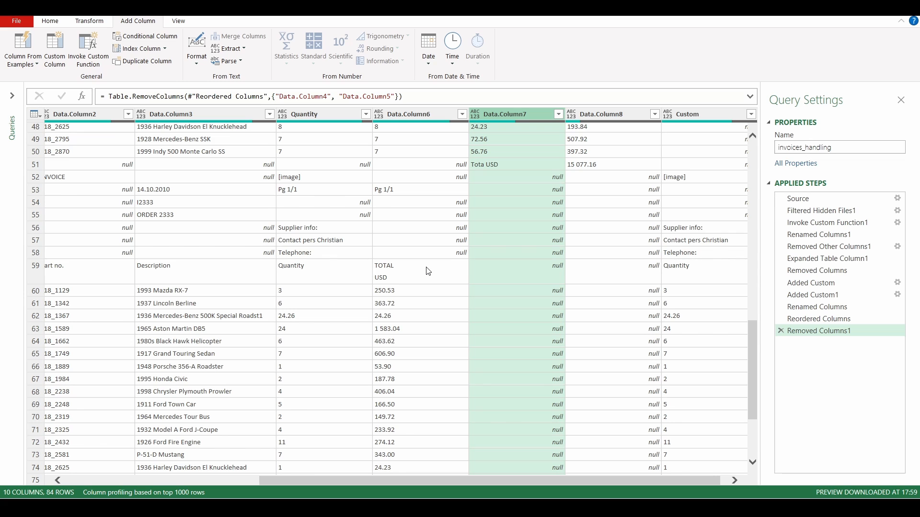
scroll(429, 271, up, 15)
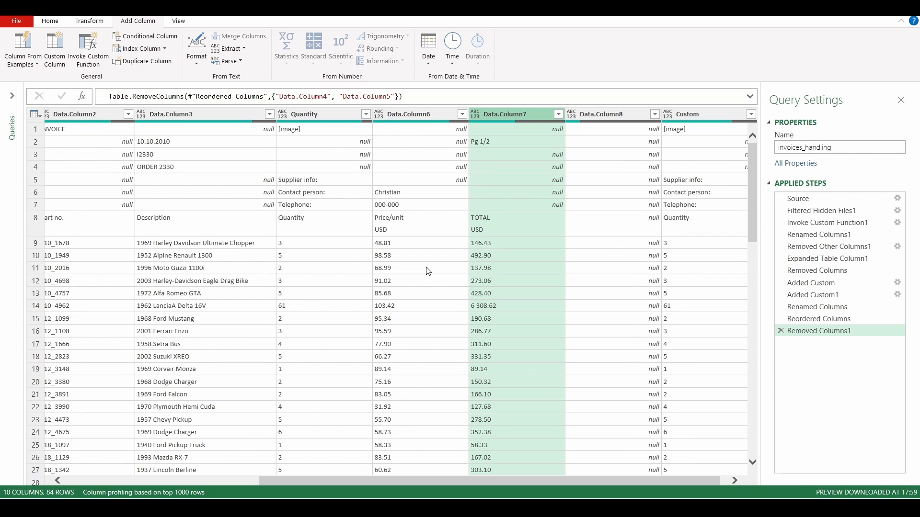
scroll(514, 212, down, 7)
scroll(514, 211, up, 1)
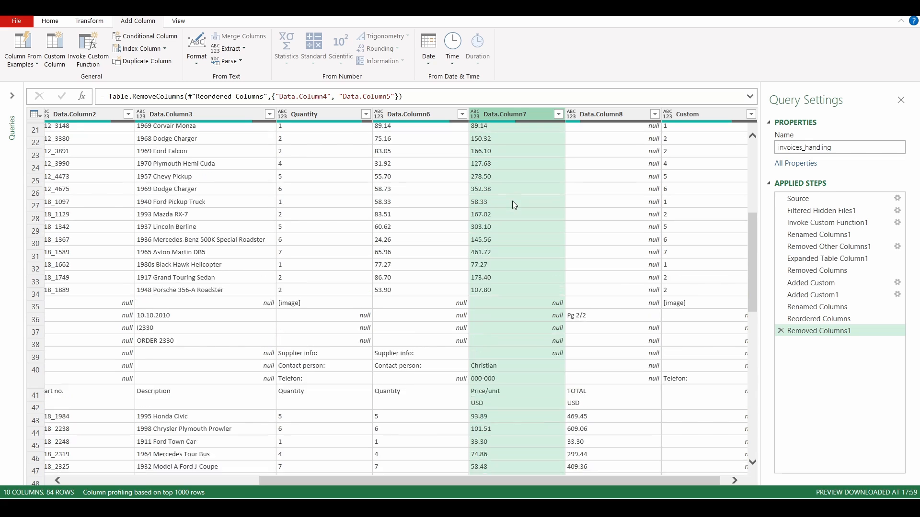
scroll(513, 203, down, 4)
scroll(510, 196, up, 8)
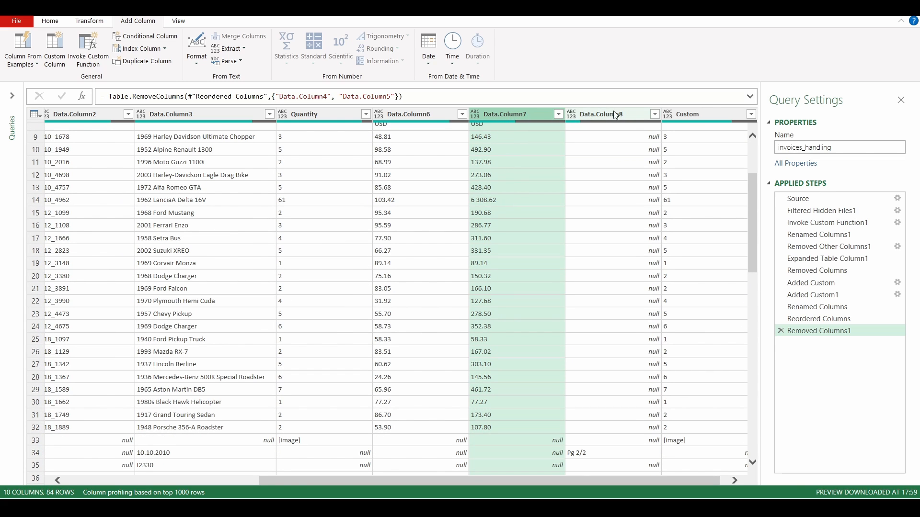
scroll(601, 184, down, 5)
scroll(601, 185, down, 9)
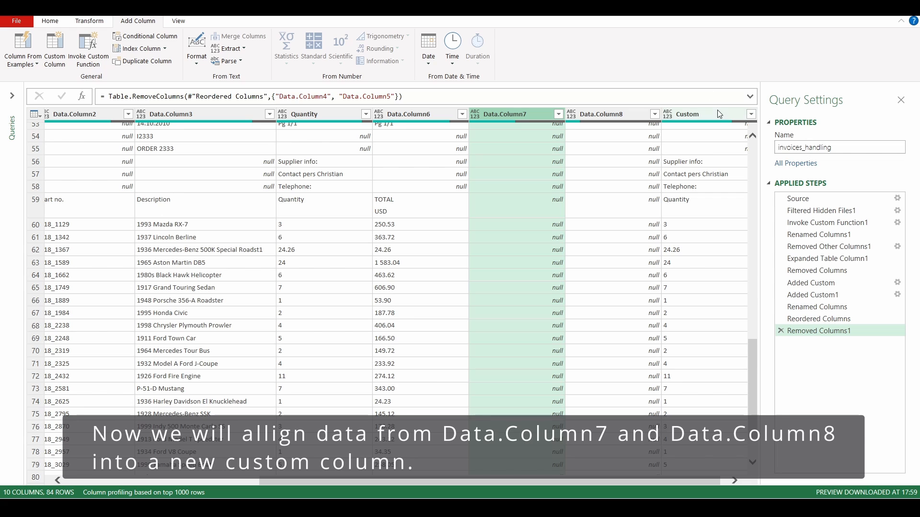
scroll(613, 479, right, 1)
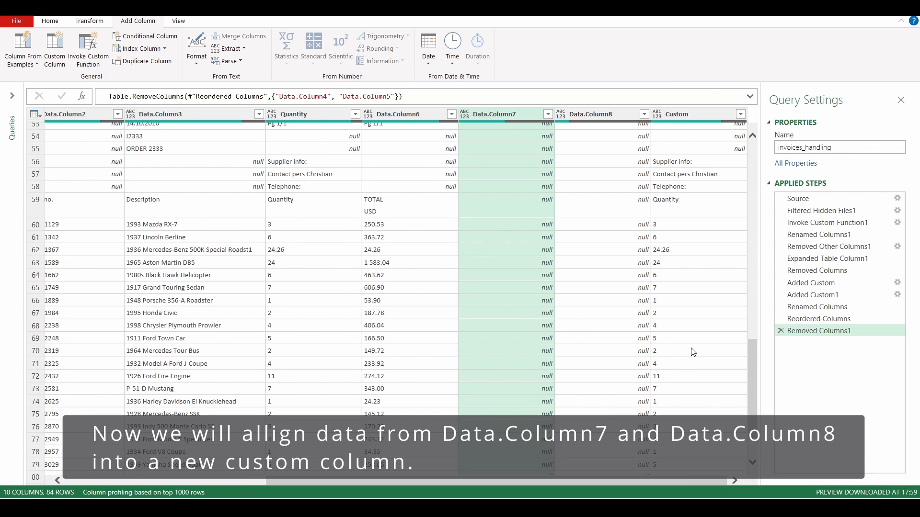
scroll(693, 352, up, 8)
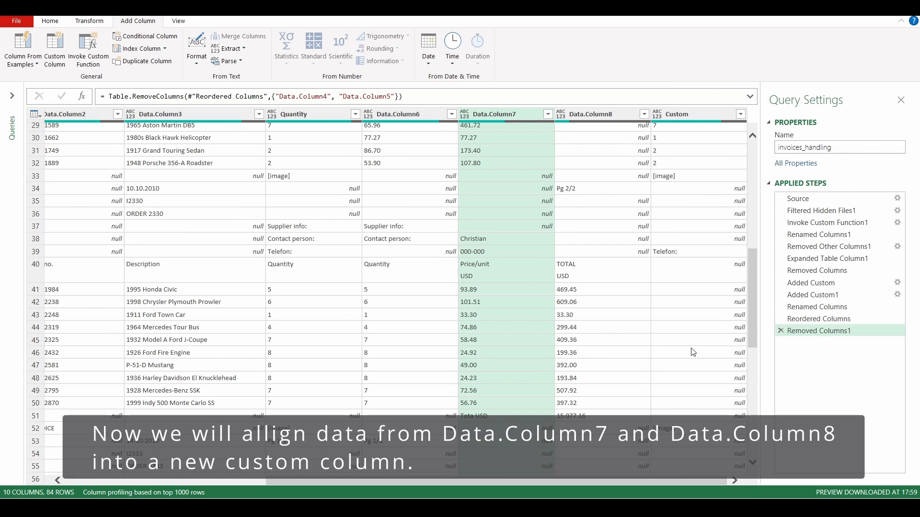
- Remove the leftover Custom helper column that follows Data.Column8
click(677, 114)
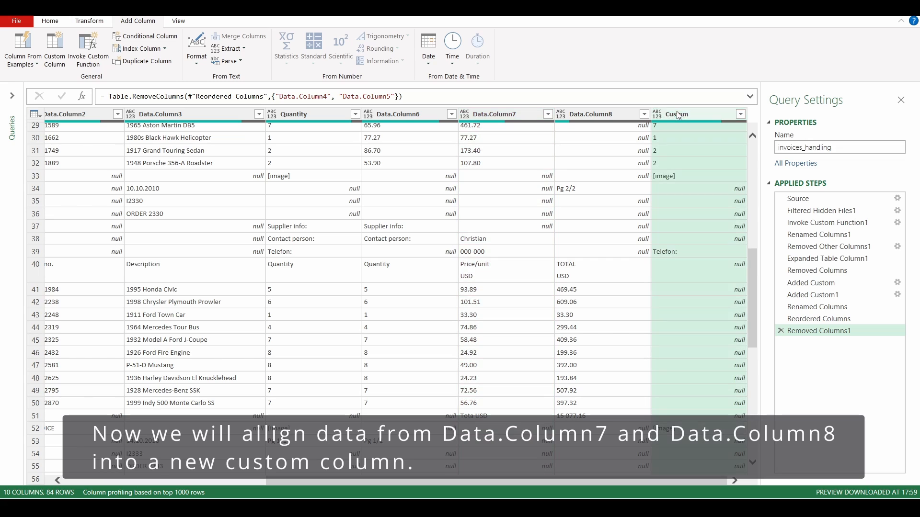
right_click(676, 113)
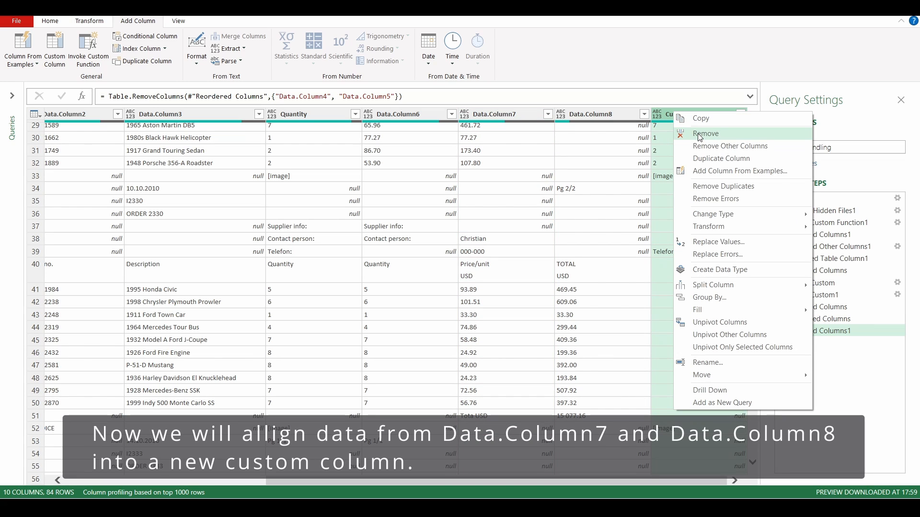
click(699, 134)
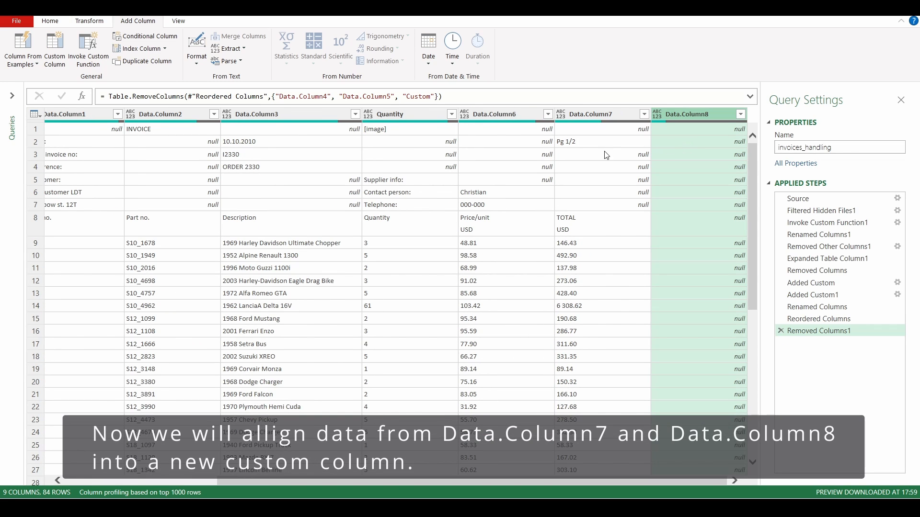
- Draft a custom column with the formula if [Data.Column8] = null [Data.Column7] else [Data.Column8]
click(60, 51)
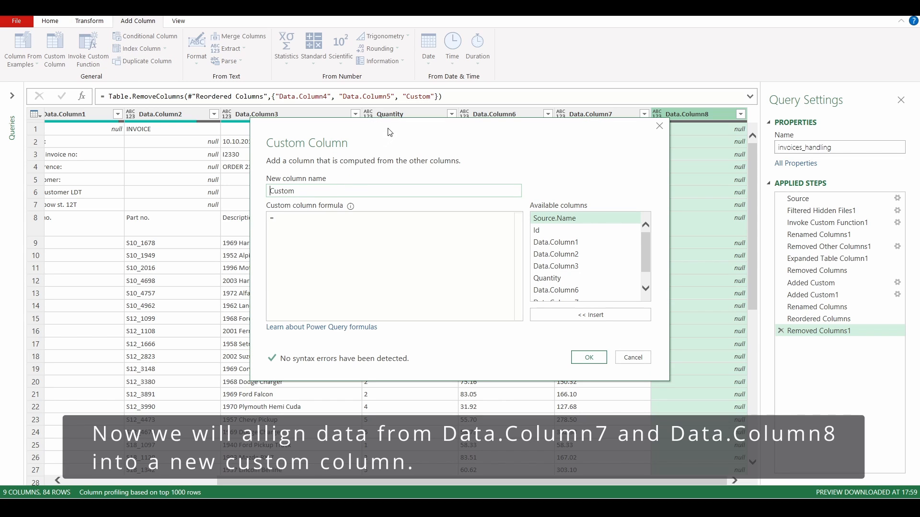
drag(390, 132, 203, 106)
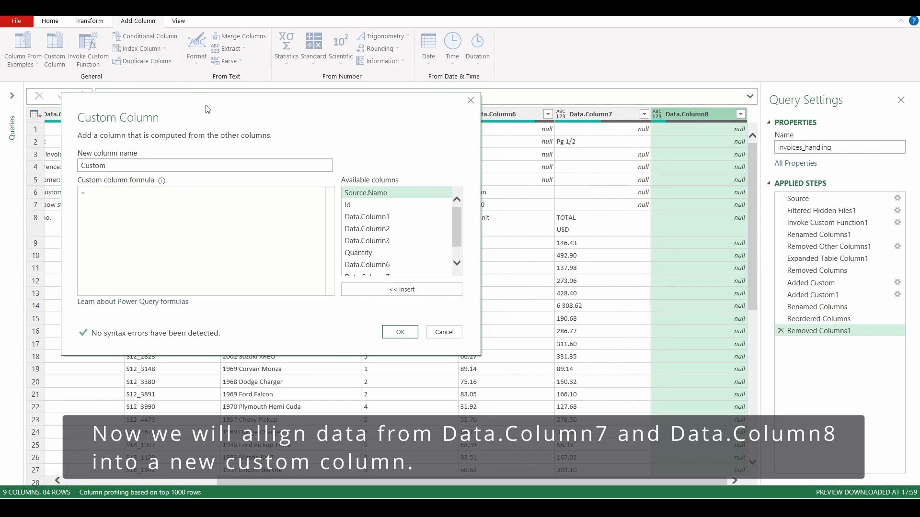
text(if)
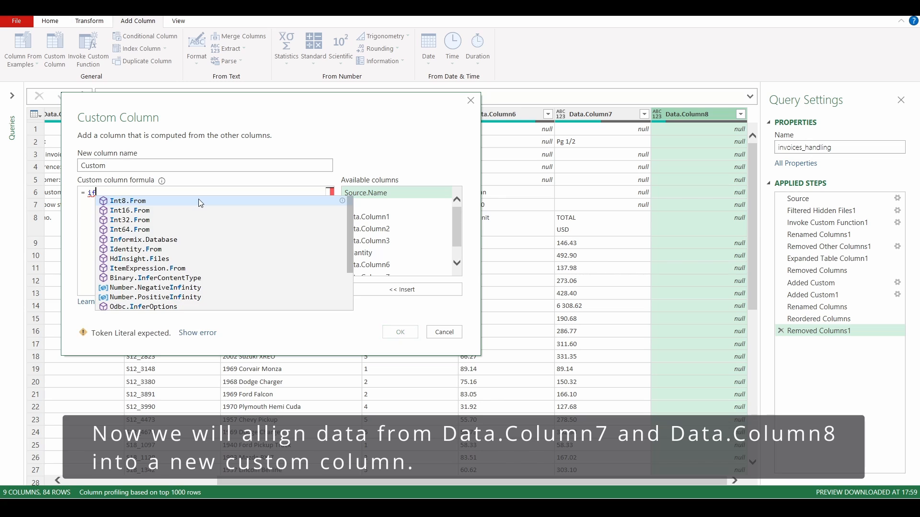
scroll(457, 237, down, 1)
double_click(378, 269)
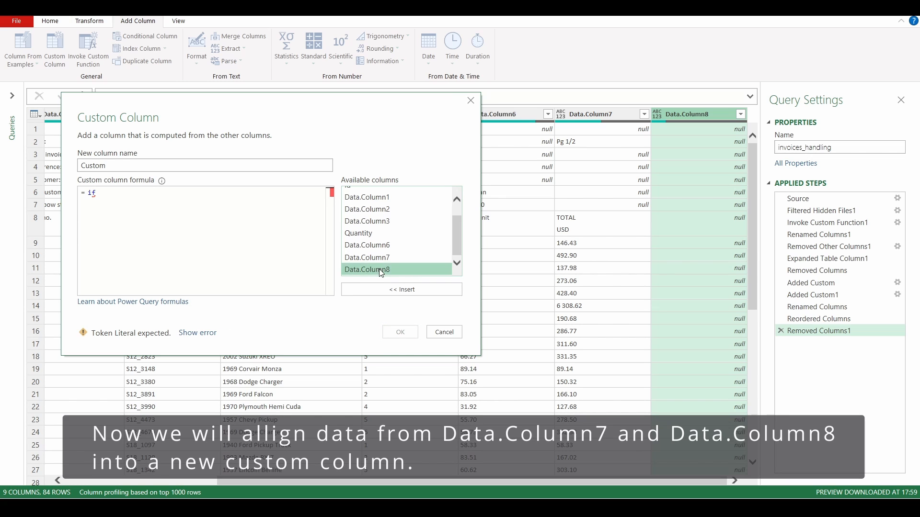
text(= null)
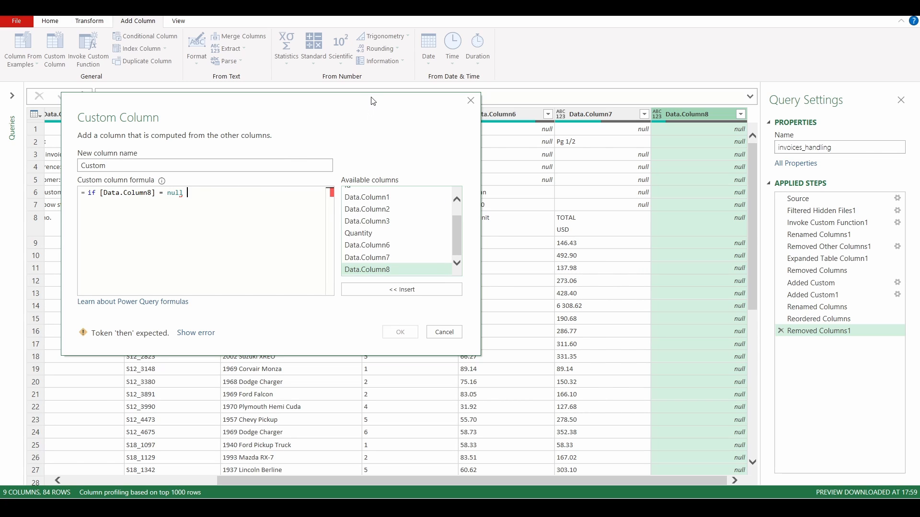
double_click(373, 259)
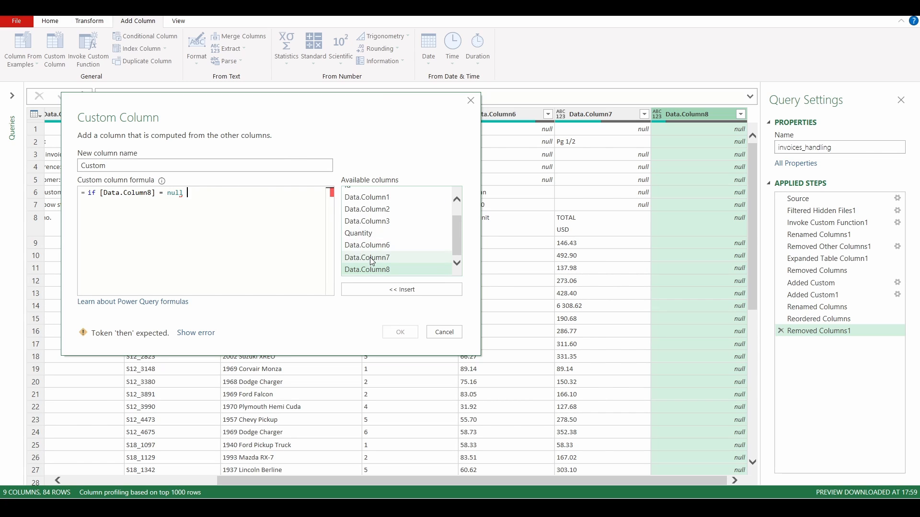
text(else)
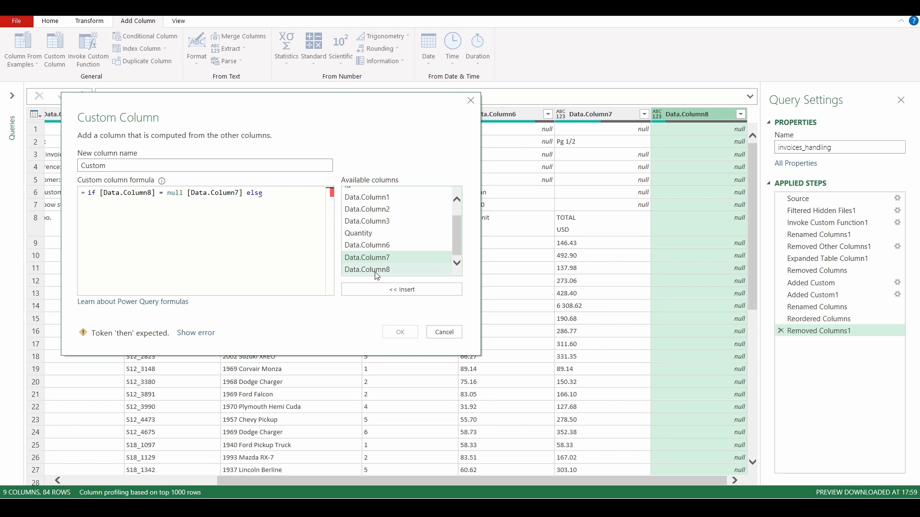
double_click(376, 269)
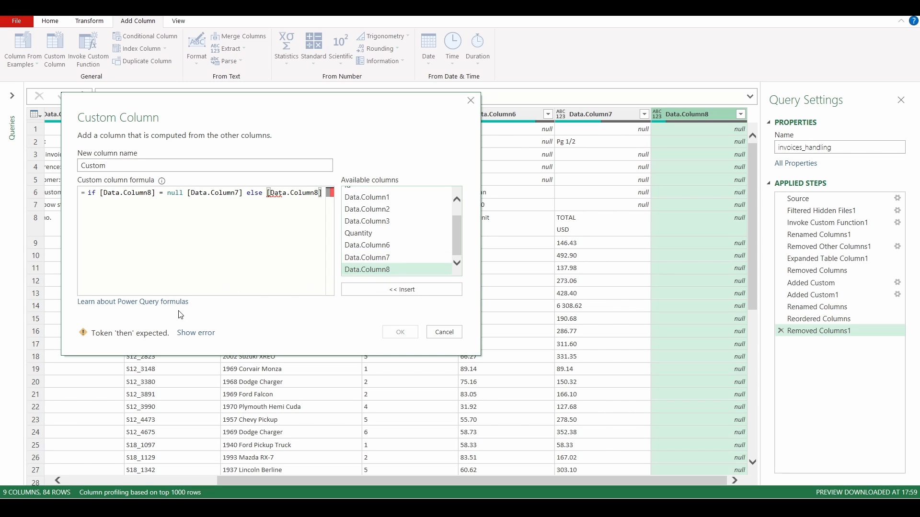
- Insert the missing "then" before [Data.Column7] in the formula and add the custom column to the query
click(194, 334)
click(283, 192)
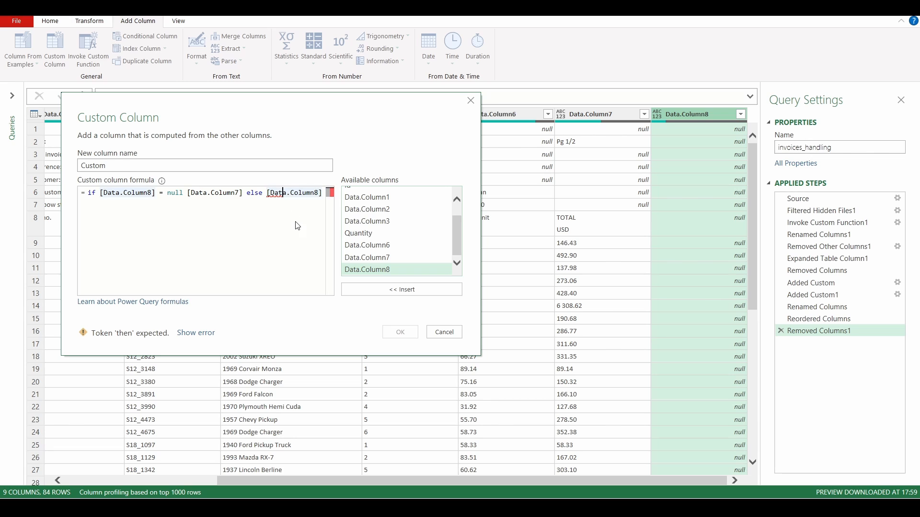
click(188, 192)
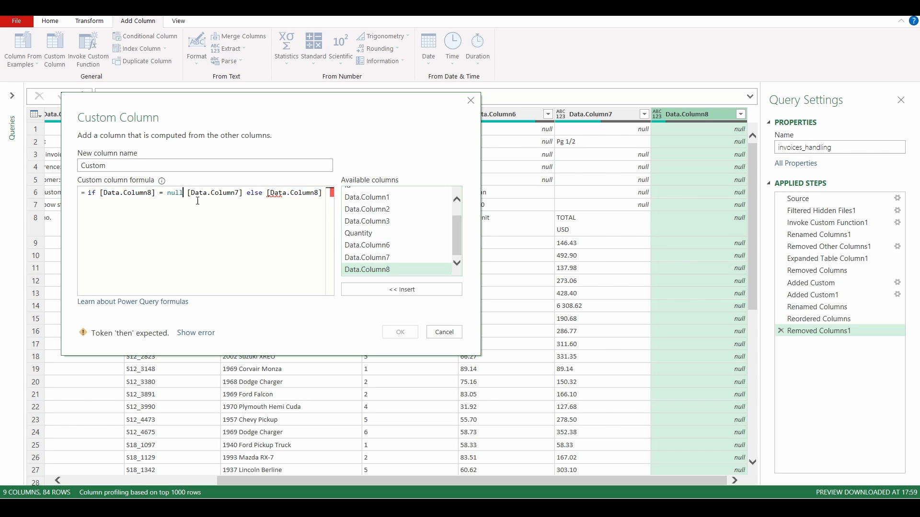
text(then)
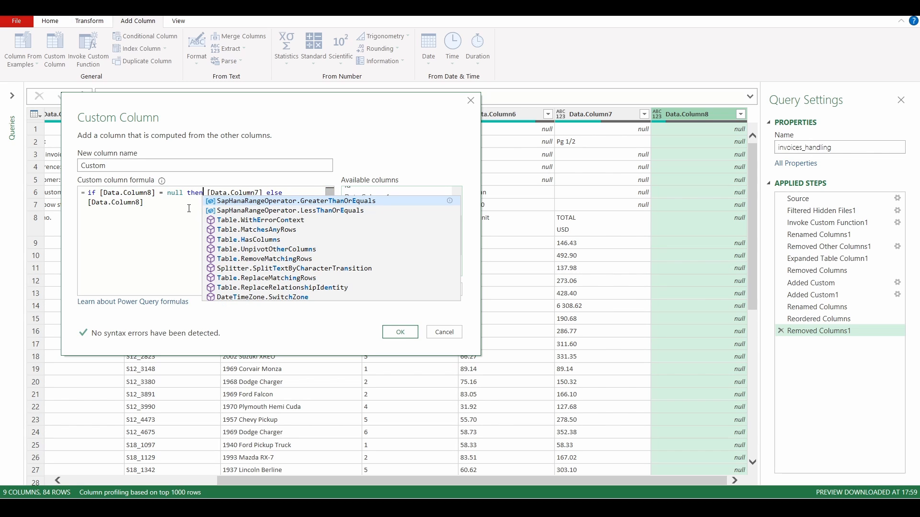
click(189, 209)
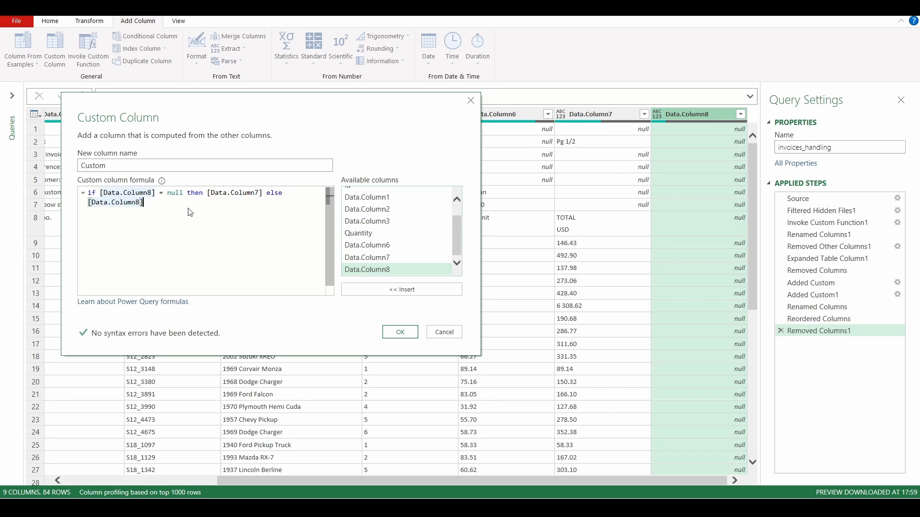
click(400, 334)
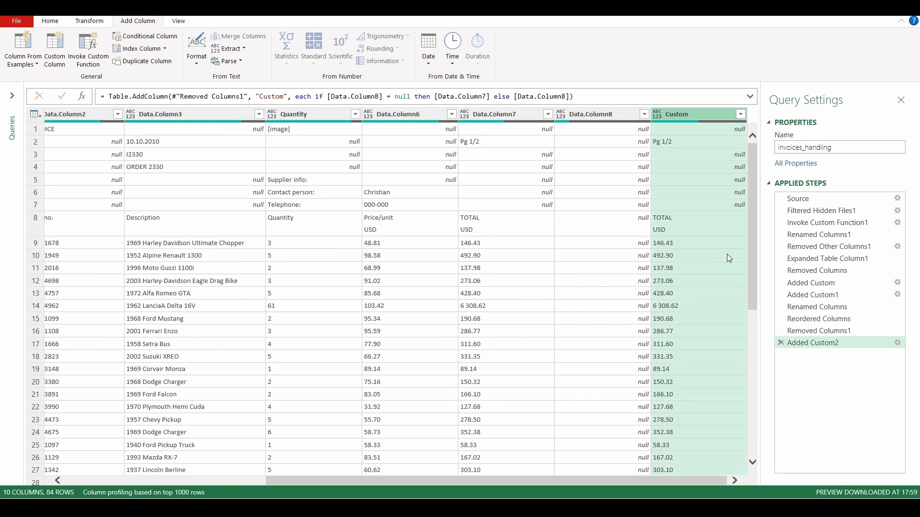
- Add another custom column with the formula if [Custom] = null then [Data.Column6] else [Custom]
scroll(699, 239, down, 9)
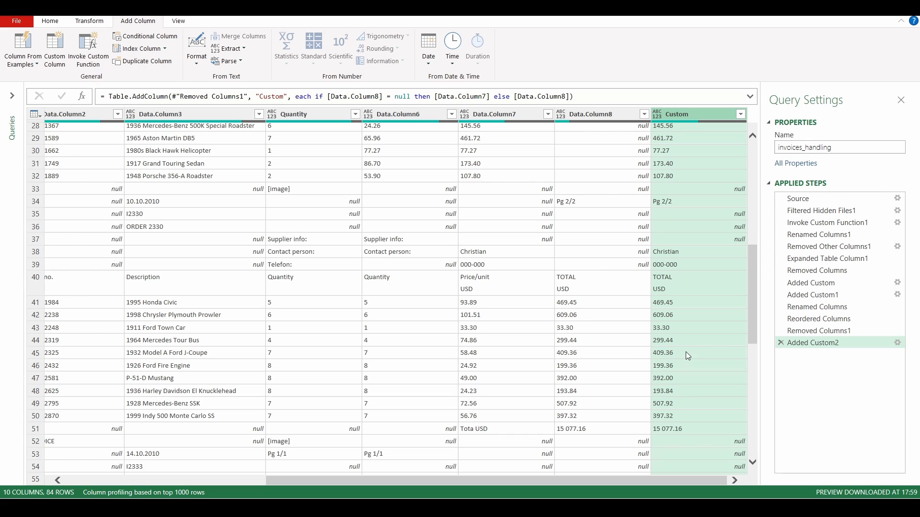
scroll(692, 319, up, 9)
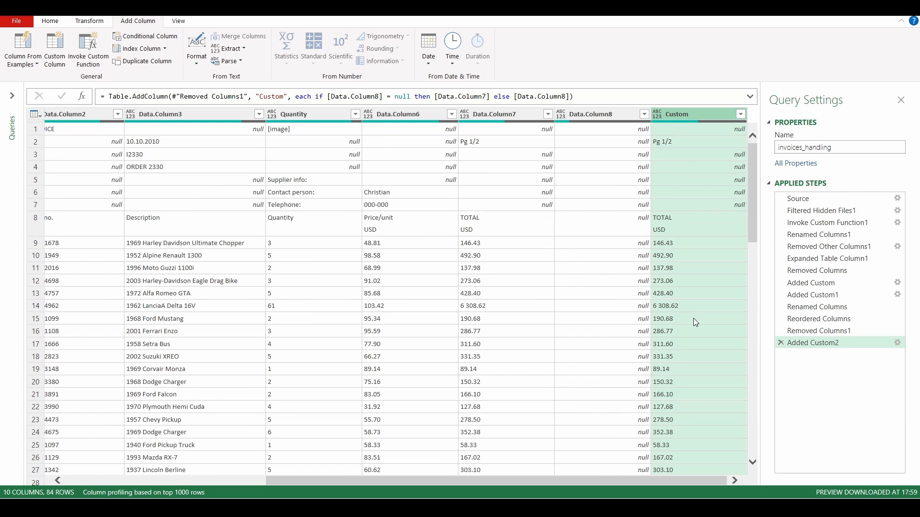
scroll(693, 318, down, 16)
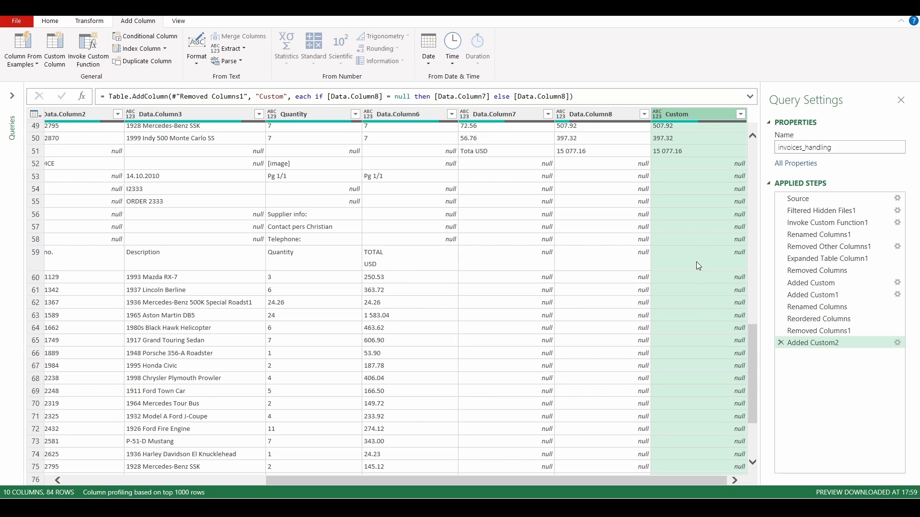
click(55, 48)
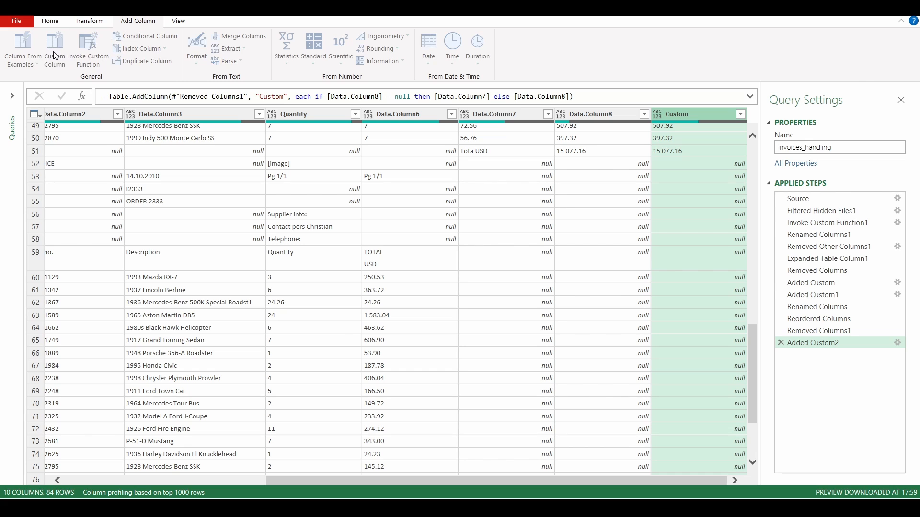
drag(429, 130, 639, 209)
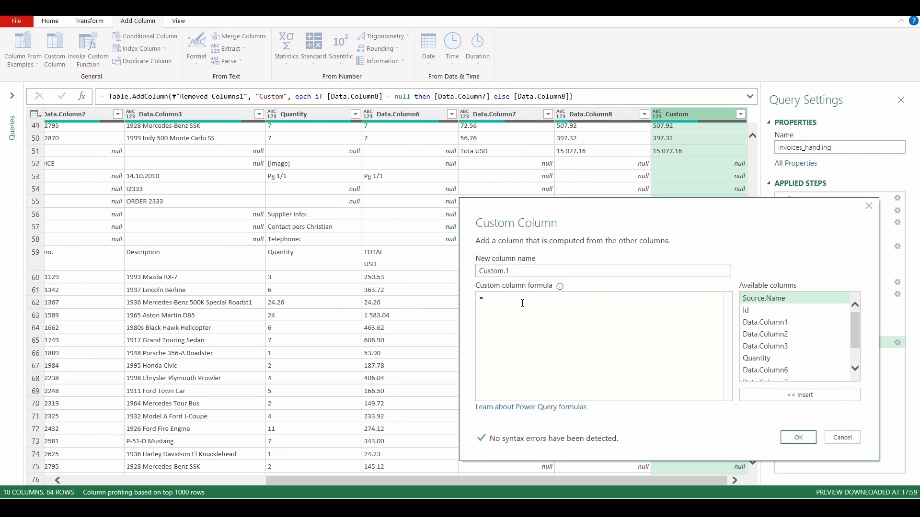
text(if)
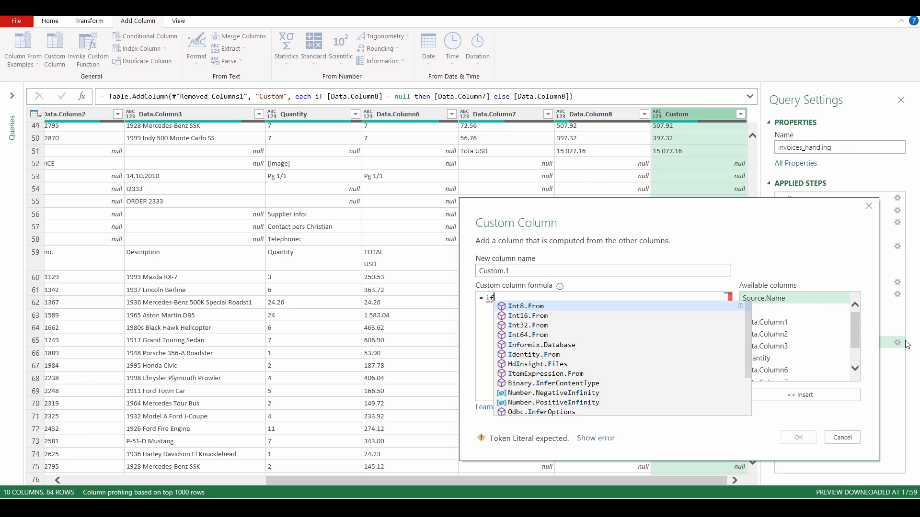
scroll(854, 329, down, 1)
double_click(761, 374)
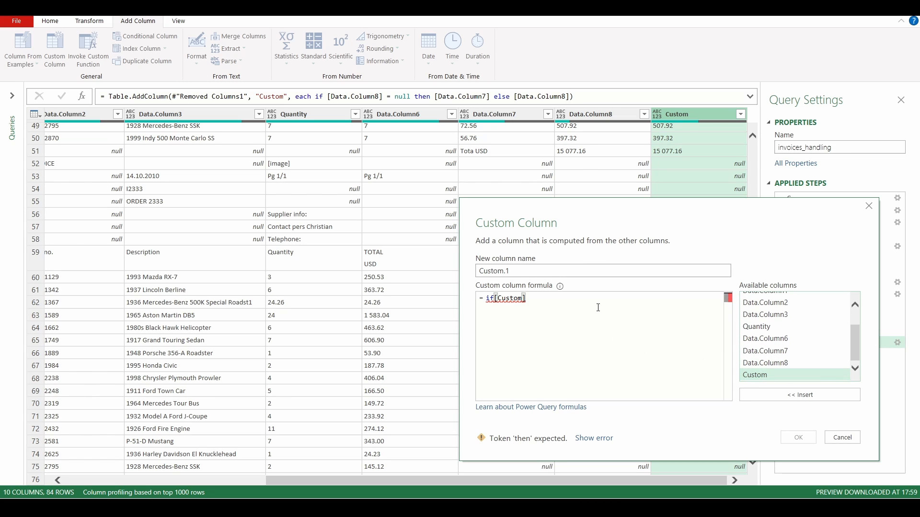
key(End)
text(= null then)
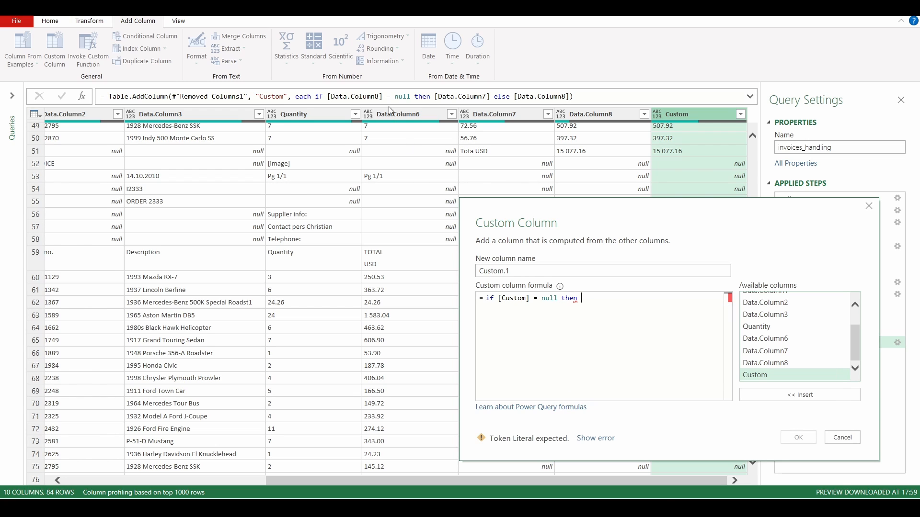
double_click(774, 338)
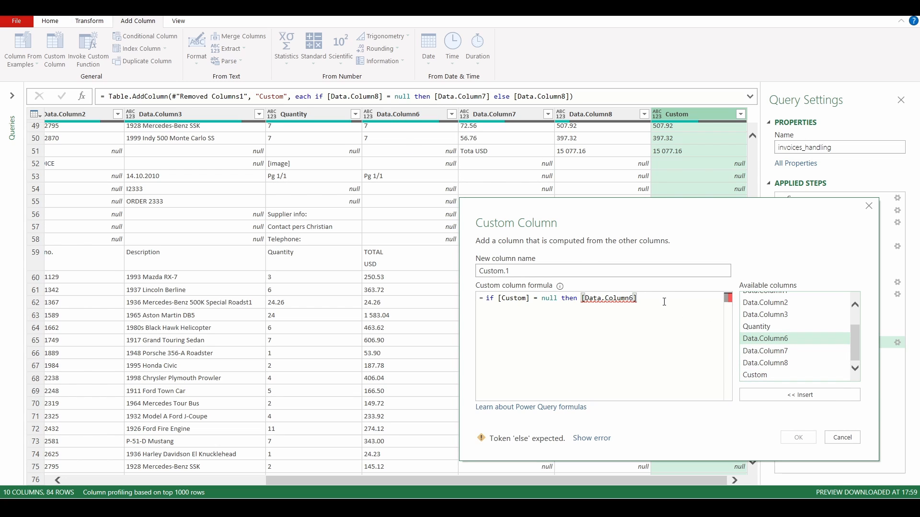
text(else)
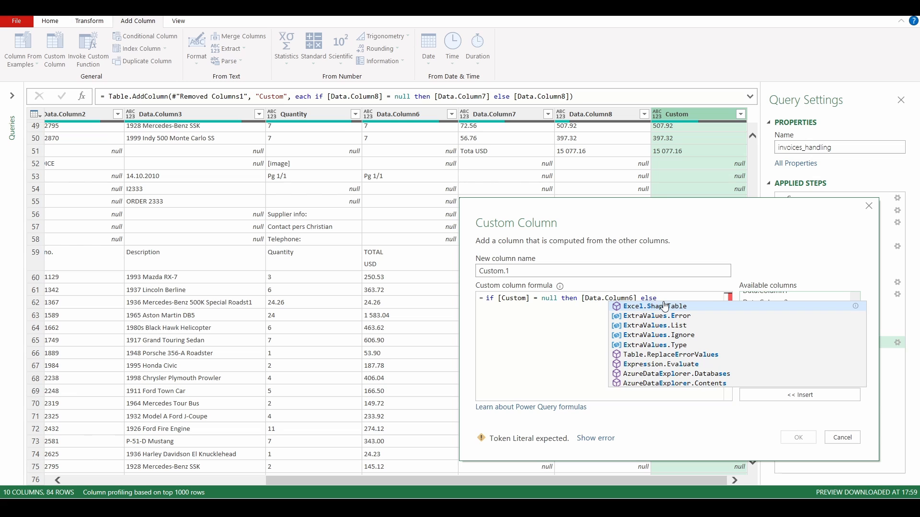
double_click(769, 373)
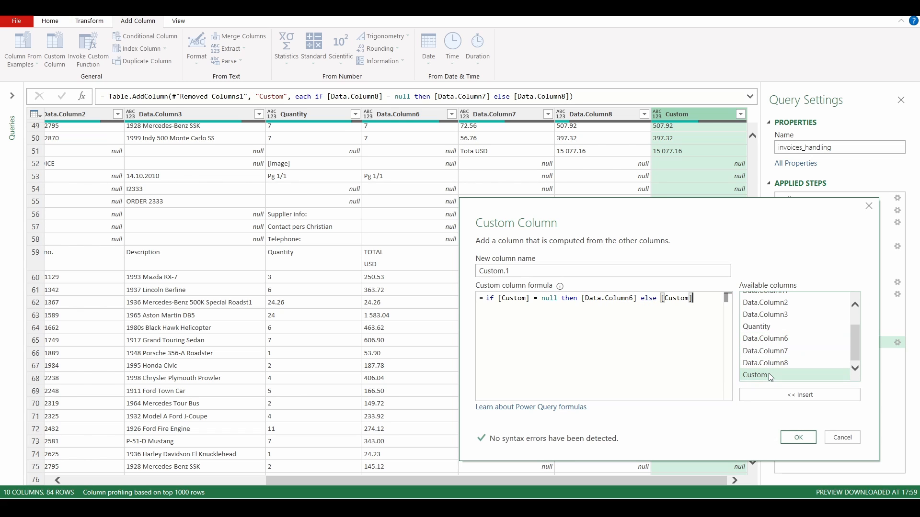
click(797, 443)
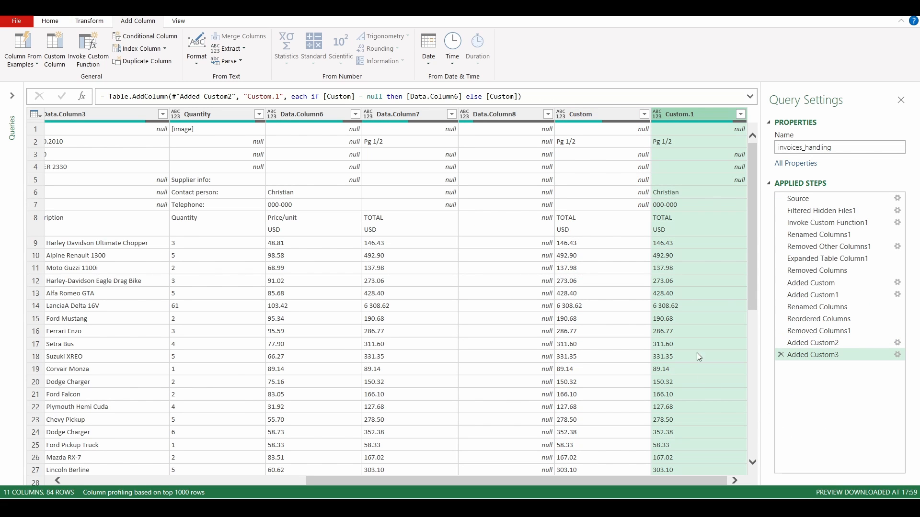
- Remove the Data.Column6, Data.Column7, Data.Column8 and Custom columns, keeping the final aligned totals column
scroll(678, 322, down, 5)
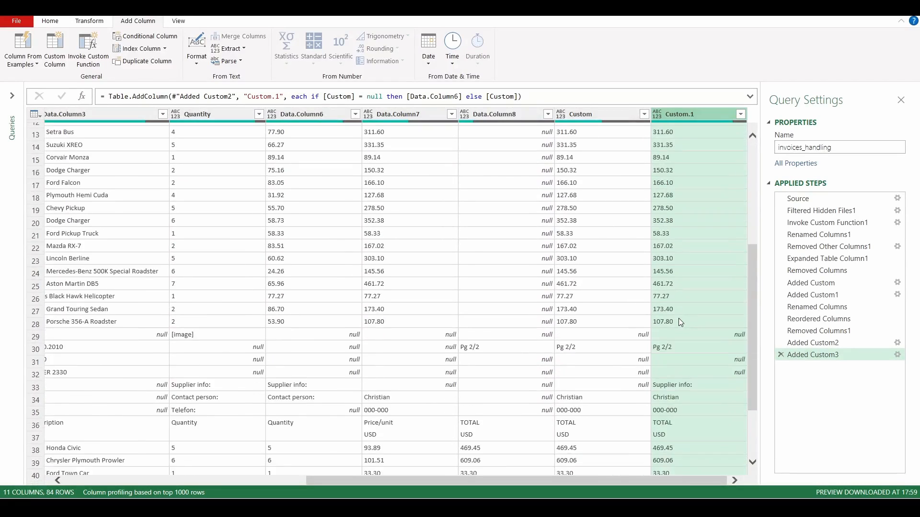
scroll(680, 321, down, 15)
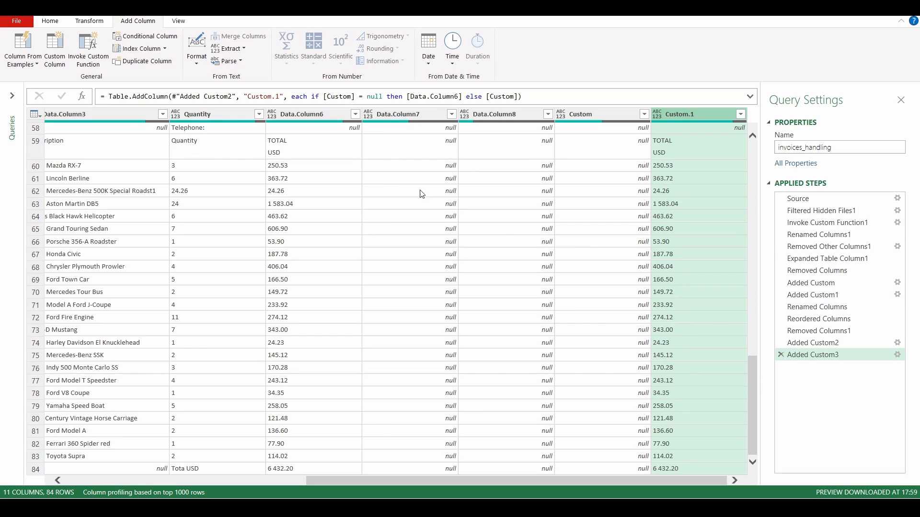
click(326, 115)
shift+click(410, 115)
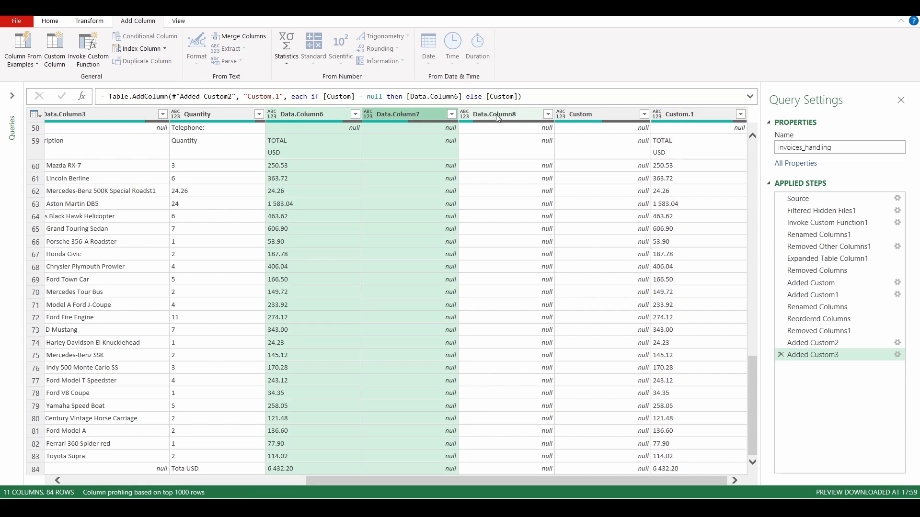
shift+click(498, 115)
shift+click(593, 114)
right_click(593, 114)
click(609, 137)
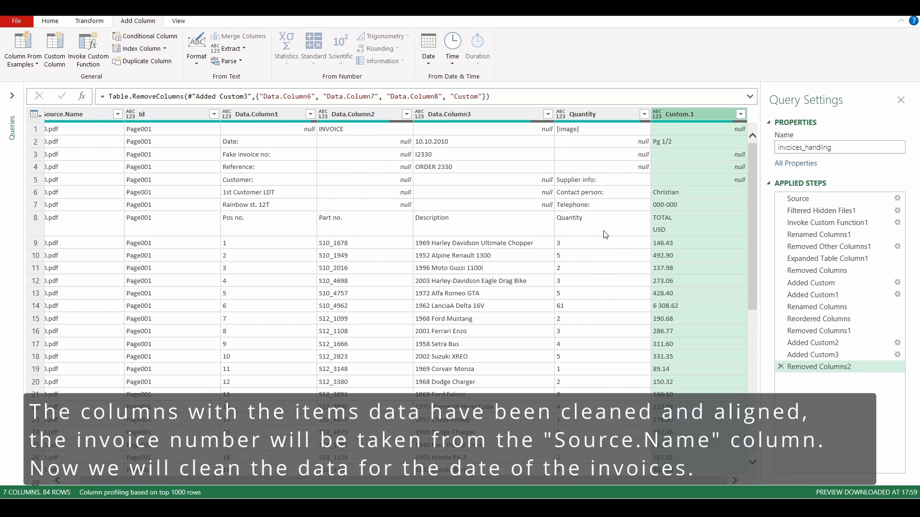
- Duplicate the Data.Column3 column, which holds the invoice dates
scroll(272, 487, left, 2)
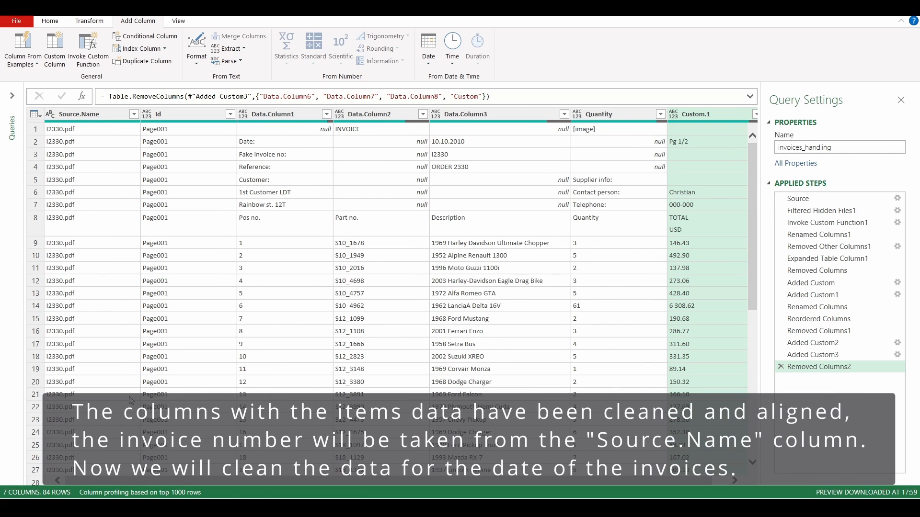
click(78, 116)
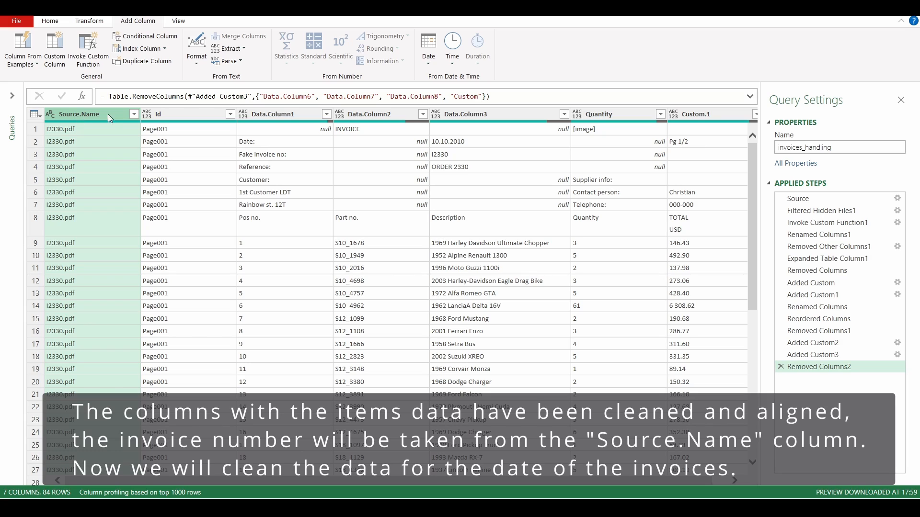
click(473, 143)
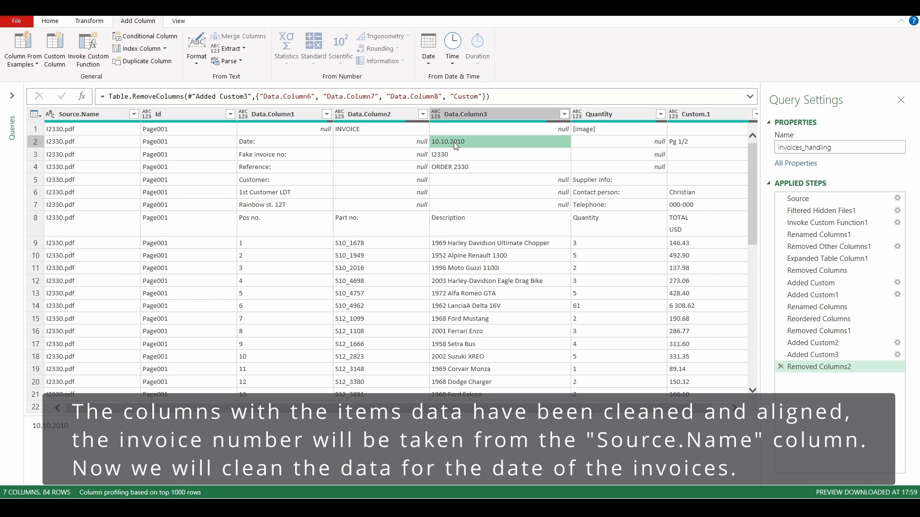
click(465, 114)
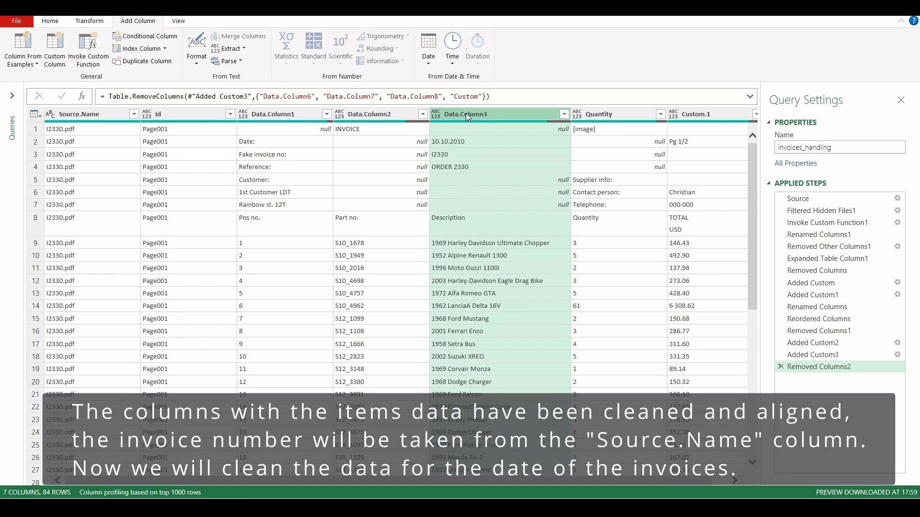
right_click(468, 117)
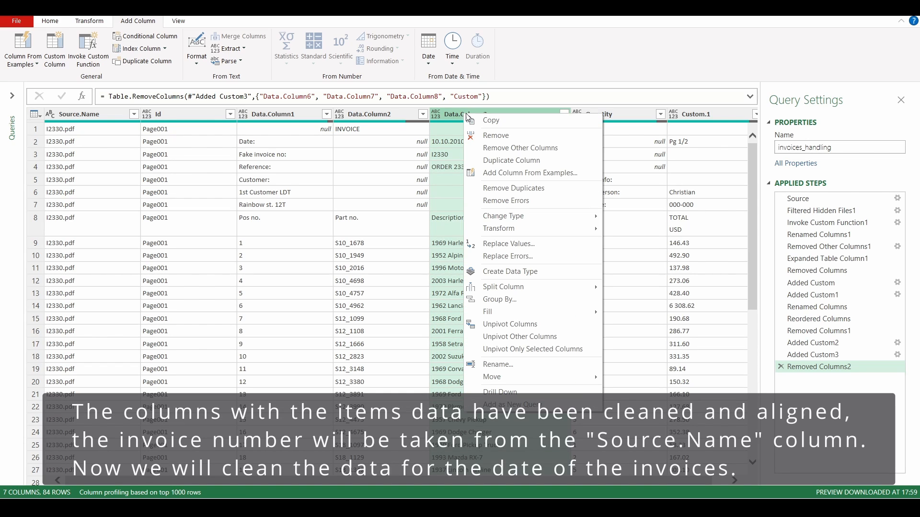
click(507, 160)
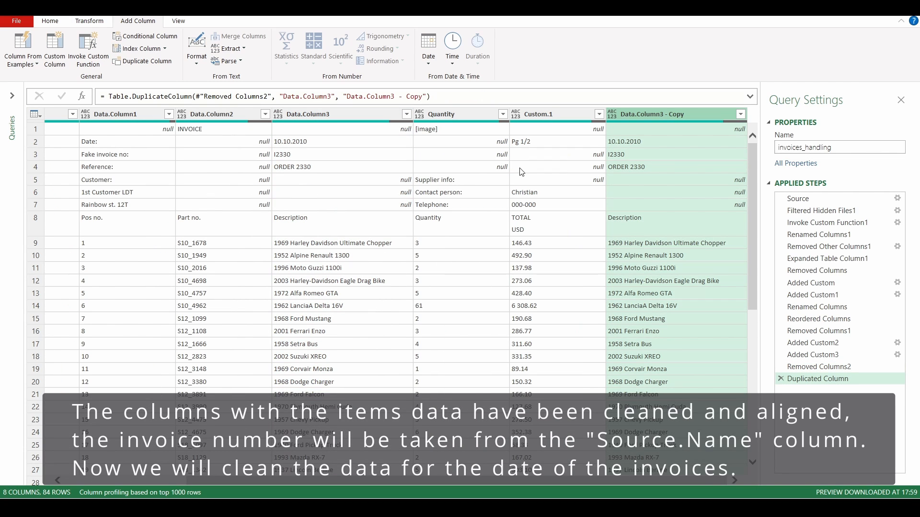
- Change the data type of the duplicated invoice date column, Data.Column3 - Copy, to Date
click(642, 144)
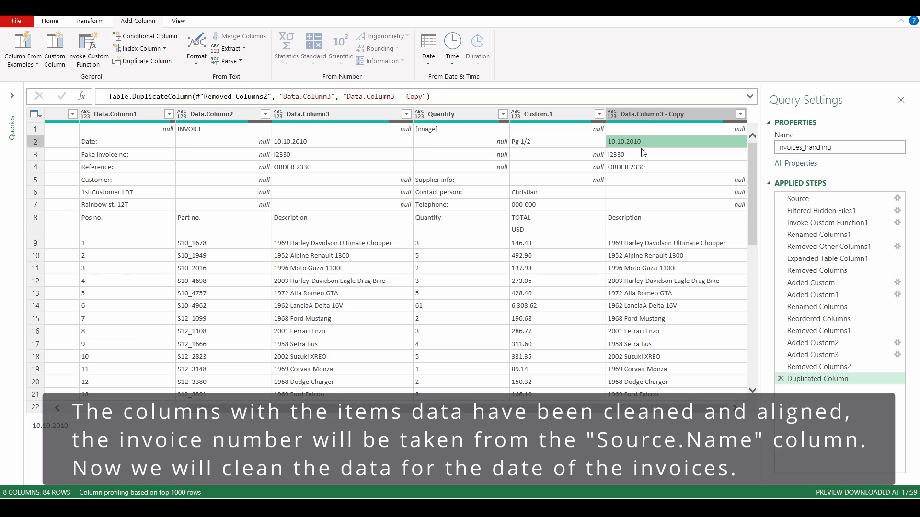
scroll(640, 149, down, 10)
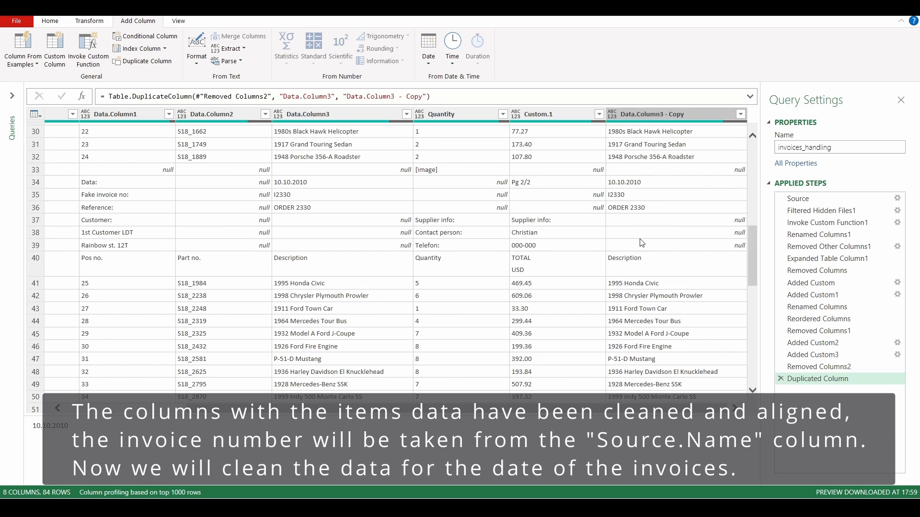
scroll(637, 188, down, 7)
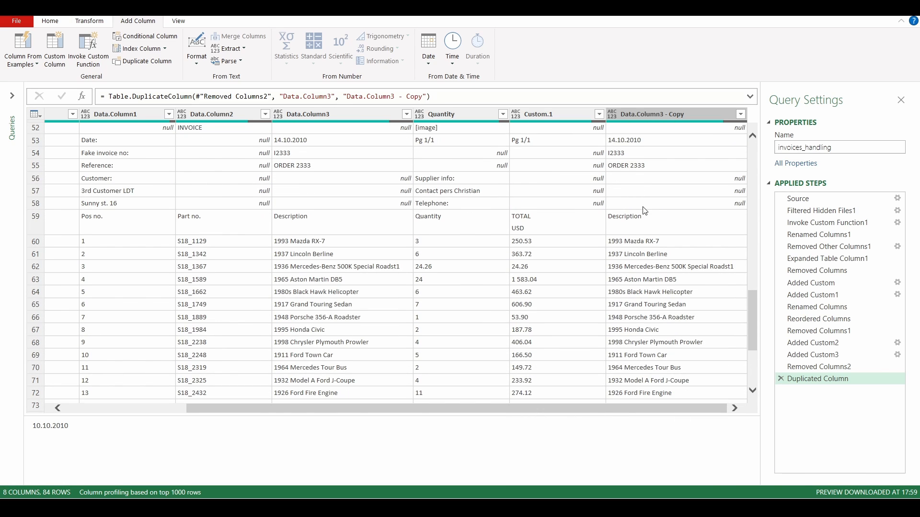
click(637, 163)
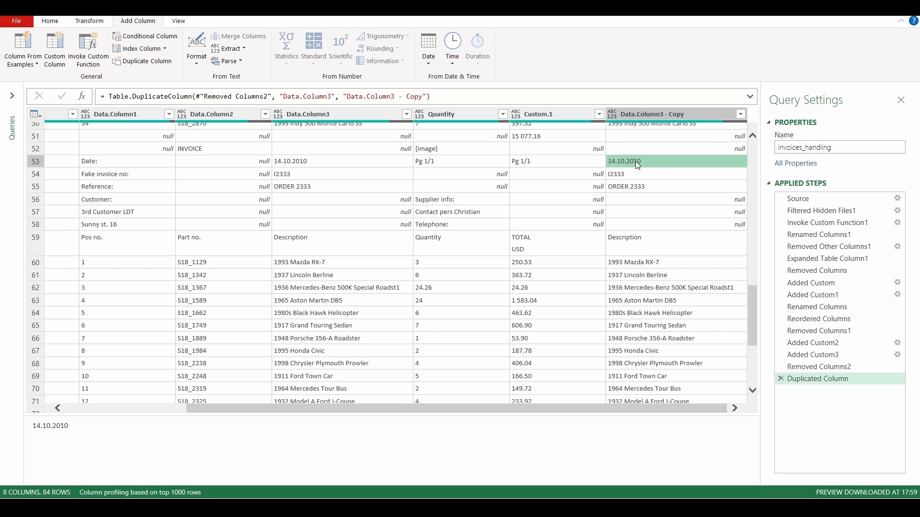
click(673, 111)
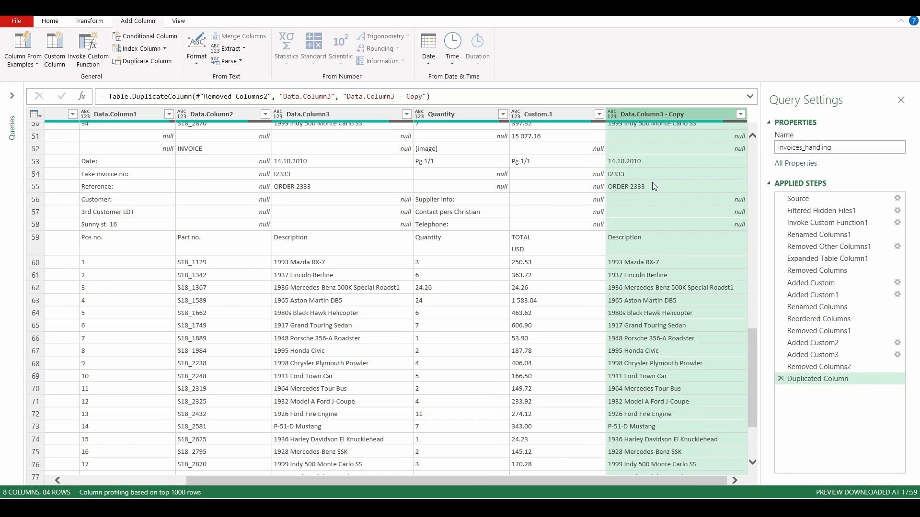
right_click(644, 114)
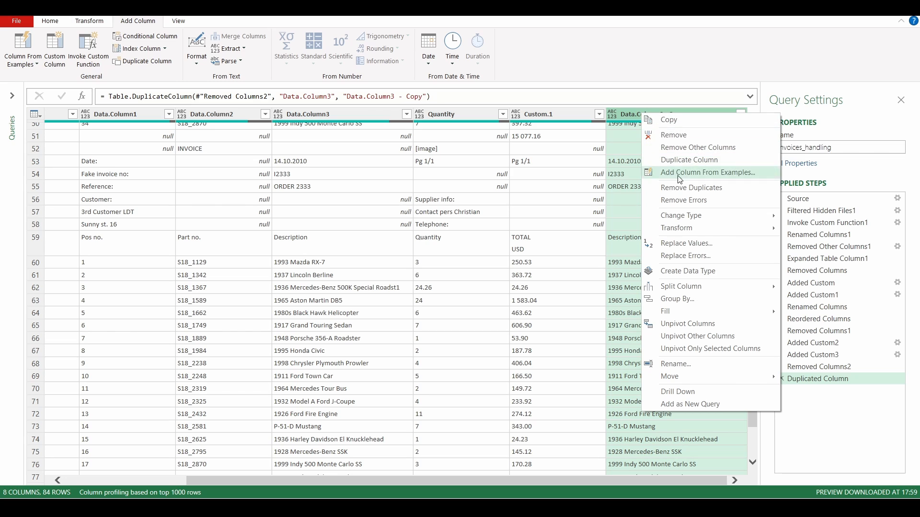
mouse_move(686, 216)
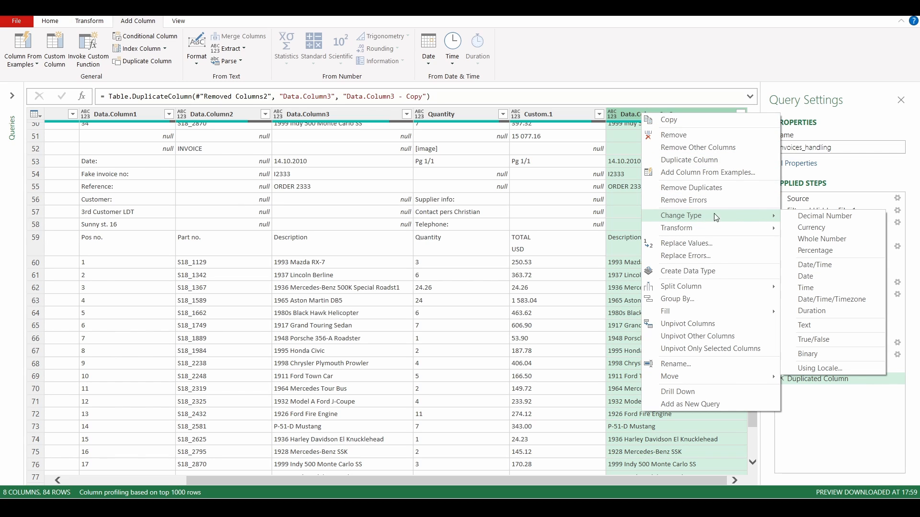
click(805, 276)
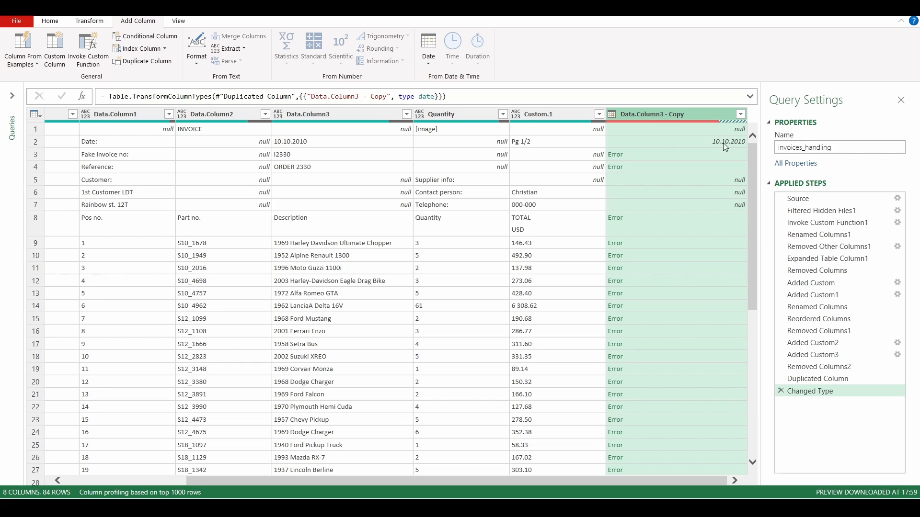
- Replace the errors in the Data.Column3 - Copy column with null
scroll(723, 145, down, 14)
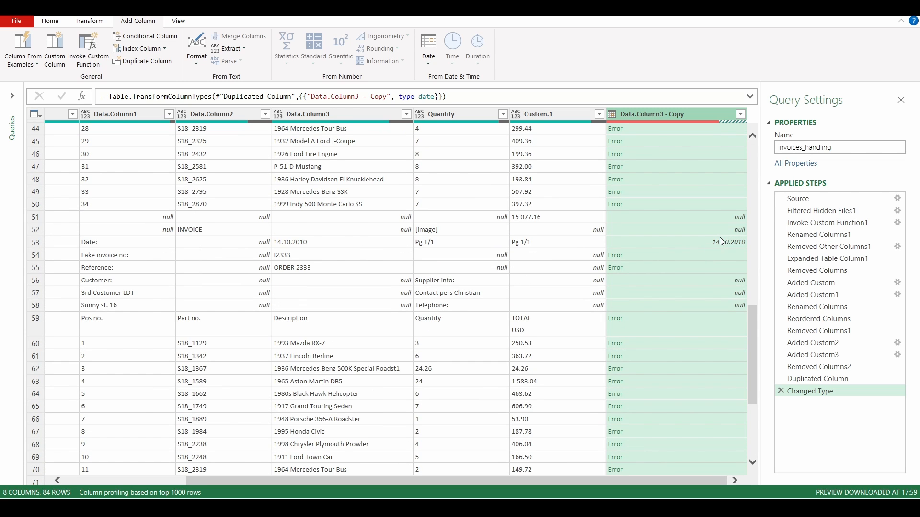
scroll(722, 240, up, 14)
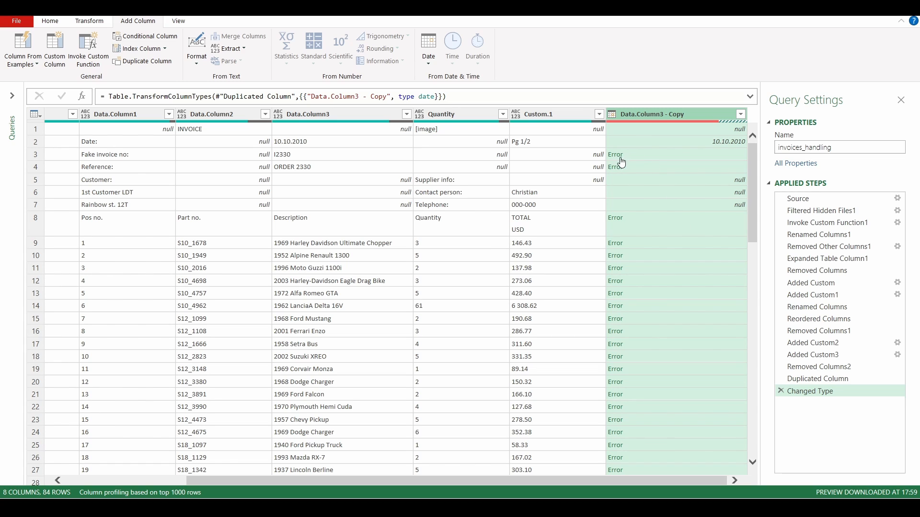
right_click(643, 112)
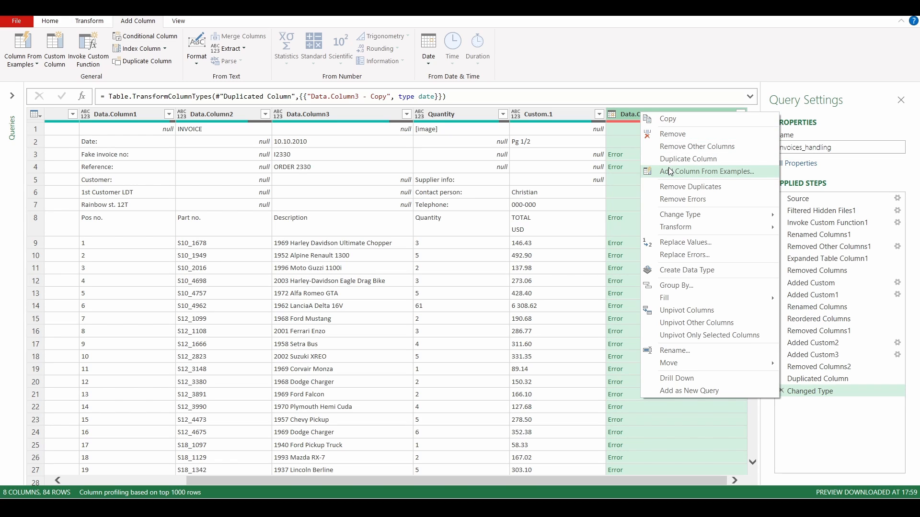
mouse_move(687, 223)
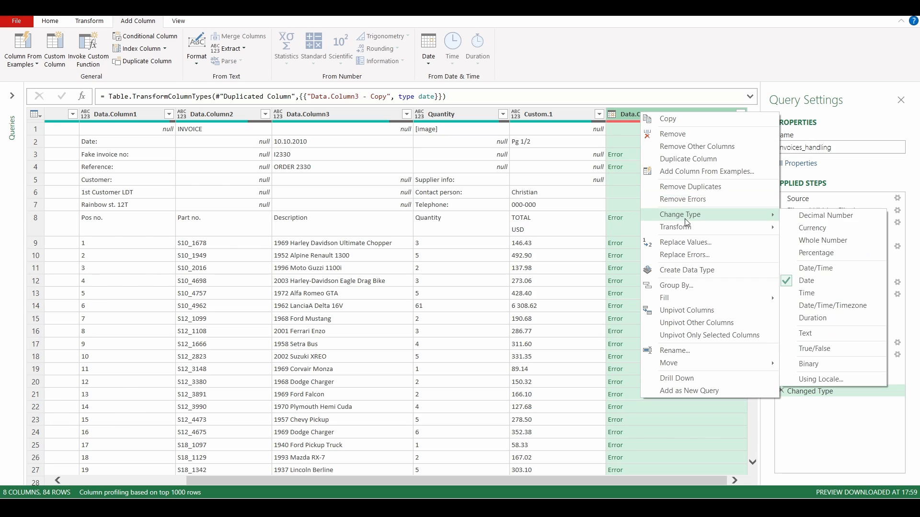
click(691, 254)
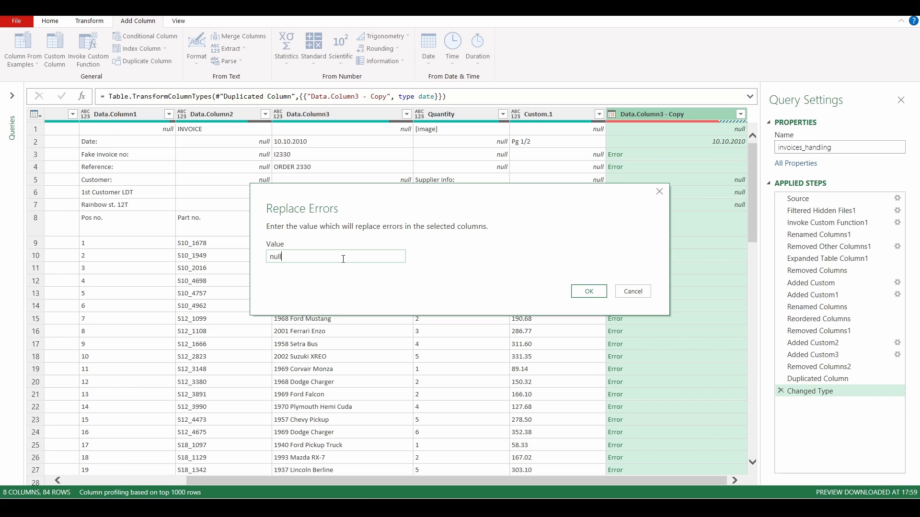
click(587, 293)
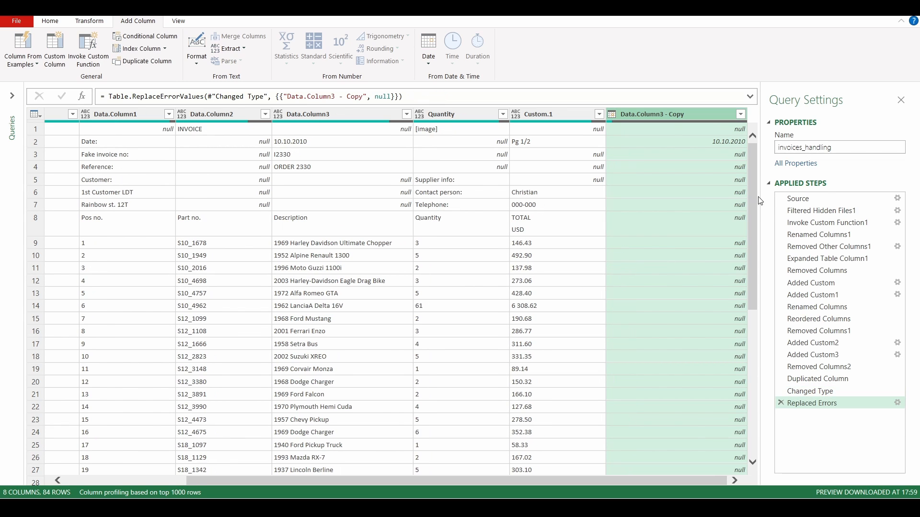
- Fill the invoice dates down through the empty rows of the Data.Column3 - Copy column
drag(752, 197, 770, 237)
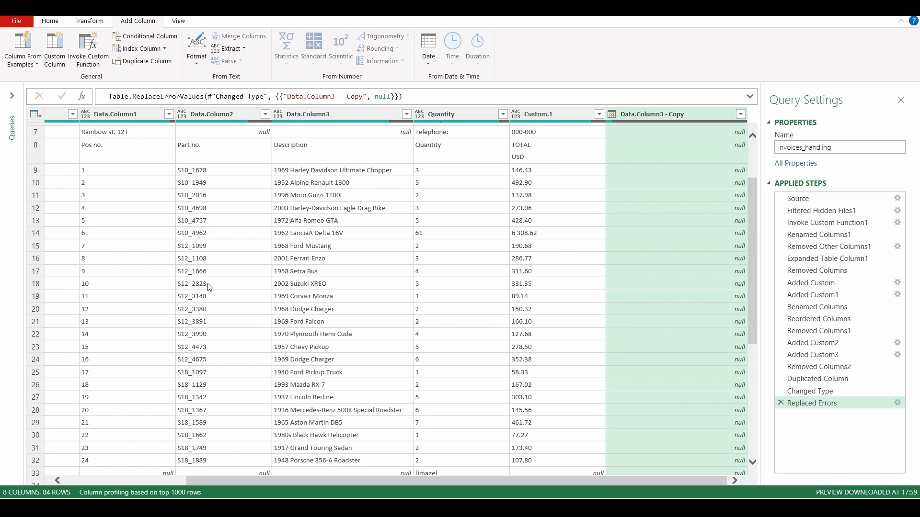
scroll(715, 208, up, 3)
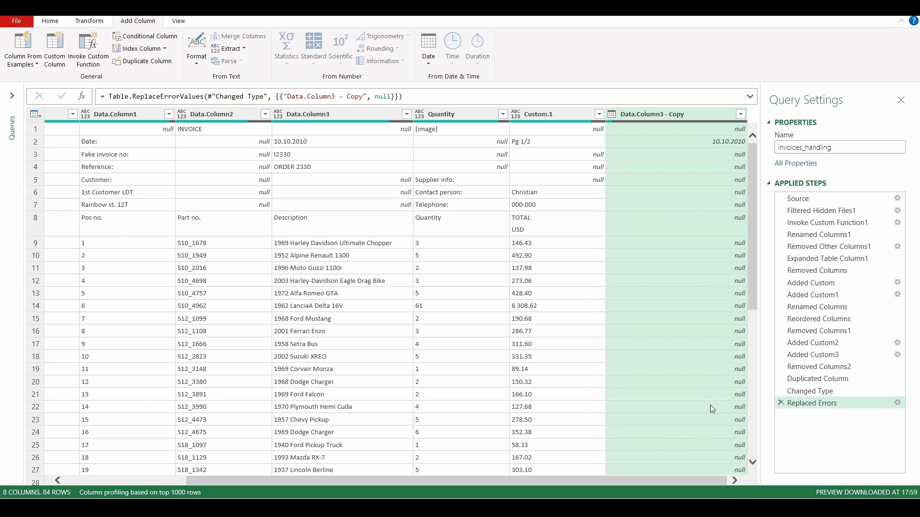
right_click(676, 117)
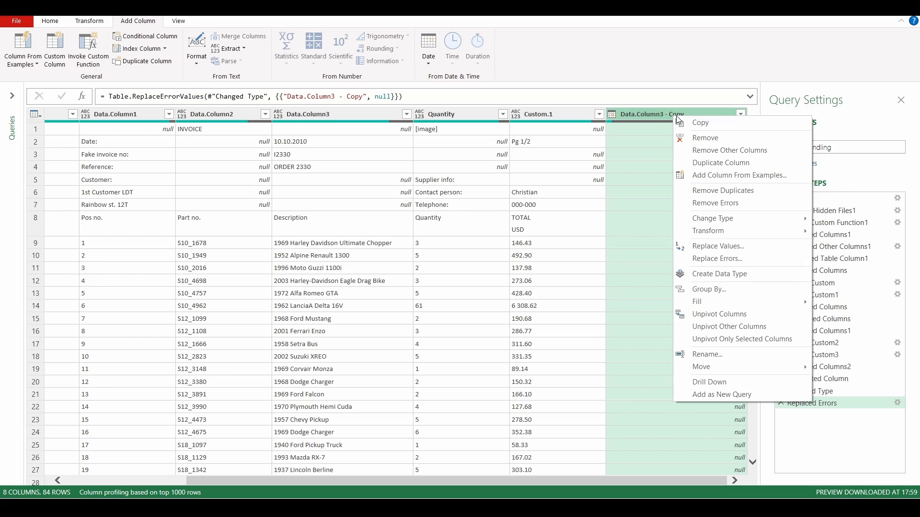
mouse_move(709, 302)
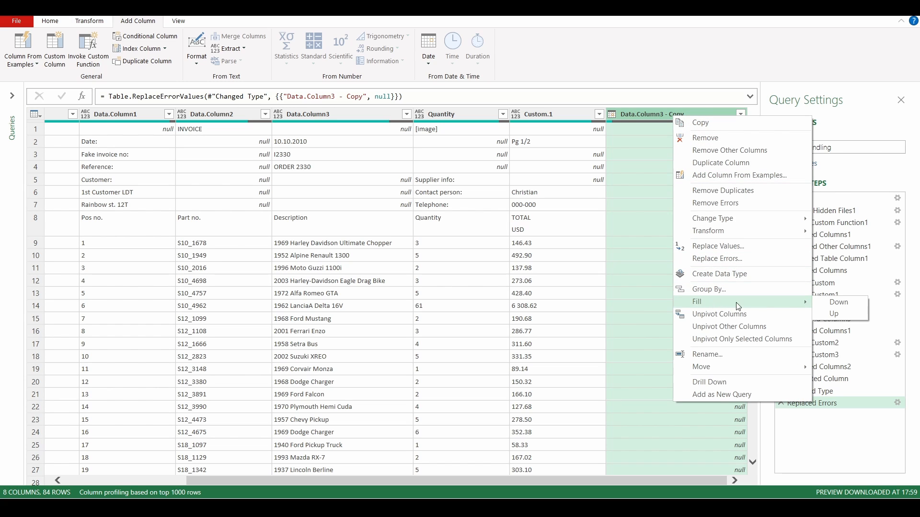
click(838, 303)
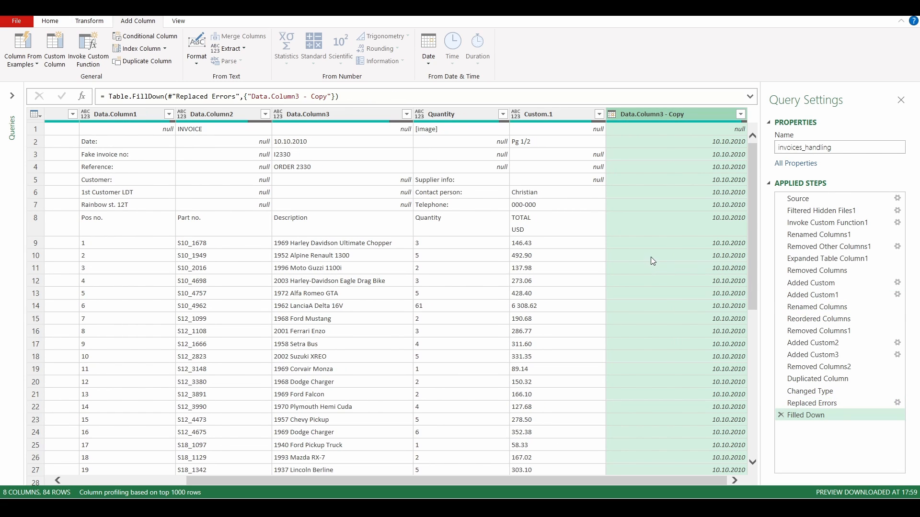
- Filter the Data.Column2 part number column to exclude its null rows
scroll(650, 256, down, 2)
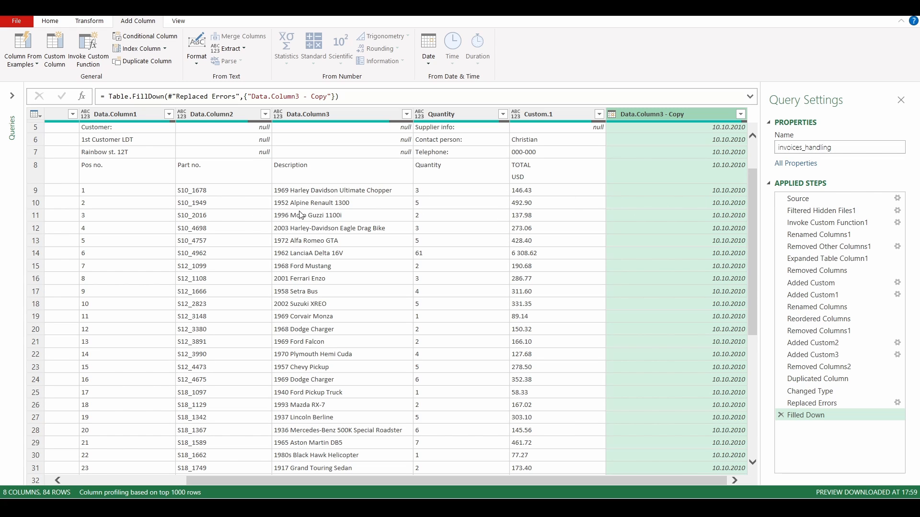
scroll(222, 245, down, 5)
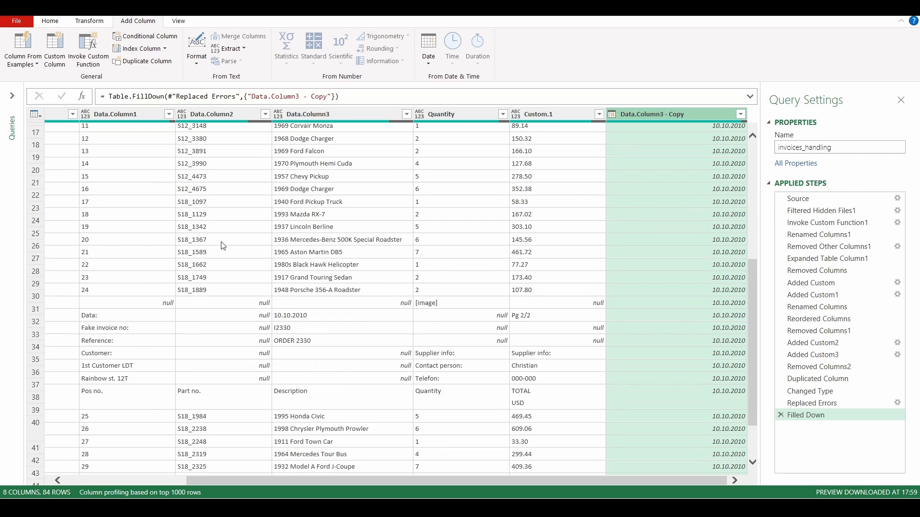
scroll(219, 262, up, 4)
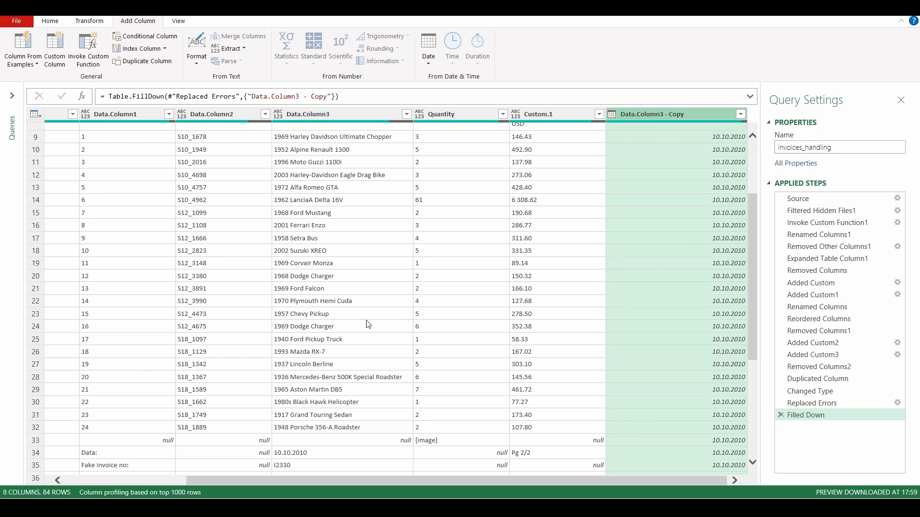
scroll(519, 294, up, 3)
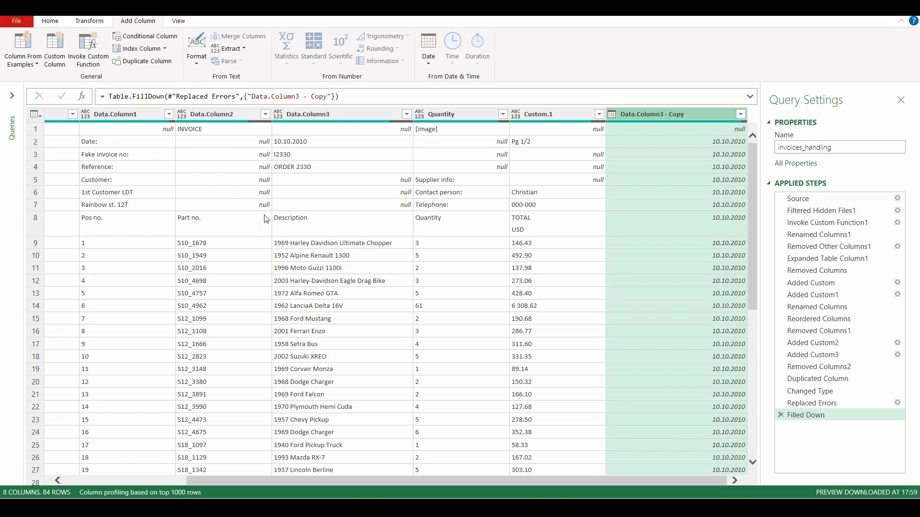
click(265, 114)
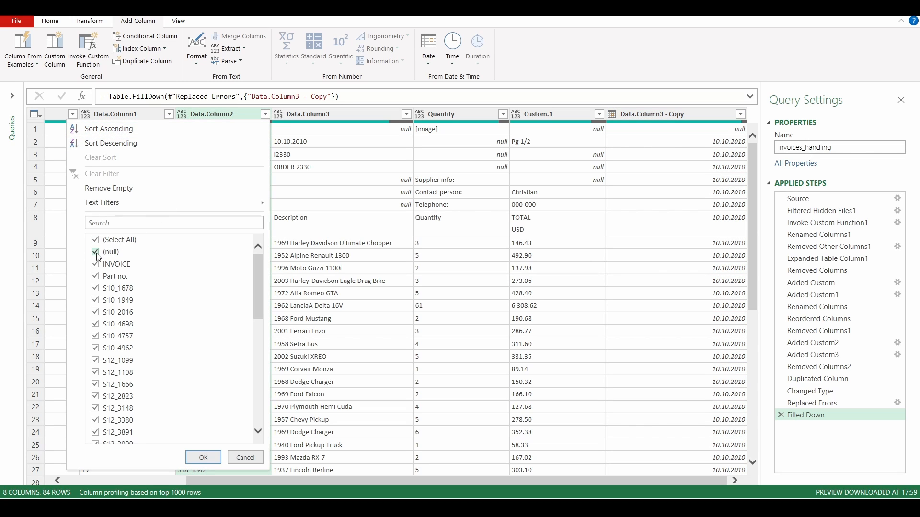
click(108, 252)
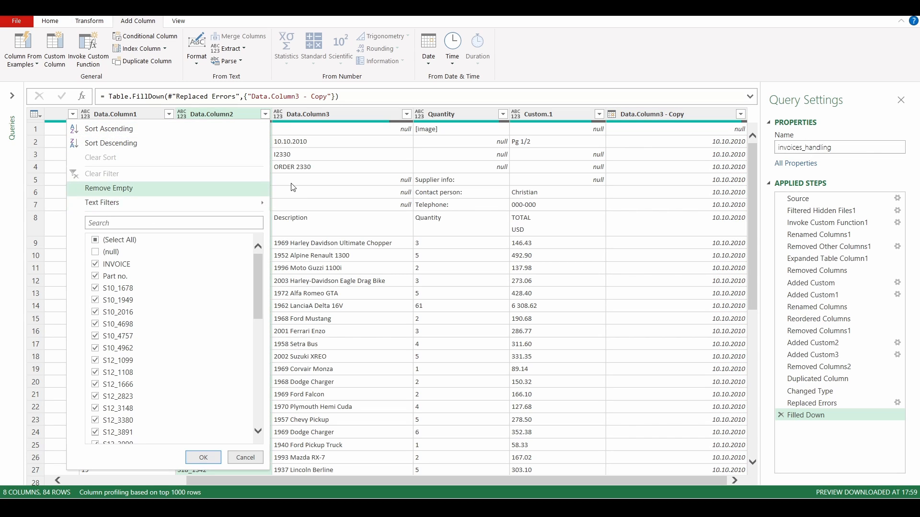
click(205, 458)
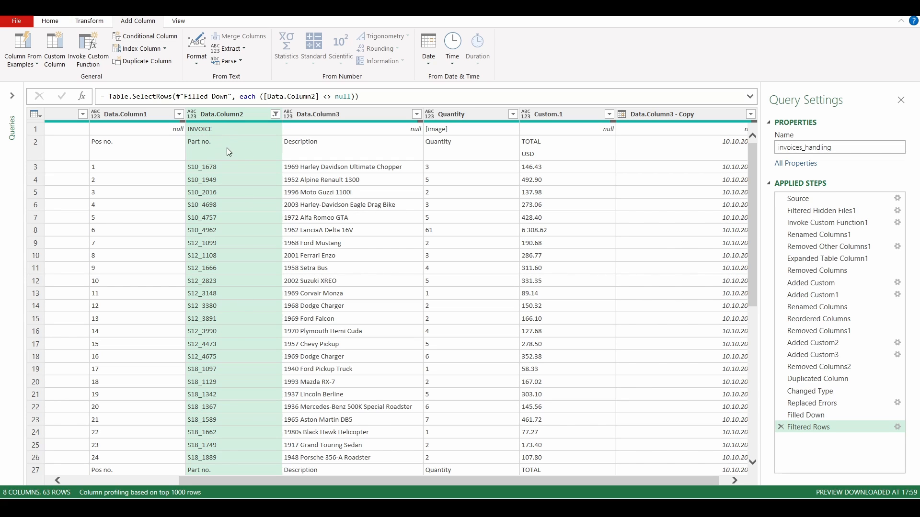
- Extend the Data.Column2 filter to also exclude the INVOICE and Part no. header rows
scroll(230, 153, down, 8)
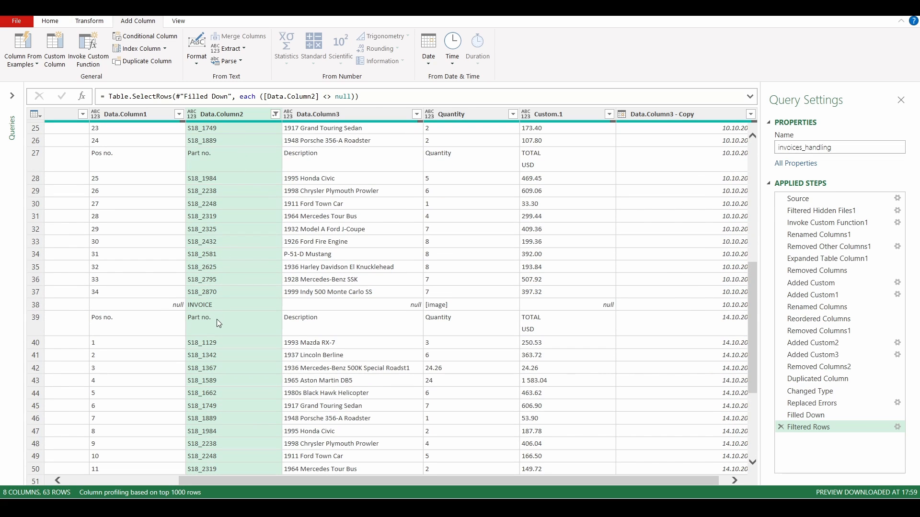
scroll(236, 254, down, 4)
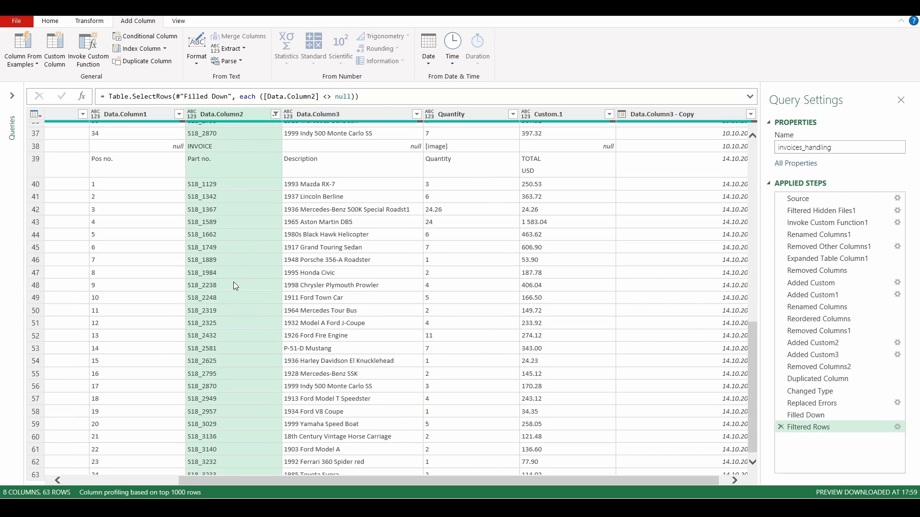
scroll(232, 297, up, 8)
scroll(234, 301, up, 4)
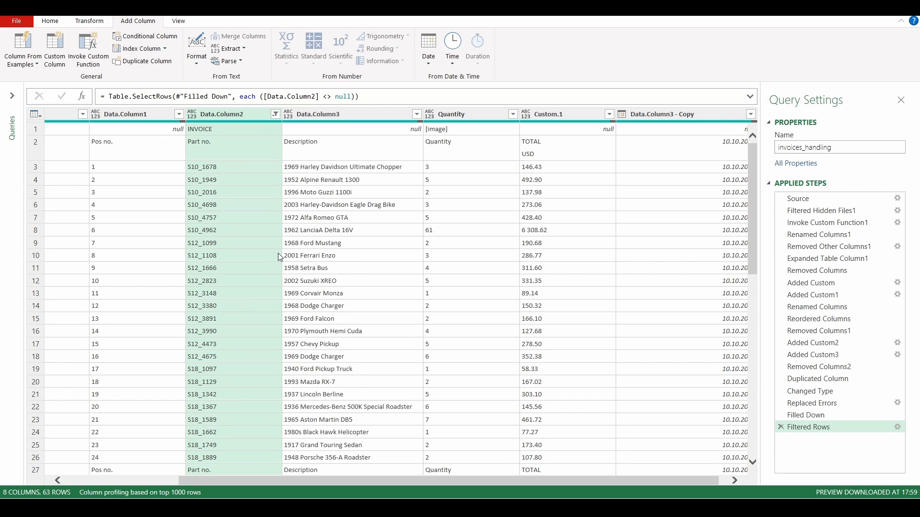
click(275, 114)
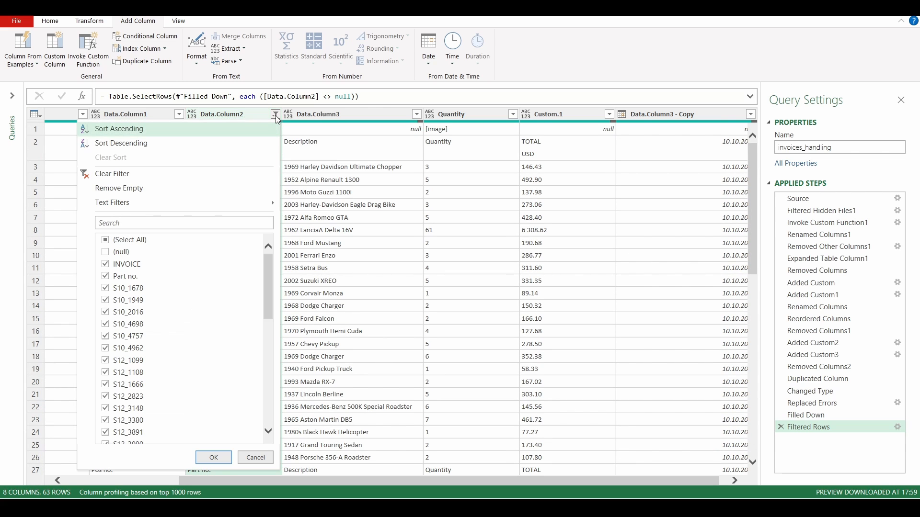
click(105, 264)
click(105, 276)
click(213, 457)
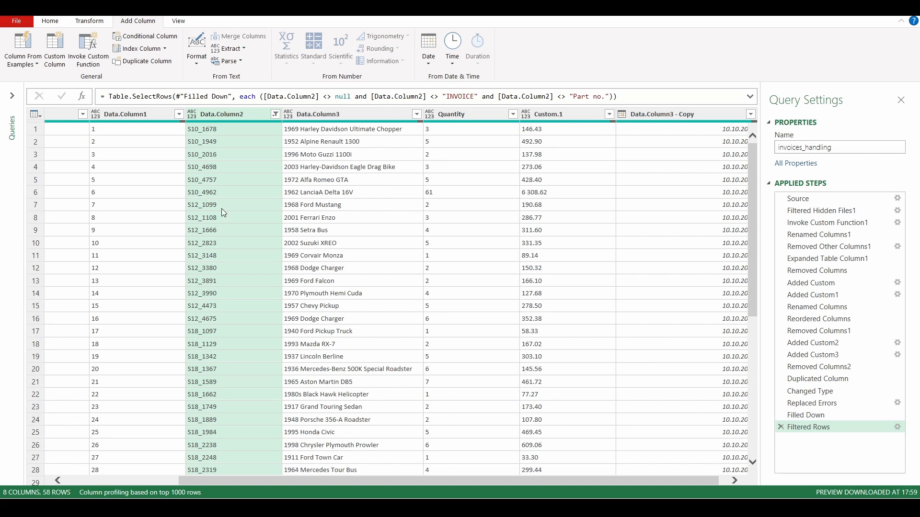
- Rename the Data.Column1 column to "Pos no." and the Data.Column2 column to "Part no."
drag(365, 480, 251, 481)
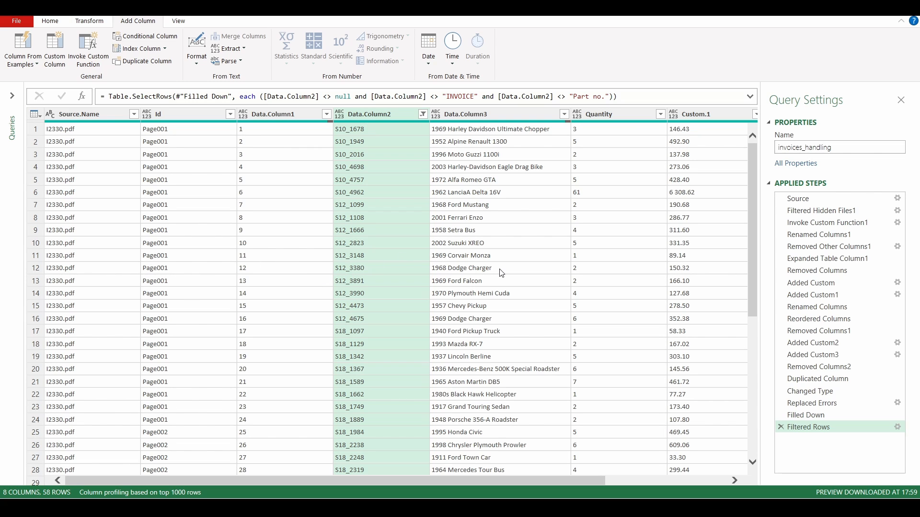
scroll(484, 268, down, 10)
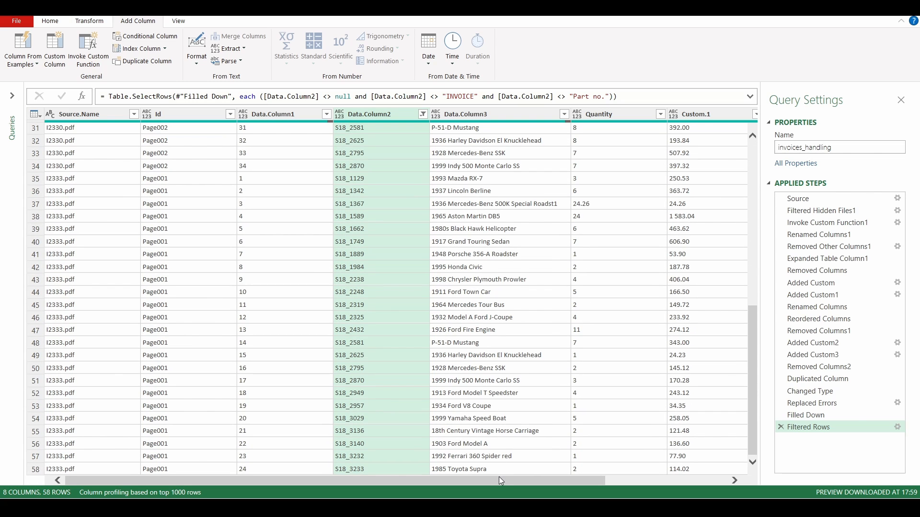
drag(497, 485, 584, 483)
scroll(416, 364, up, 10)
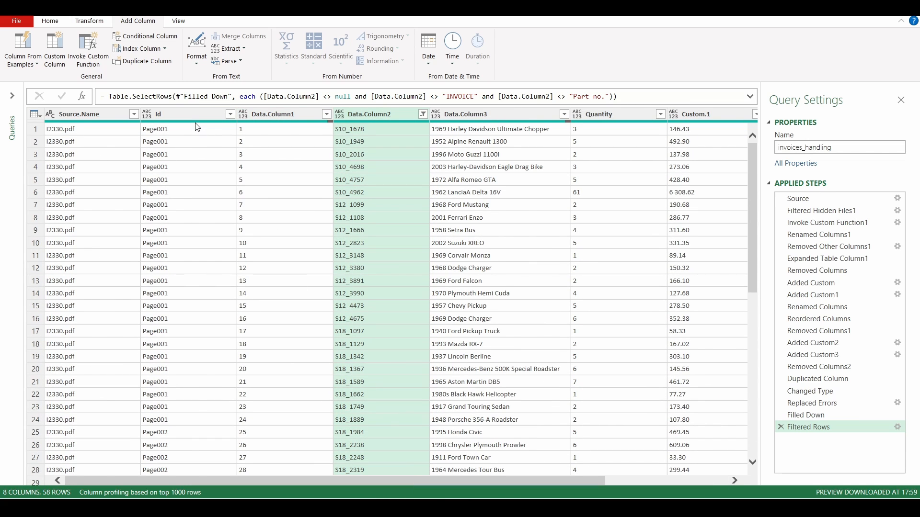
click(288, 119)
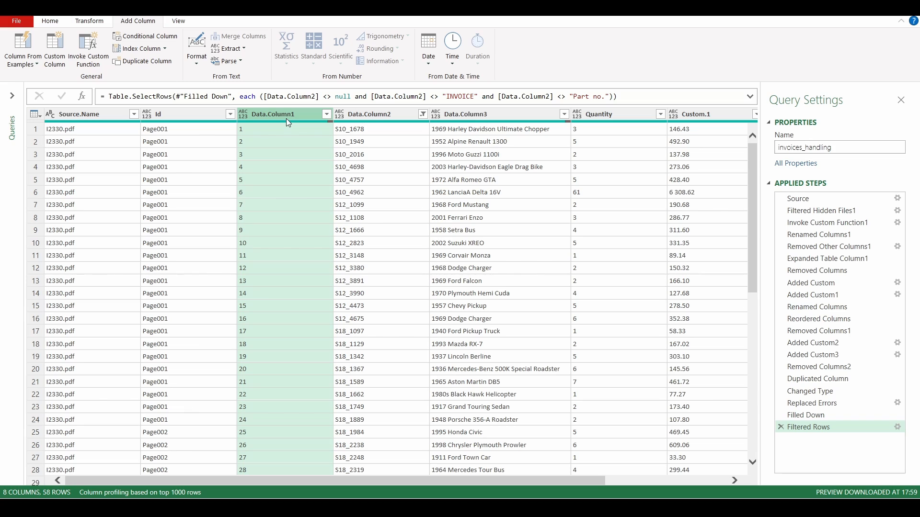
double_click(286, 119)
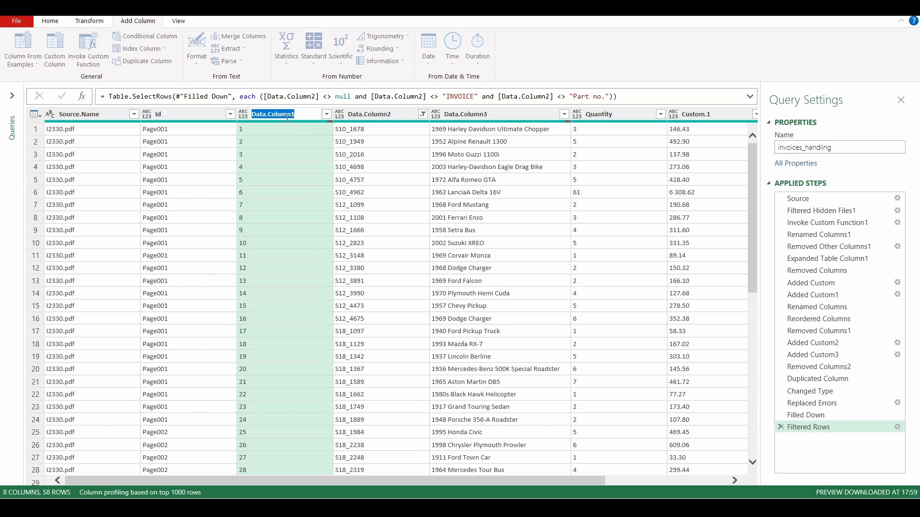
text(Pos no.)
key(Return)
click(368, 117)
double_click(369, 118)
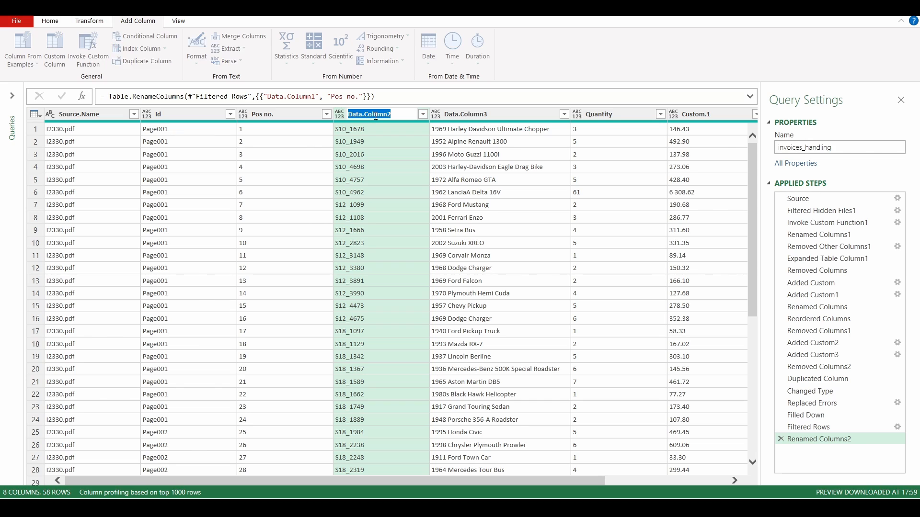
text(Part no.)
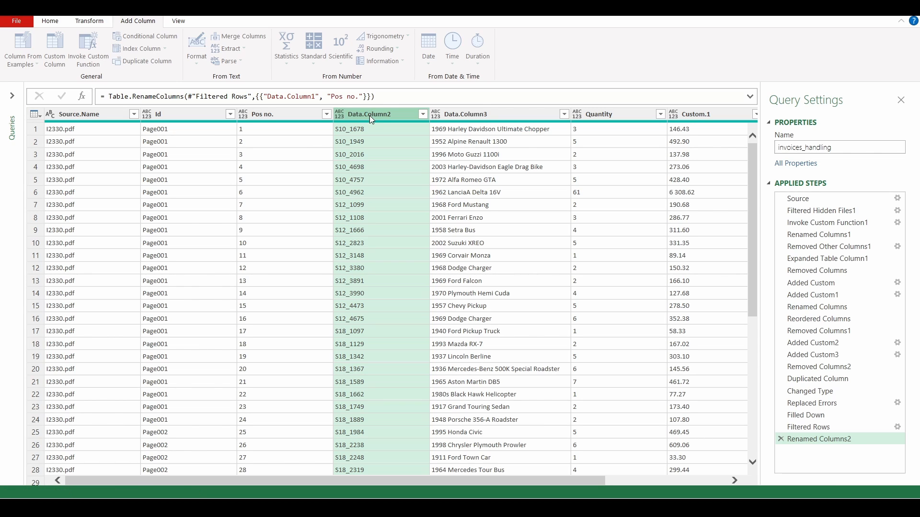
key(Return)
- Rename the Data.Column3 column to "Description" and the Custom.1 column to "Total value [USD]"
double_click(473, 115)
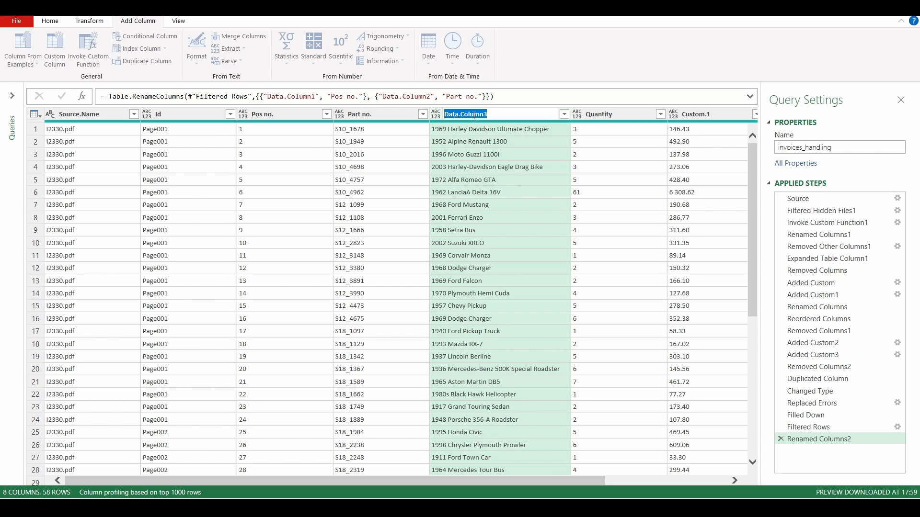
text(Description)
key(Return)
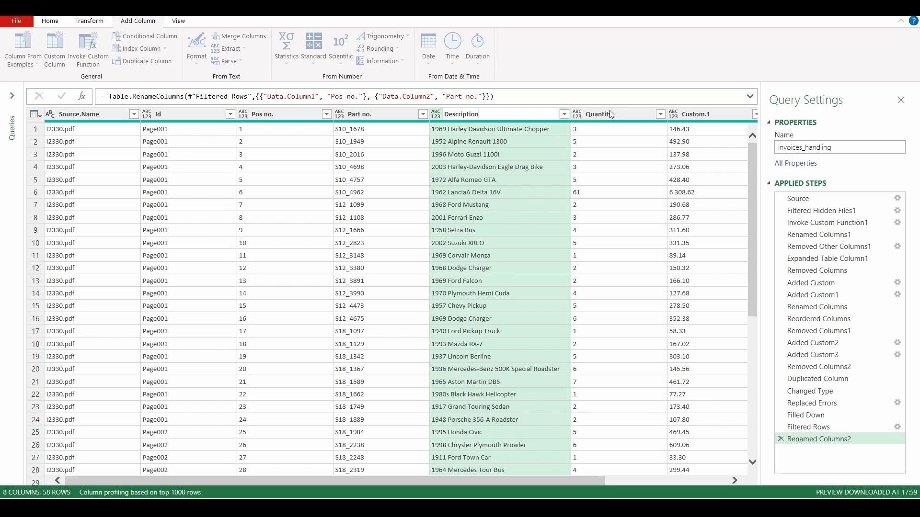
double_click(695, 114)
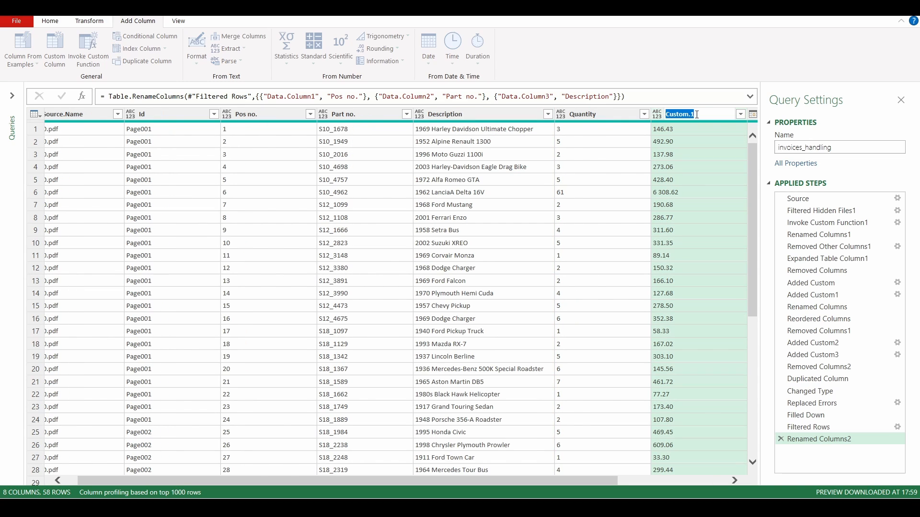
text(Total)
text( value)
text( (USD))
key(Return)
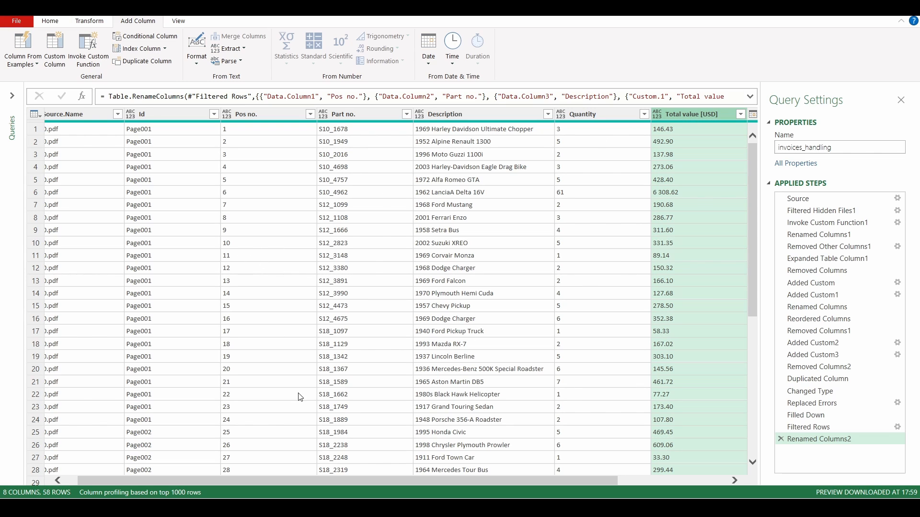
- Remove the Id column that holds the page identifiers from the table
drag(293, 481, 239, 481)
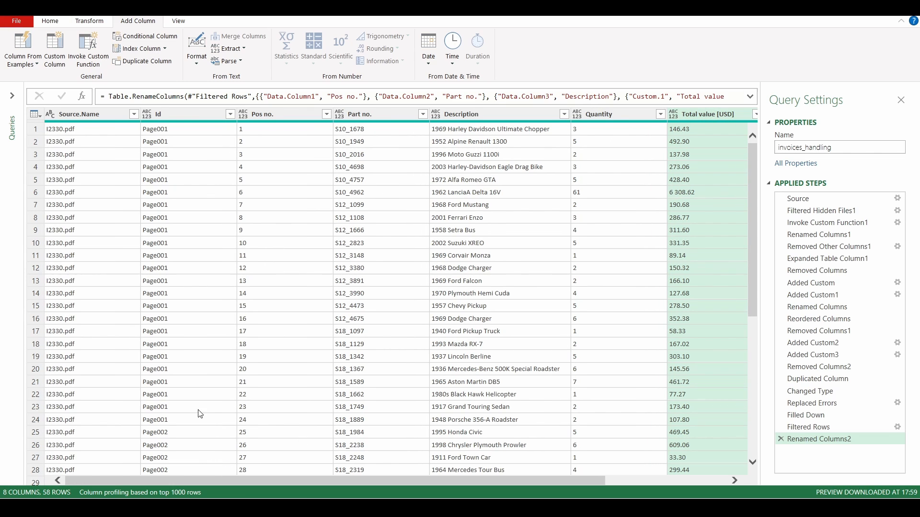
right_click(182, 123)
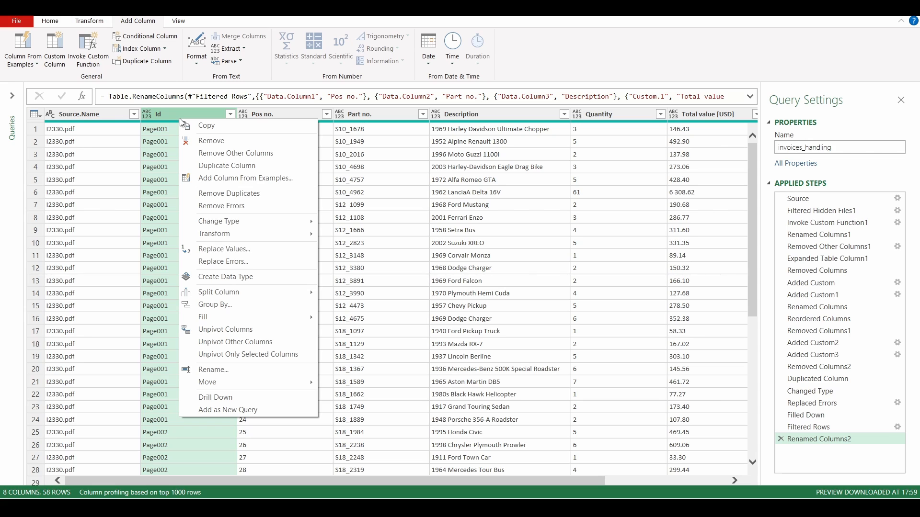
click(212, 145)
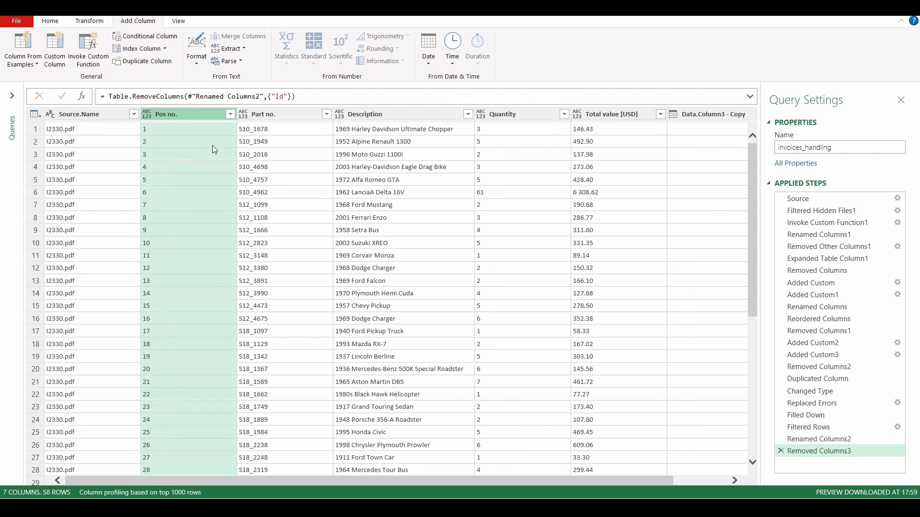
click(99, 117)
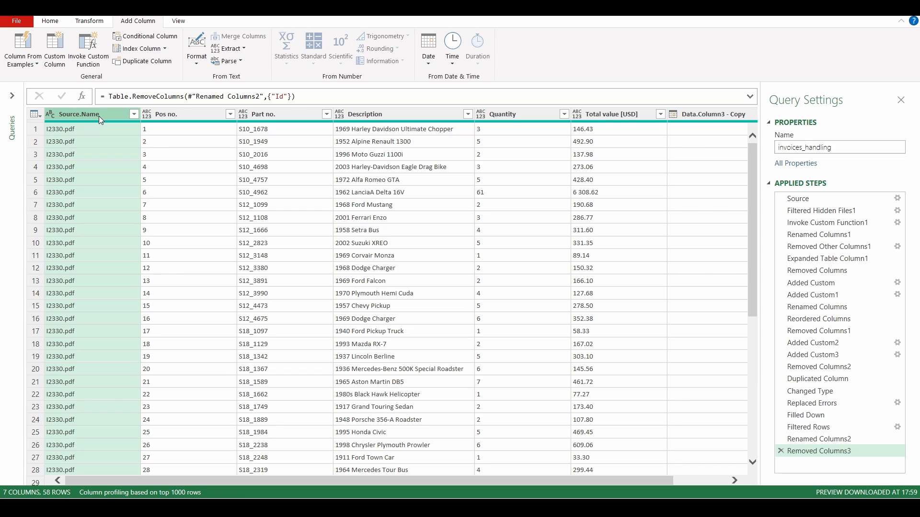
double_click(99, 116)
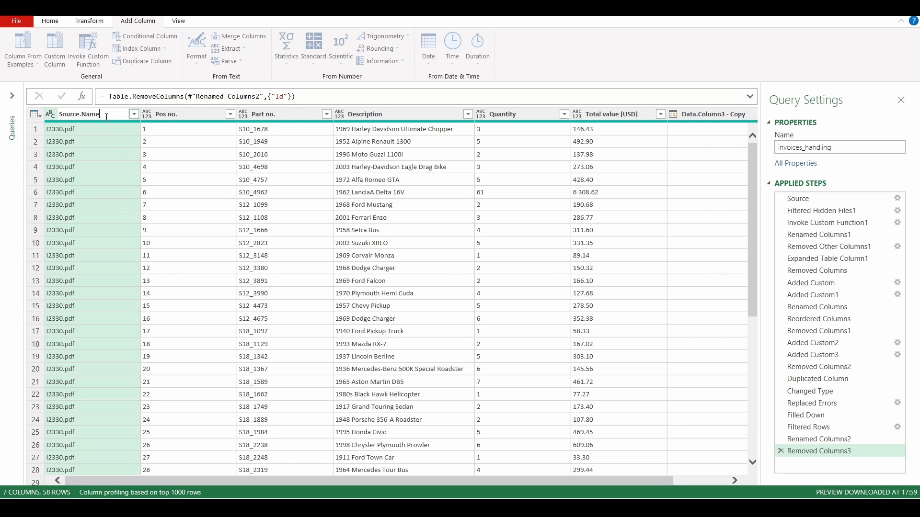
text(Invoice no.)
key(Escape)
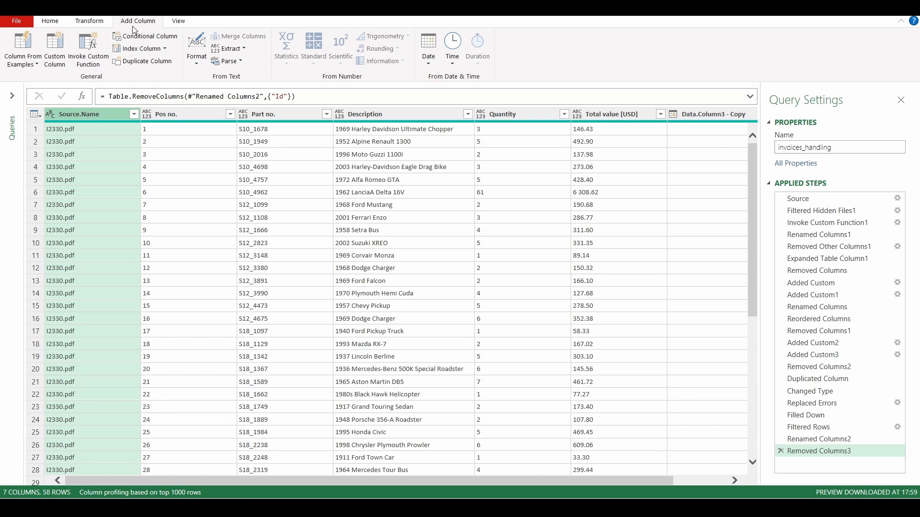
- Add a column that extracts the text before the delimiter ".pdf" from the Source.Name column
click(244, 50)
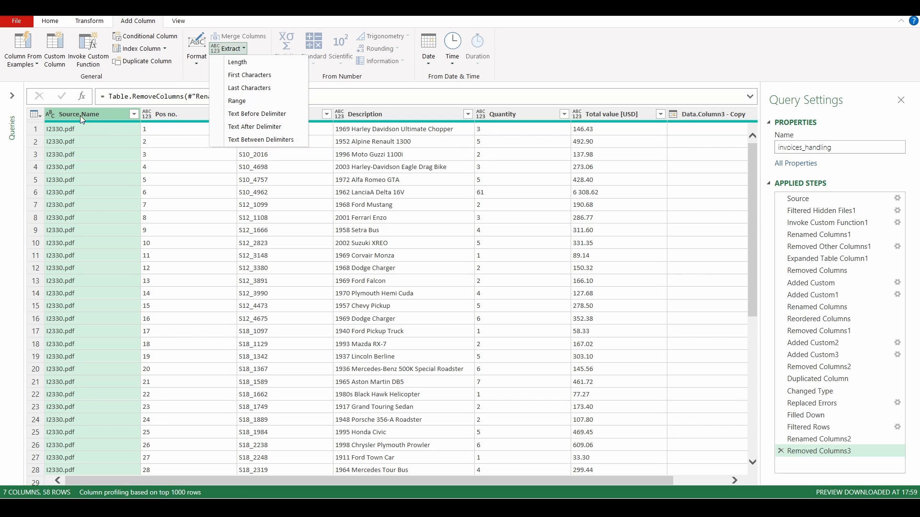
click(247, 116)
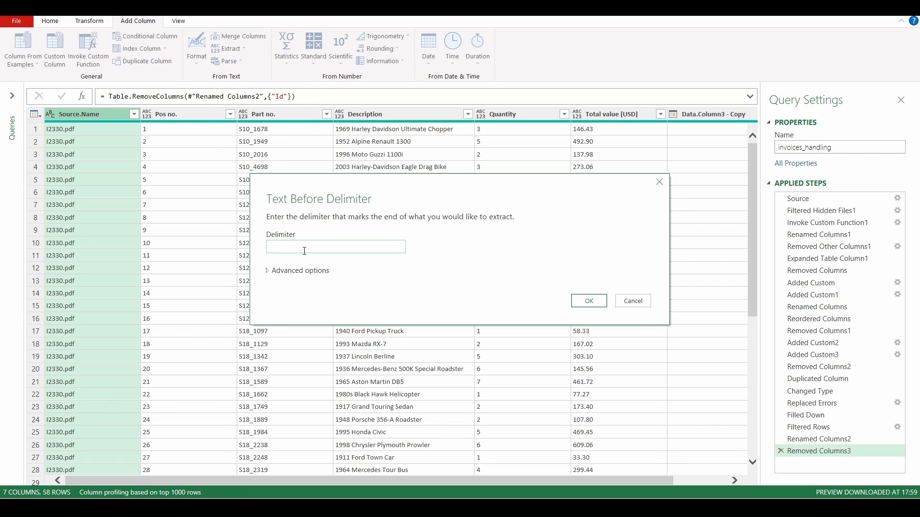
text(.pdf)
key(ctrl+a)
click(602, 302)
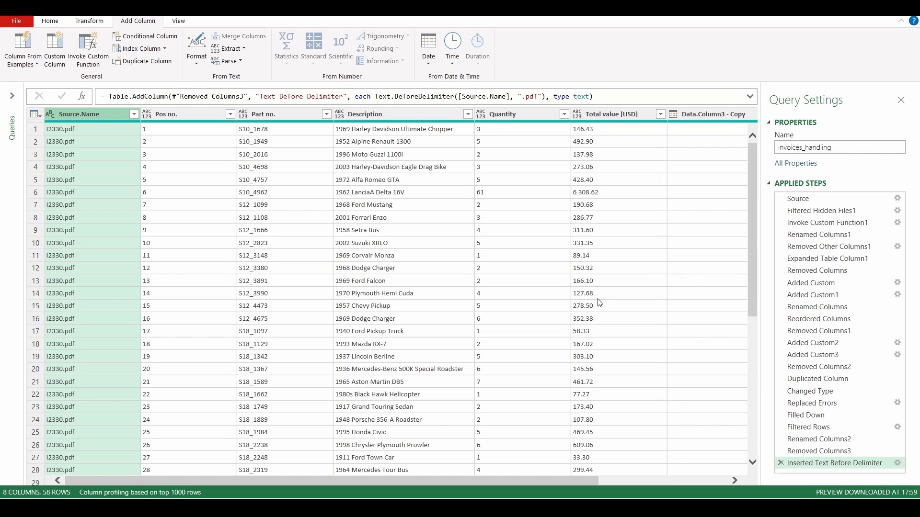
- Move the Text Before Delimiter column to the start of the table and remove the Source.Name column
drag(553, 478, 720, 477)
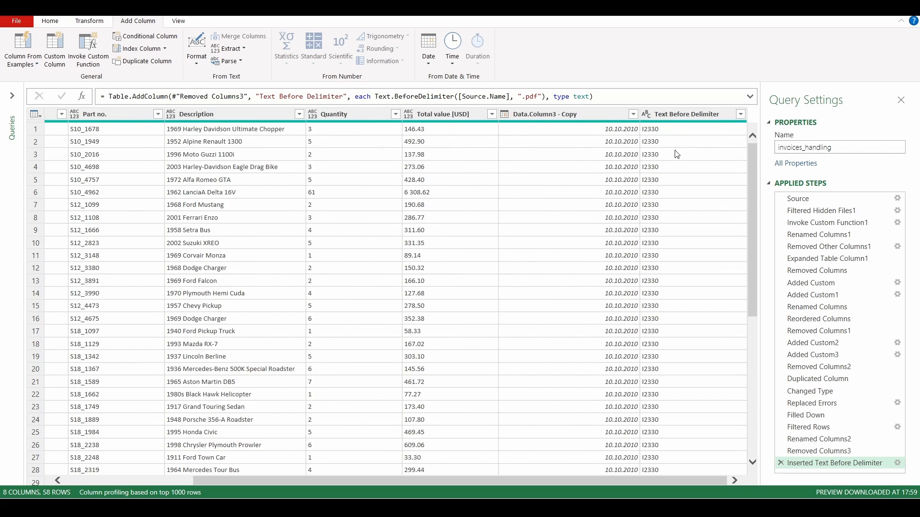
click(681, 116)
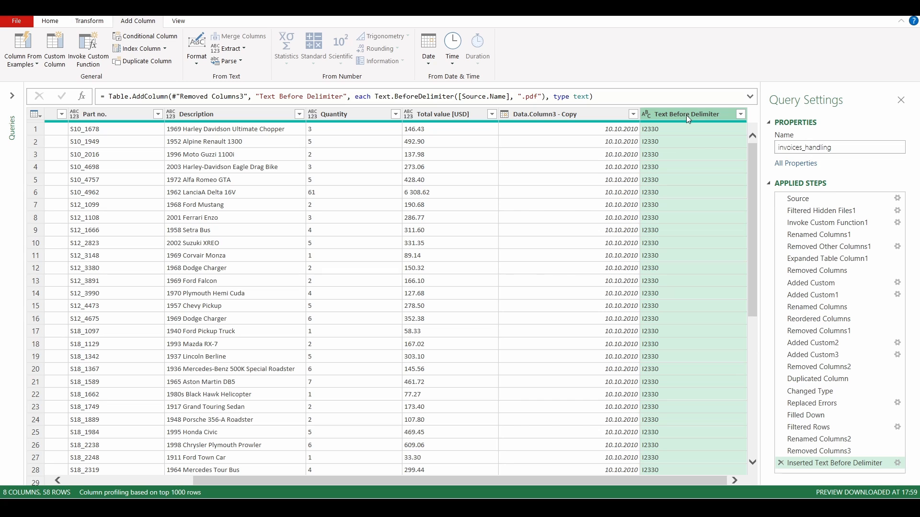
drag(688, 119, 53, 153)
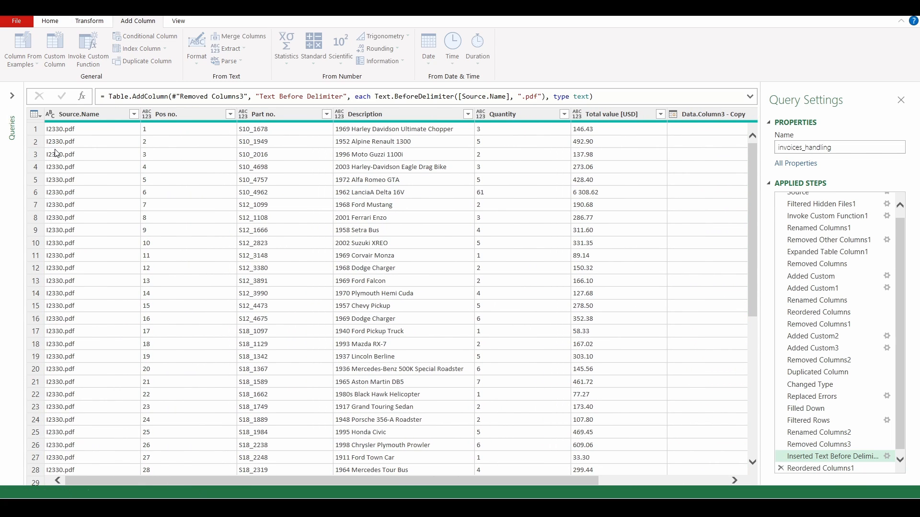
click(182, 114)
right_click(182, 114)
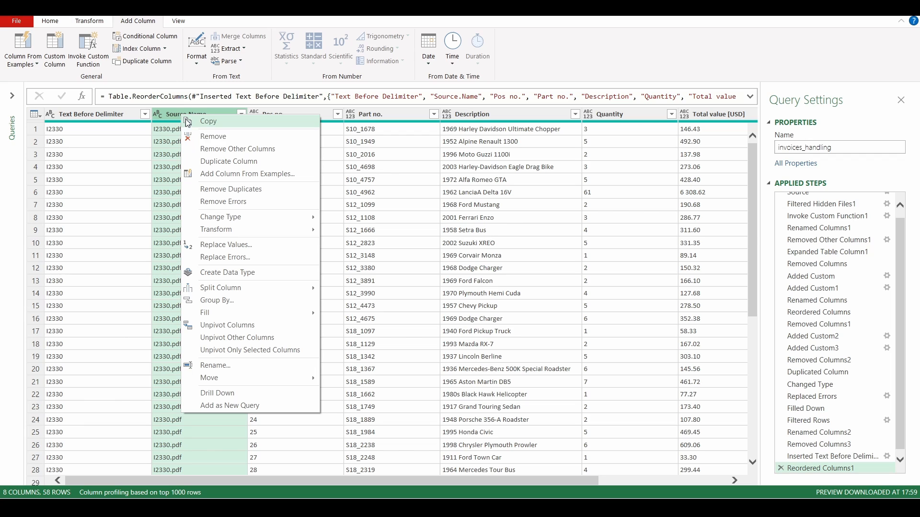
click(204, 137)
- Rename the Text Before Delimiter column to "Invoice no."
click(96, 115)
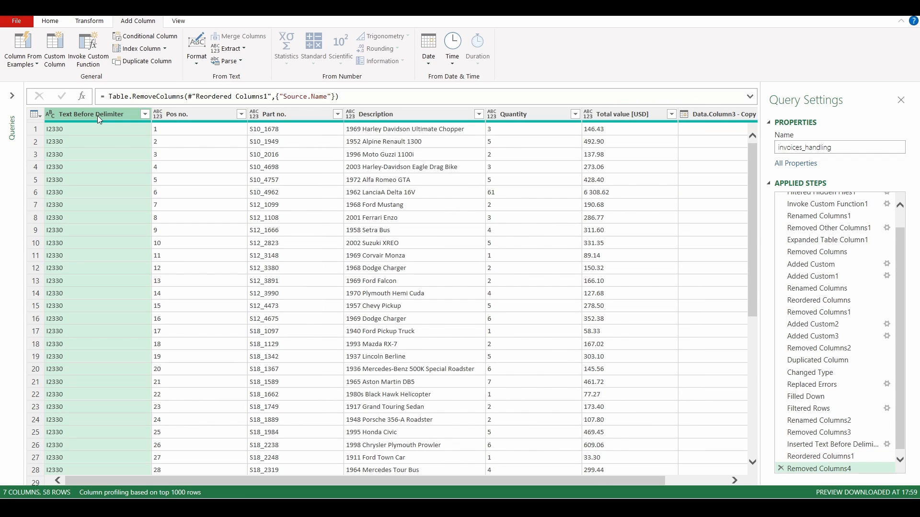
double_click(97, 116)
text(Invoice no.)
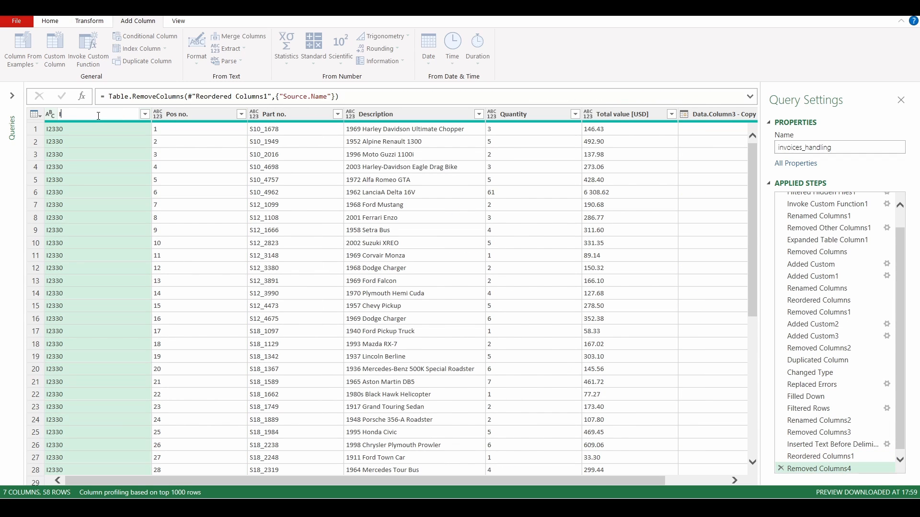
key(Return)
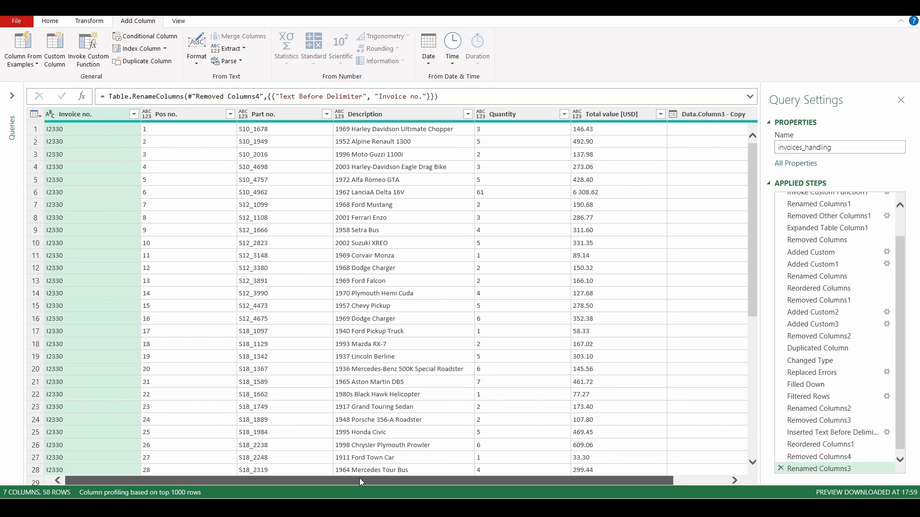
- Rename the Data.Column3 - Copy column to "Invoice date" and move it directly after the Invoice no. column
drag(362, 481, 572, 481)
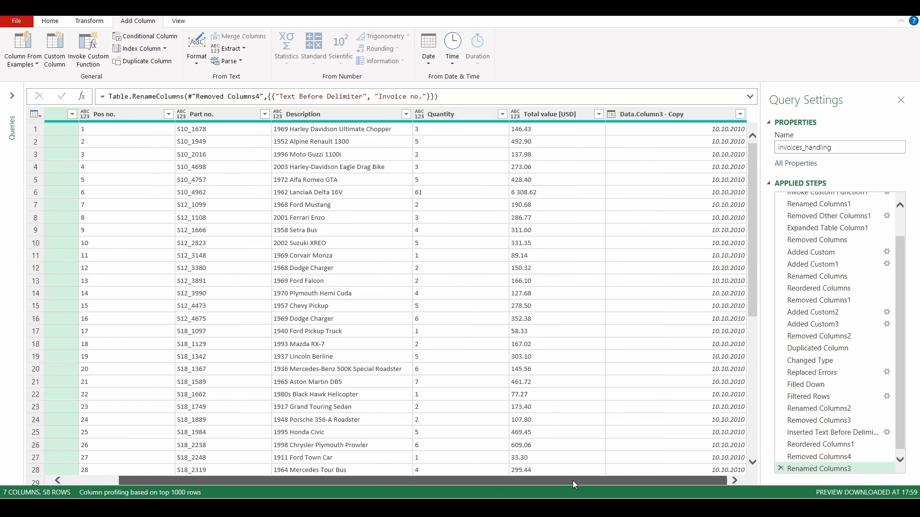
click(657, 116)
double_click(657, 116)
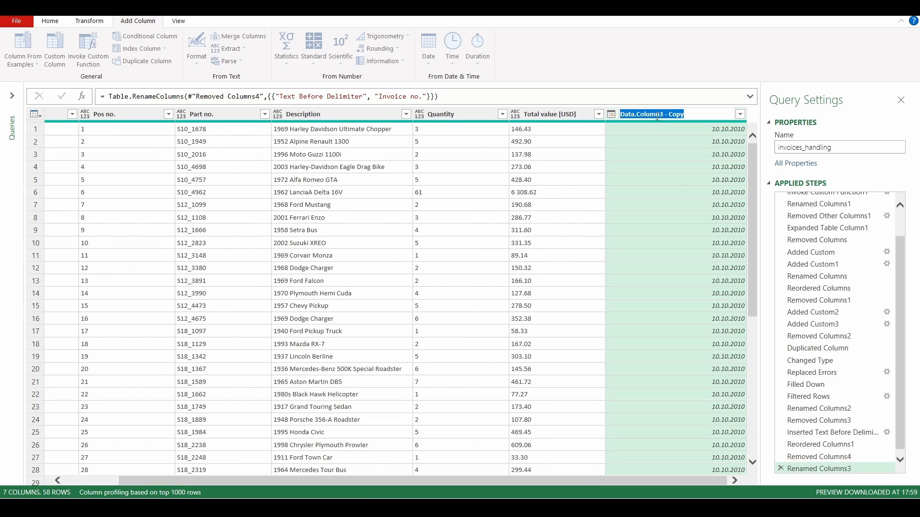
text(Invoice date)
key(Return)
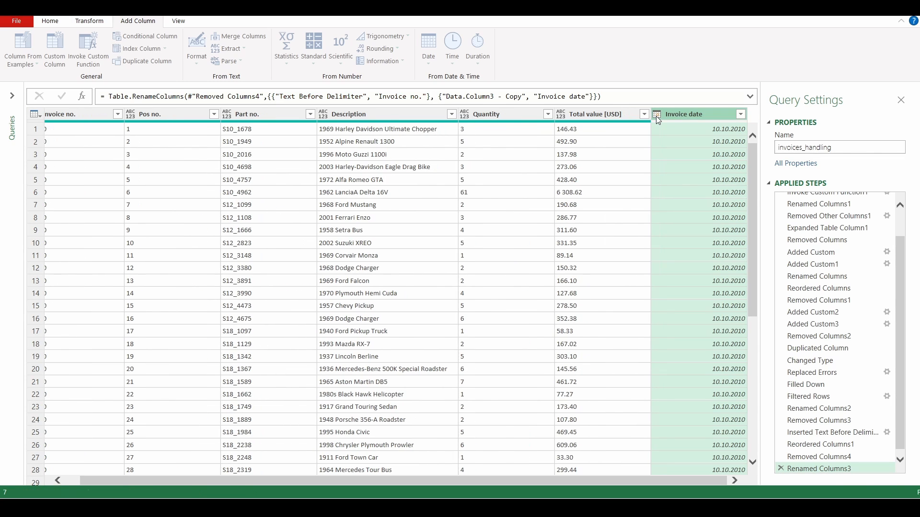
drag(708, 119, 147, 163)
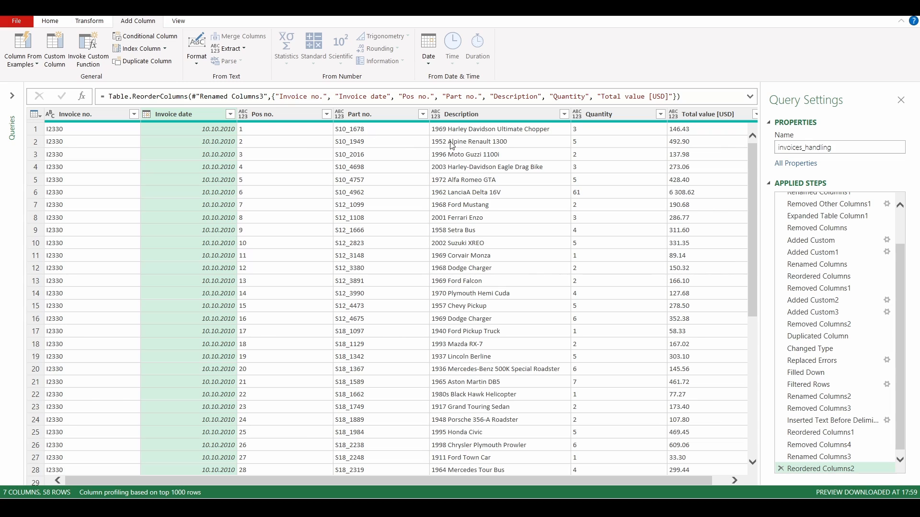
- Review the data types and values of the Invoice no., Invoice date and Pos no. columns down to the last row
click(101, 117)
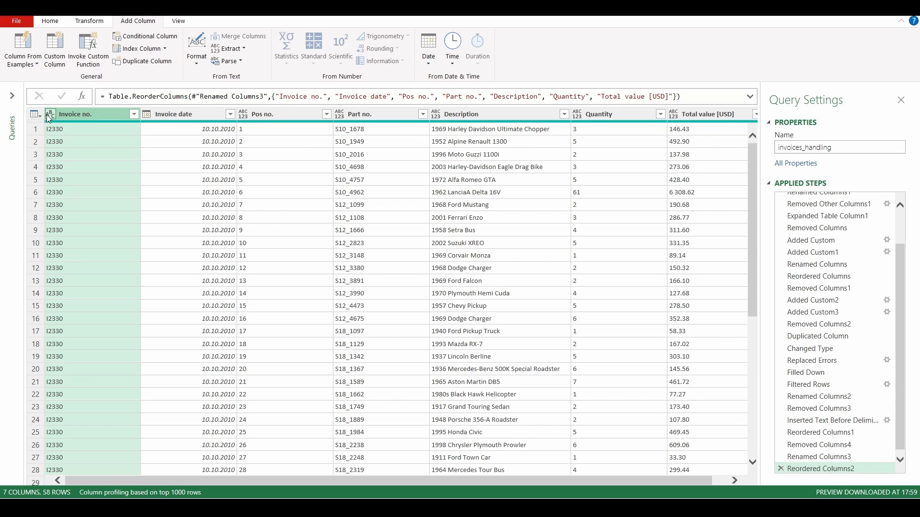
click(158, 118)
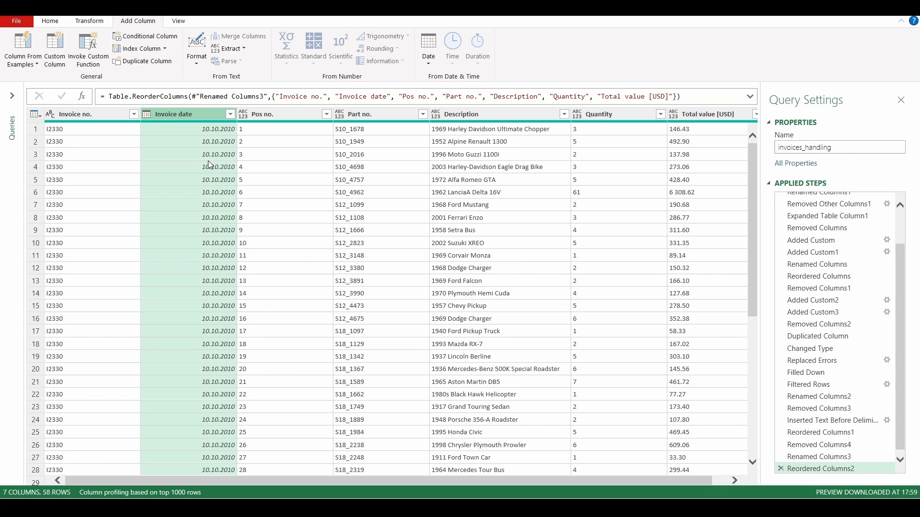
click(280, 118)
scroll(298, 186, down, 10)
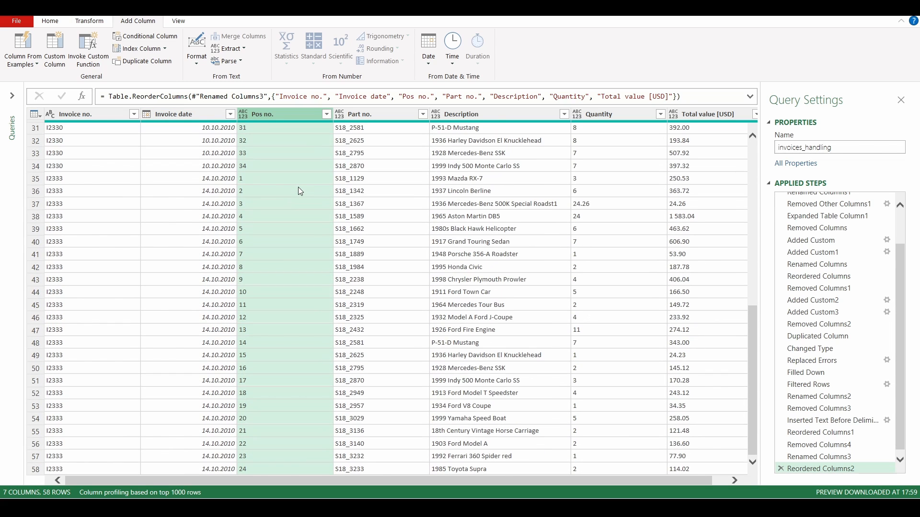
scroll(295, 184, up, 10)
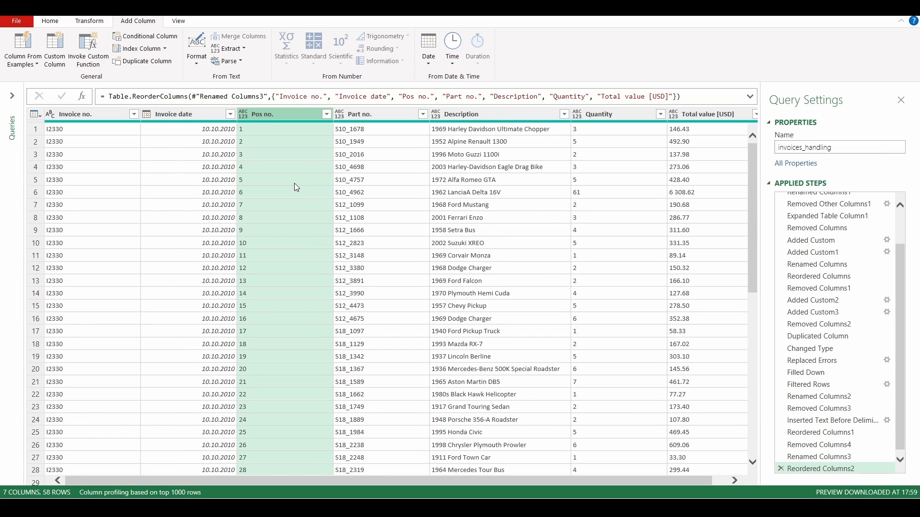
- Change the Pos no. column's data type to Whole Number and check the Part no. values down to the last row
click(243, 115)
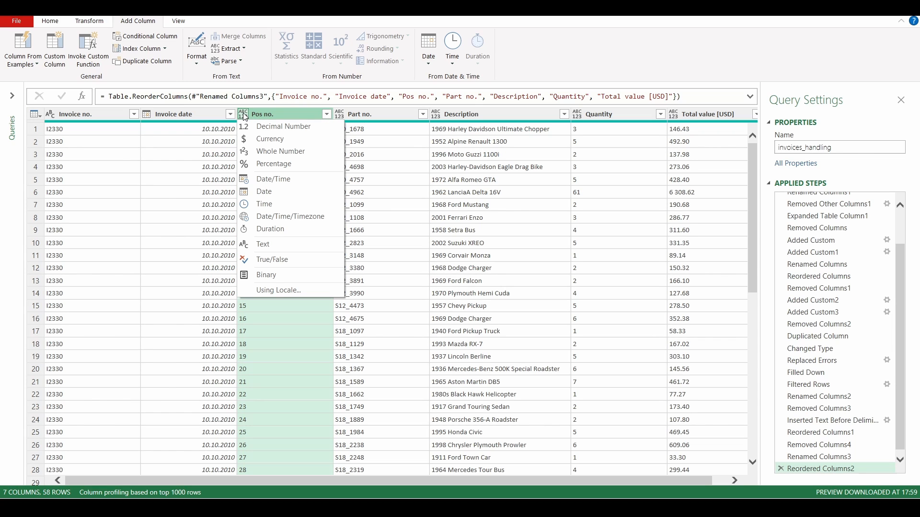
click(271, 151)
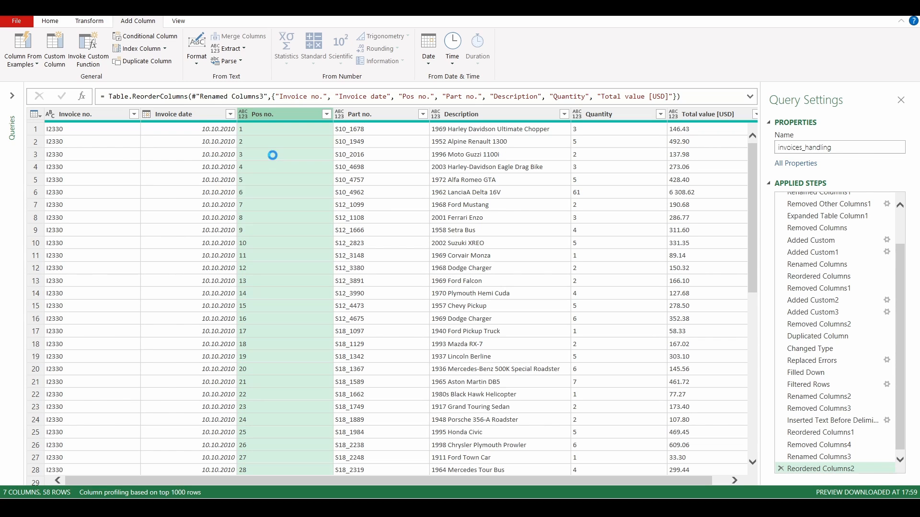
click(362, 119)
scroll(373, 160, down, 10)
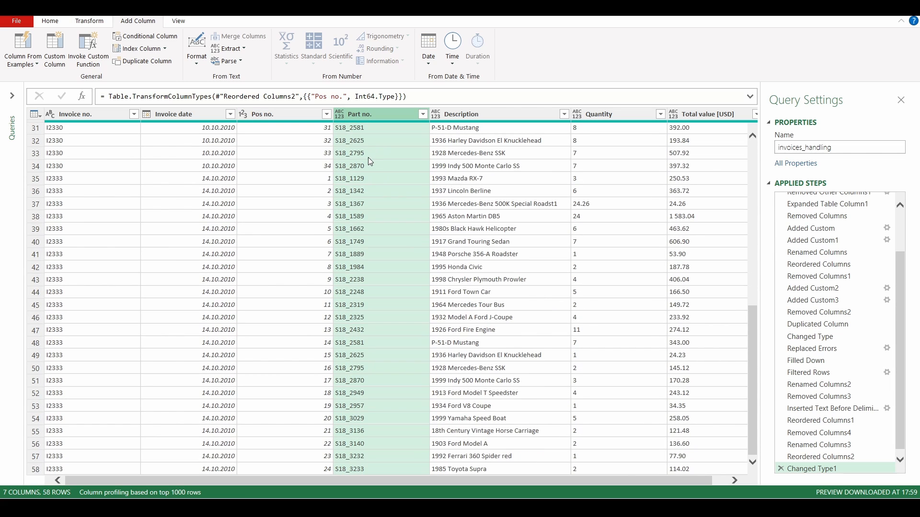
scroll(367, 154, up, 10)
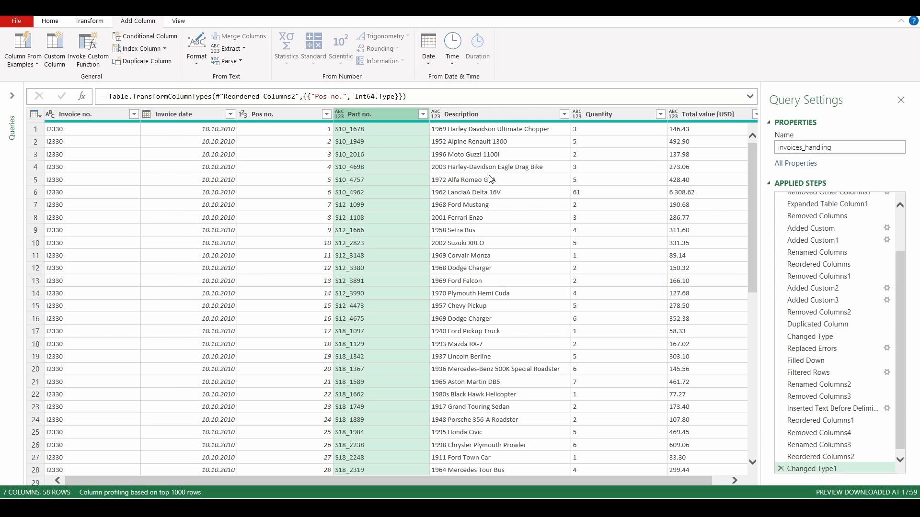
- Replace "Roadst1" with "Roadst" in the Description column and check the corrected description in row 37
scroll(522, 211, down, 8)
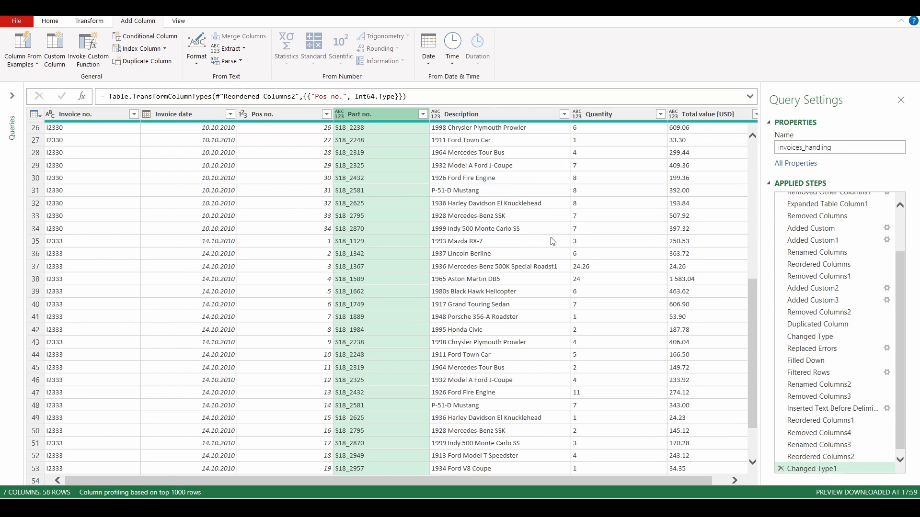
click(552, 269)
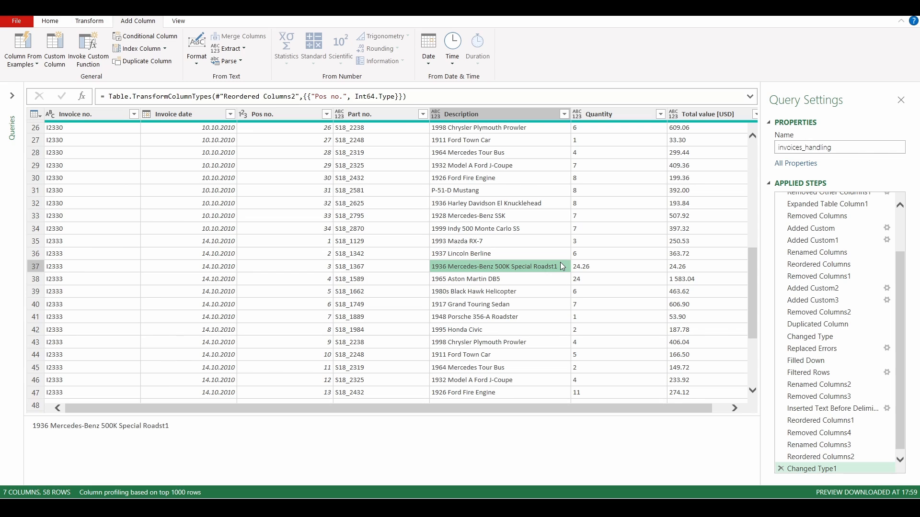
right_click(509, 120)
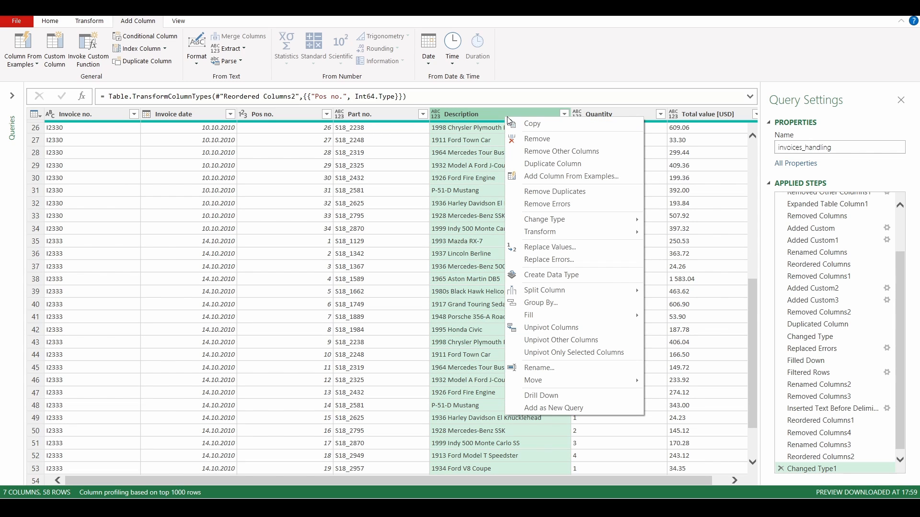
click(551, 248)
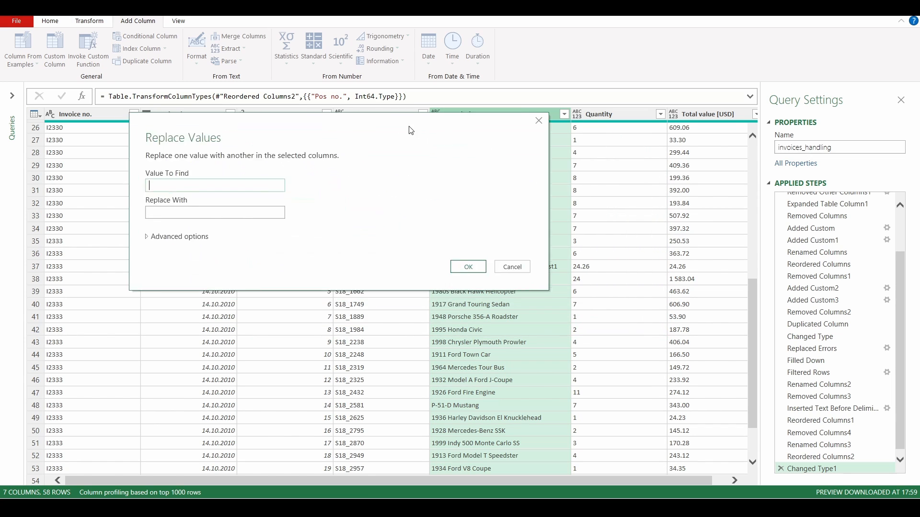
drag(411, 130, 300, 179)
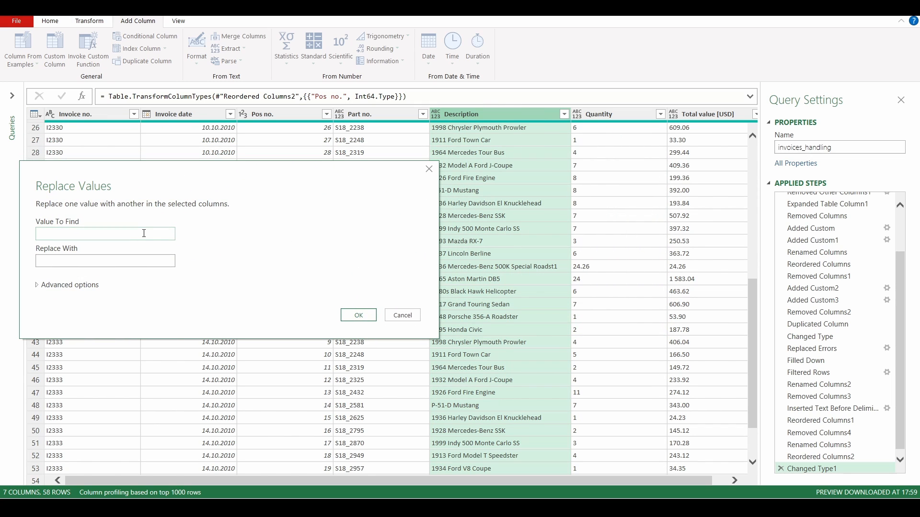
text(Roadst1)
click(120, 260)
text(Roadst)
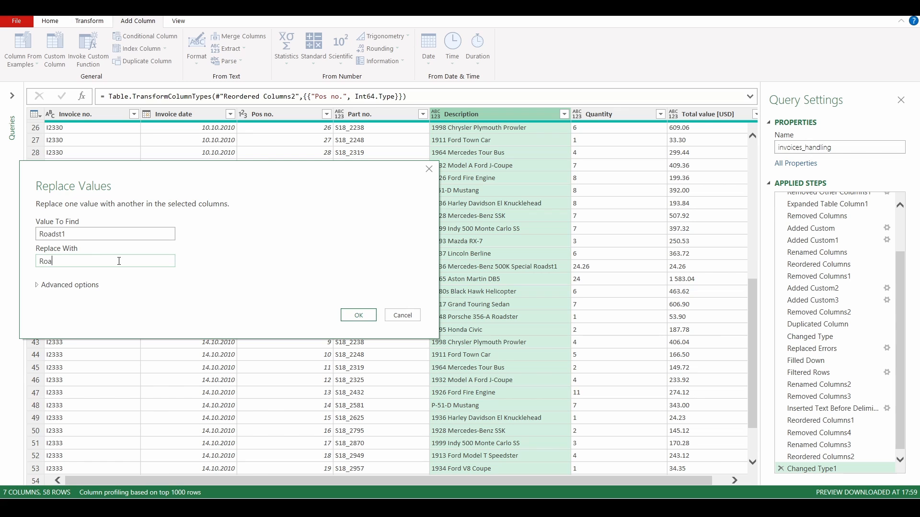
click(355, 315)
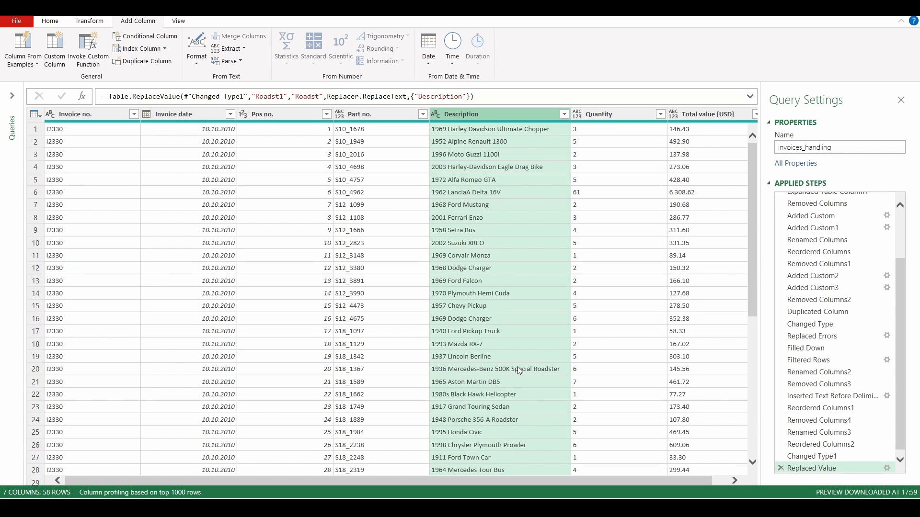
scroll(525, 355, down, 10)
click(548, 204)
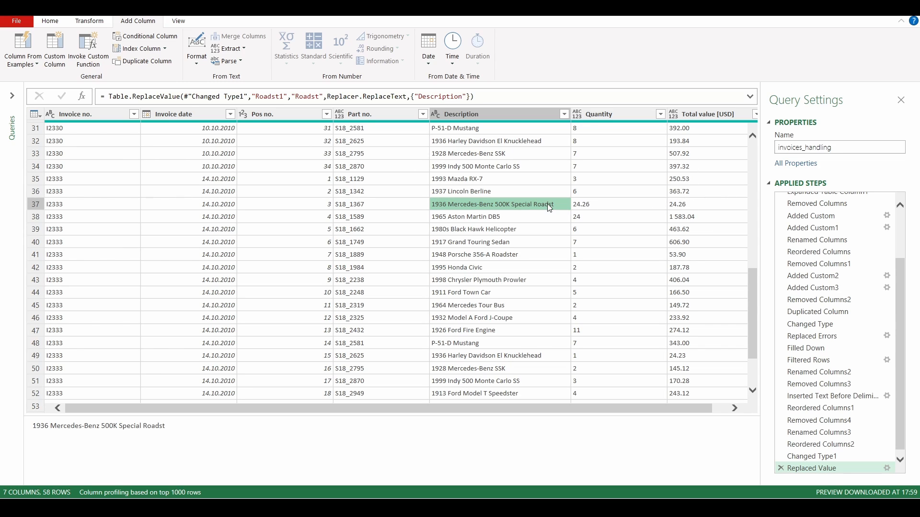
- Replace the value 24.26 with 1 in the Quantity column
click(599, 204)
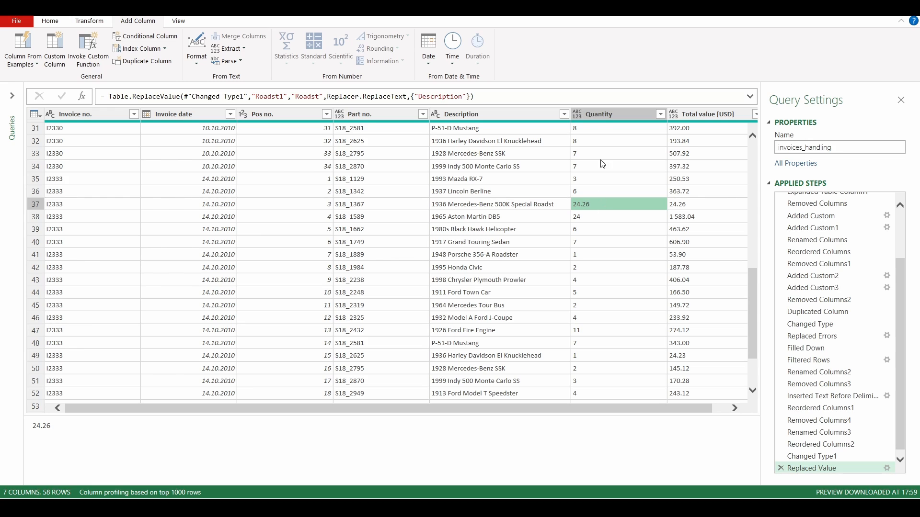
click(595, 114)
right_click(597, 113)
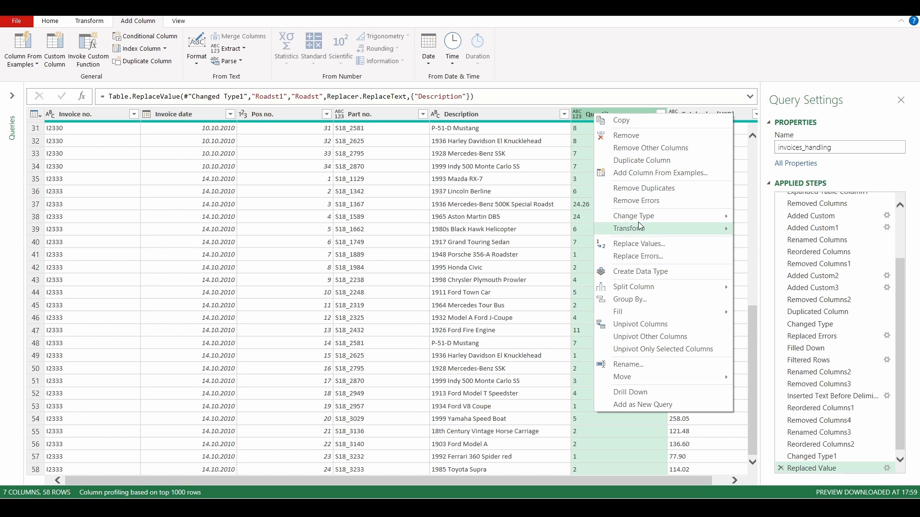
mouse_move(644, 234)
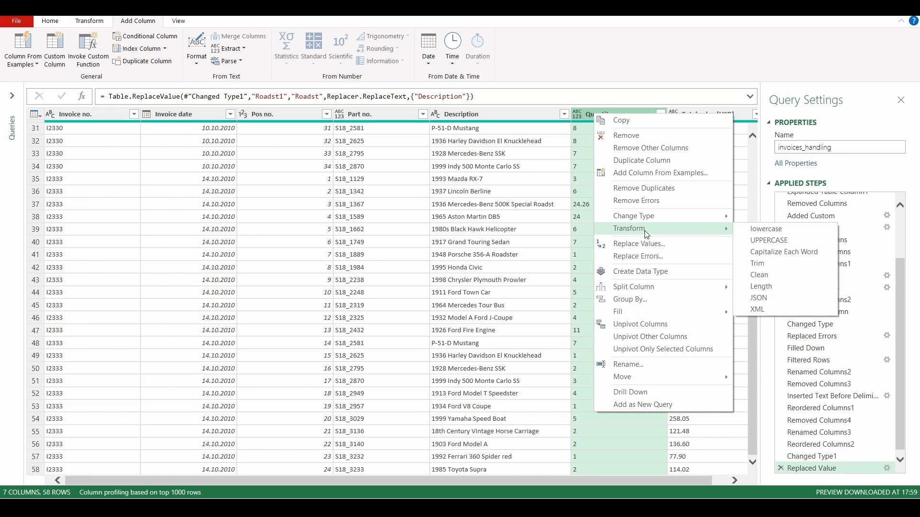
click(645, 245)
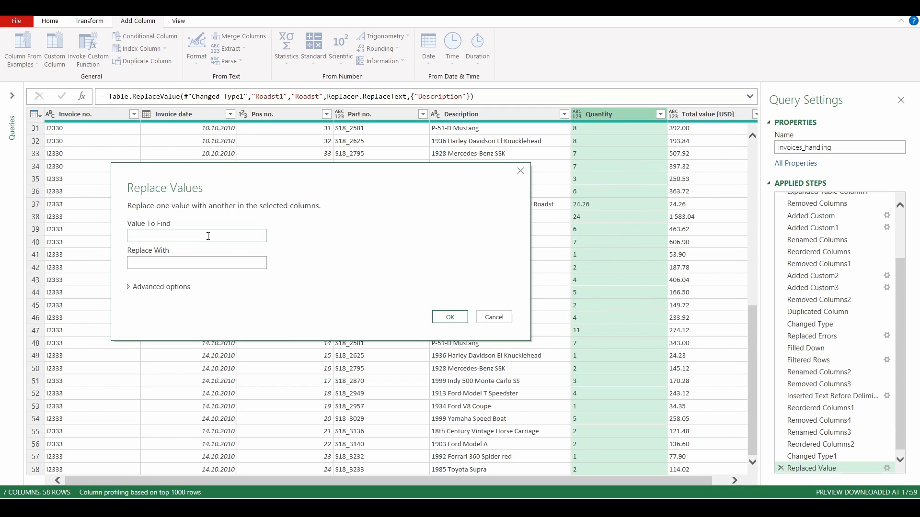
text(24.26)
click(194, 263)
text(1)
key(Return)
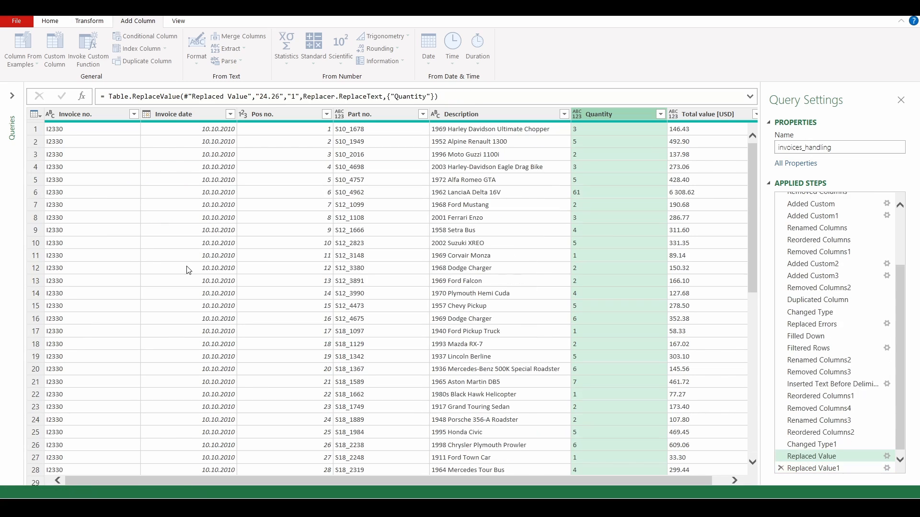
- Change the Quantity column's data type to Whole Number
right_click(602, 114)
mouse_move(642, 216)
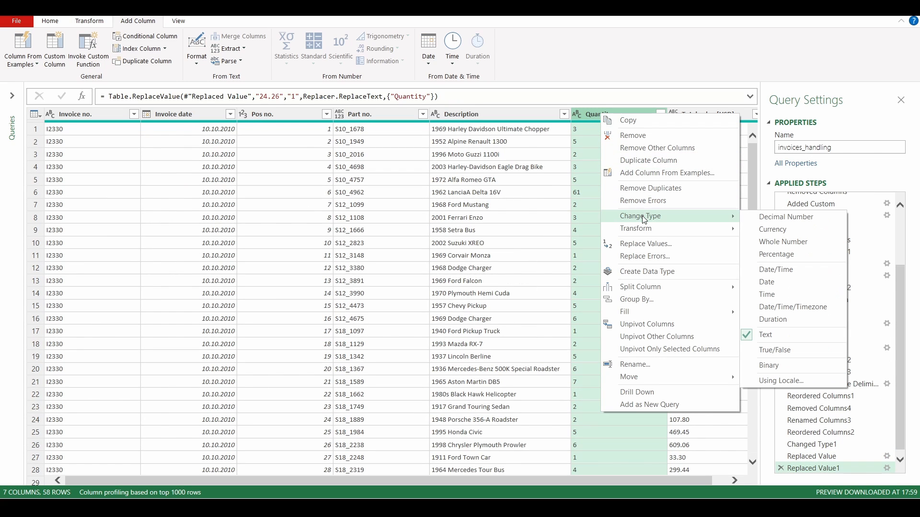
click(773, 242)
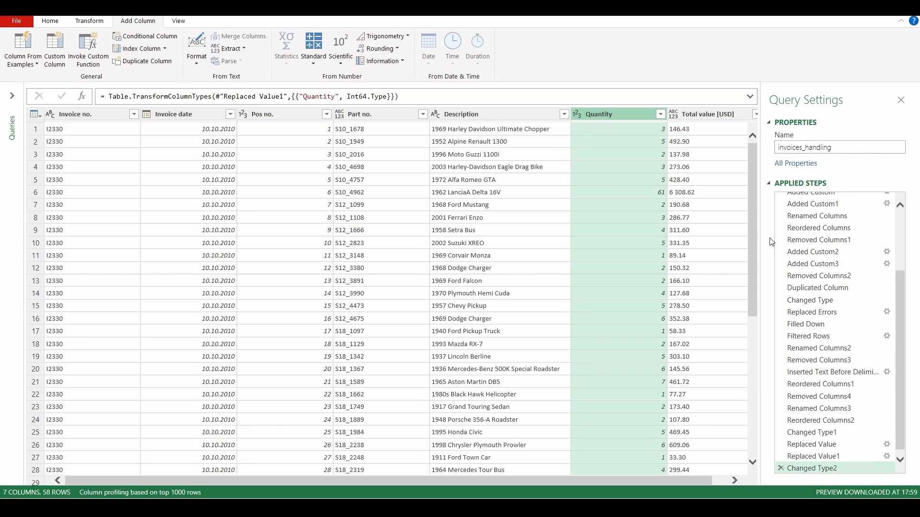
- Change the Total value [USD] column's data type to Decimal Number
click(699, 116)
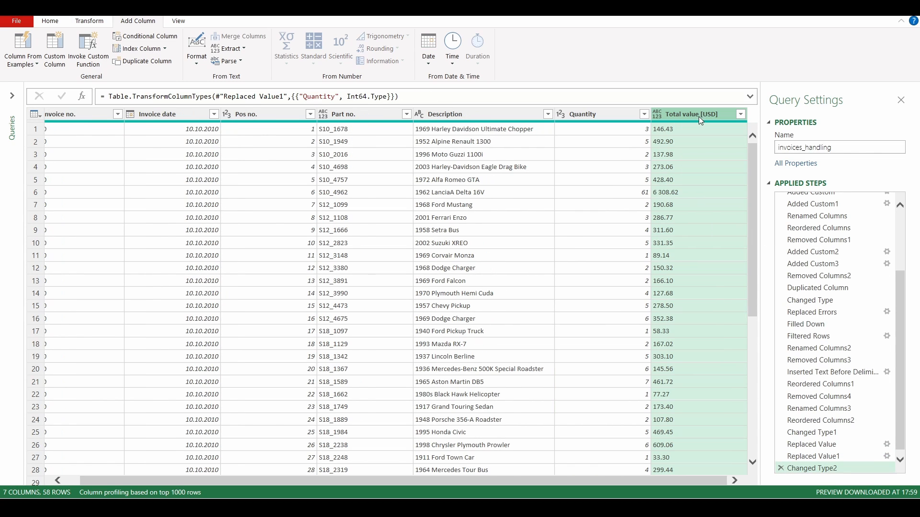
right_click(674, 114)
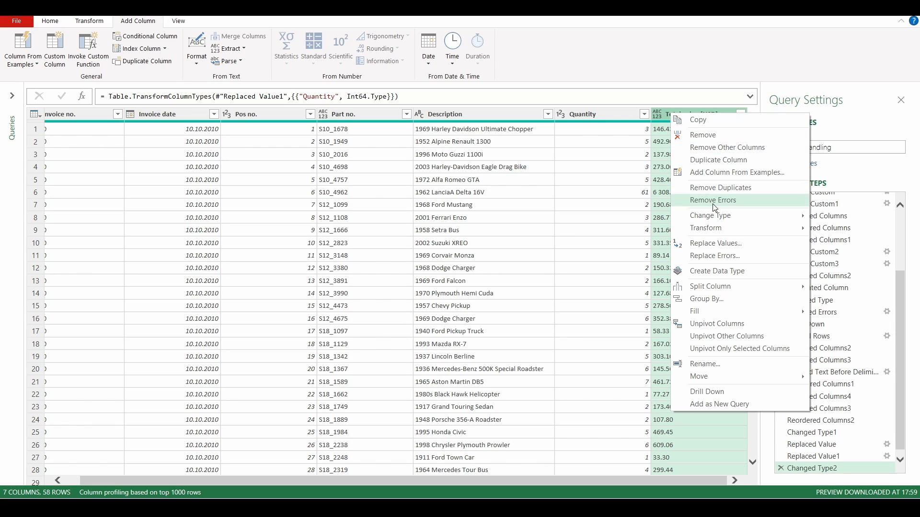
mouse_move(766, 215)
click(847, 217)
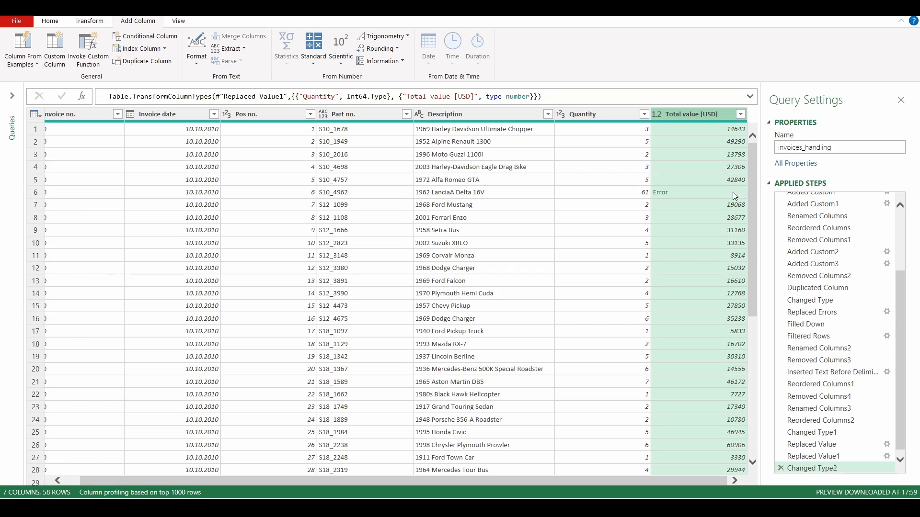
- Insert a step after Replaced Value1 that replaces "." with "," in the Total value [USD] column
click(805, 458)
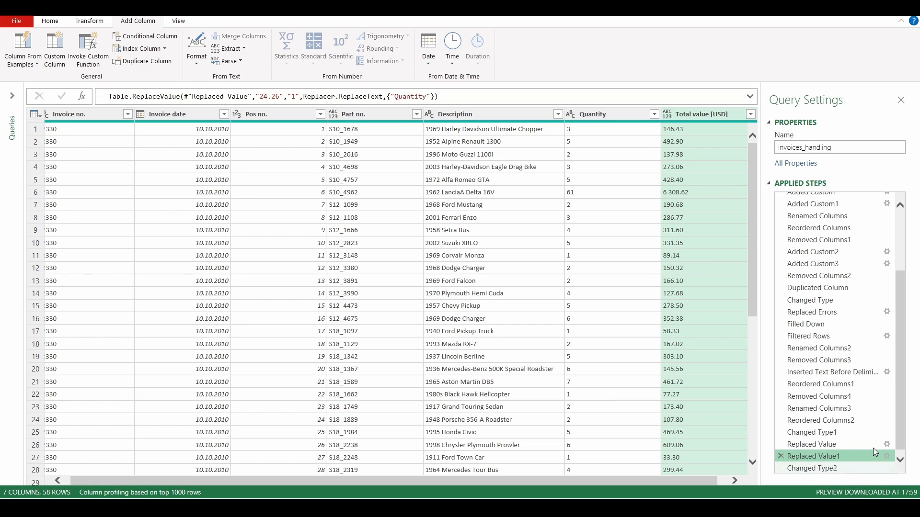
scroll(898, 431, down, 1)
click(834, 464)
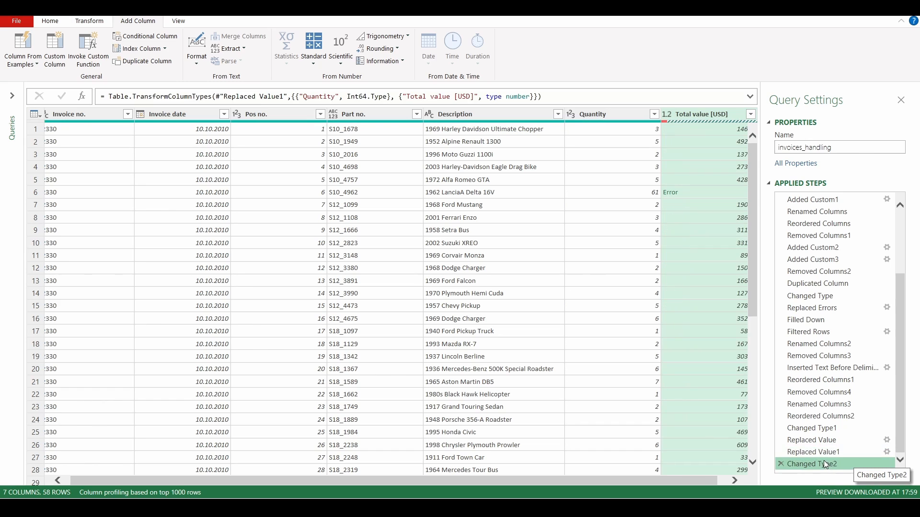
click(822, 453)
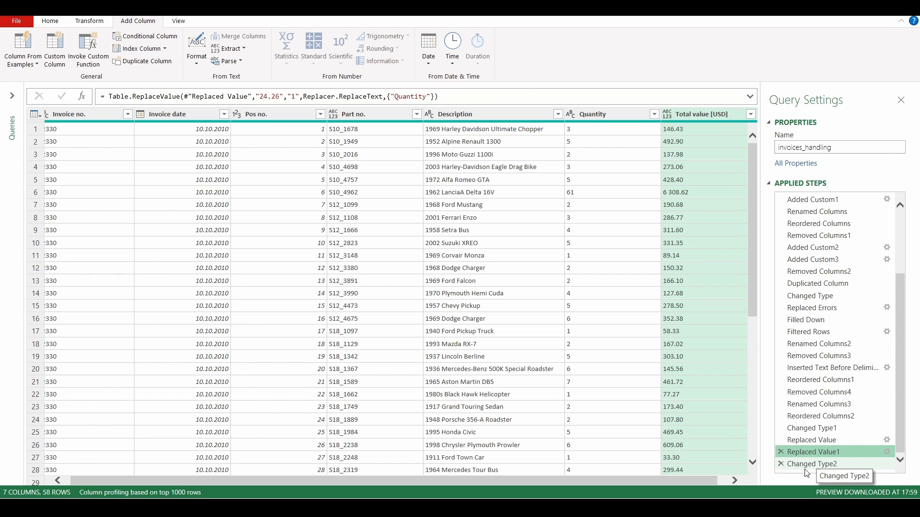
right_click(691, 118)
click(741, 248)
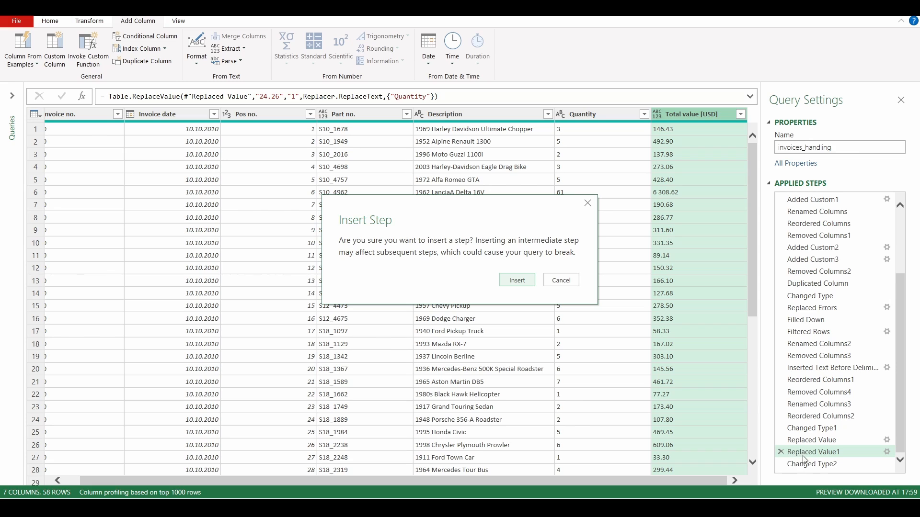
click(524, 284)
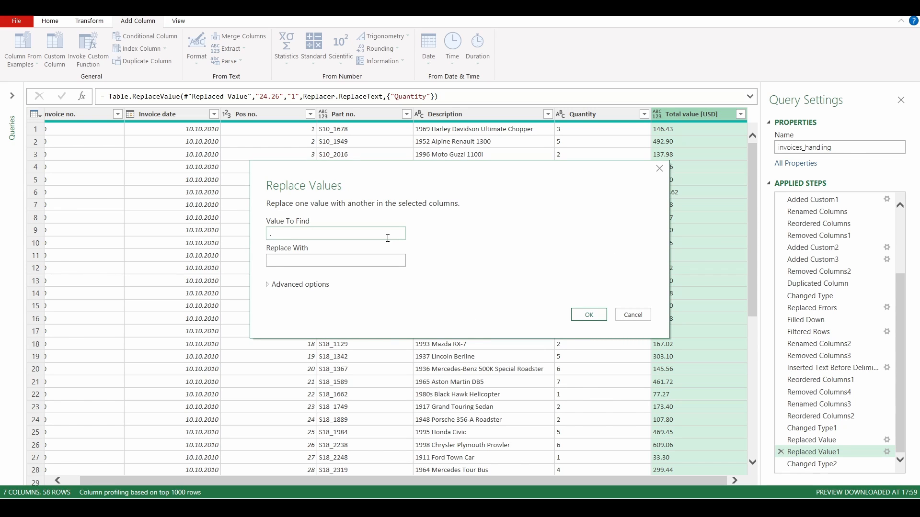
click(372, 262)
text(,)
click(596, 315)
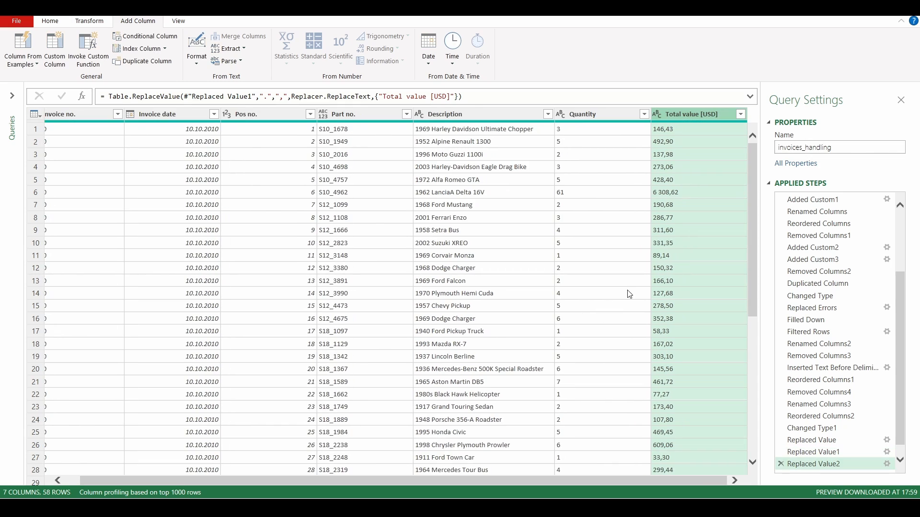
- Examine the Total value [USD] column for remaining errors down to the last row in the Changed Type2 step
scroll(822, 465, down, 1)
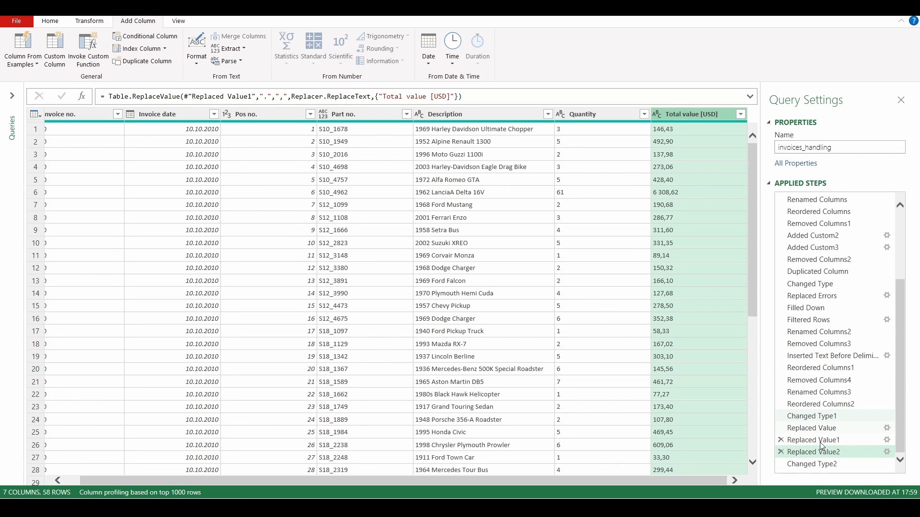
click(813, 465)
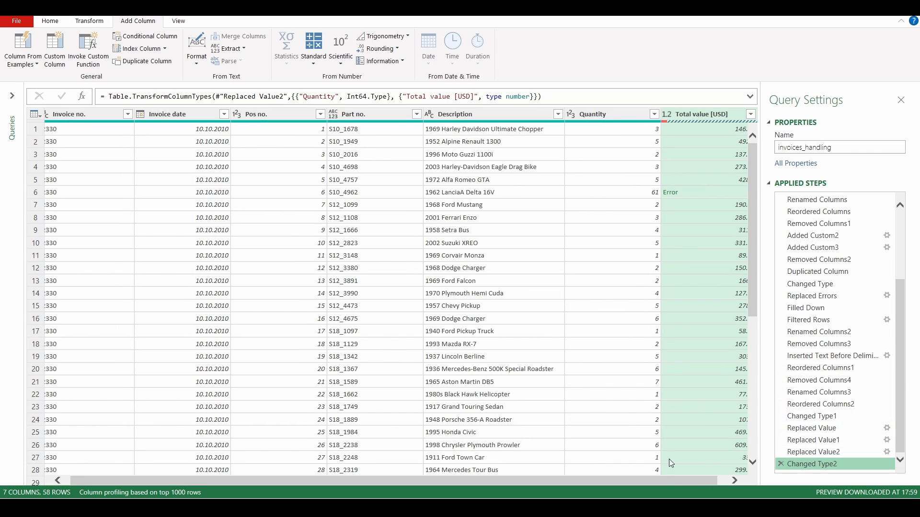
drag(663, 482, 675, 482)
scroll(723, 195, down, 7)
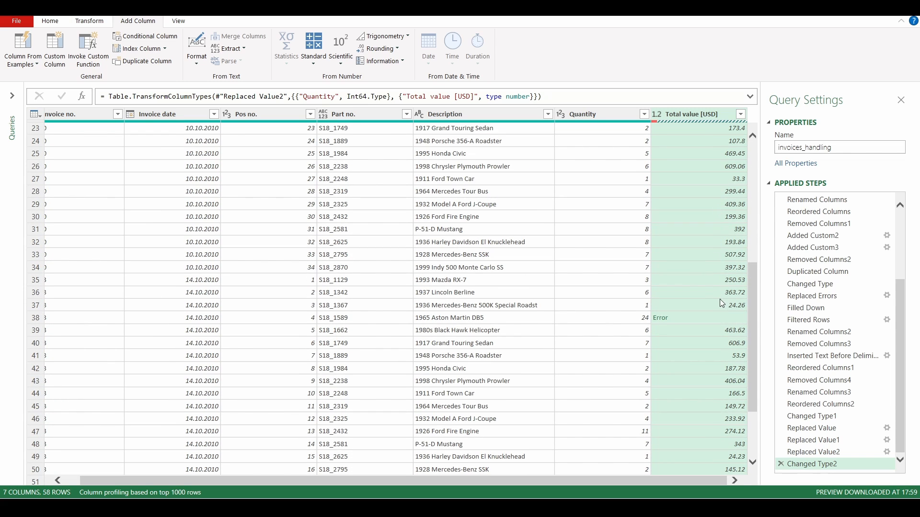
scroll(721, 302, down, 3)
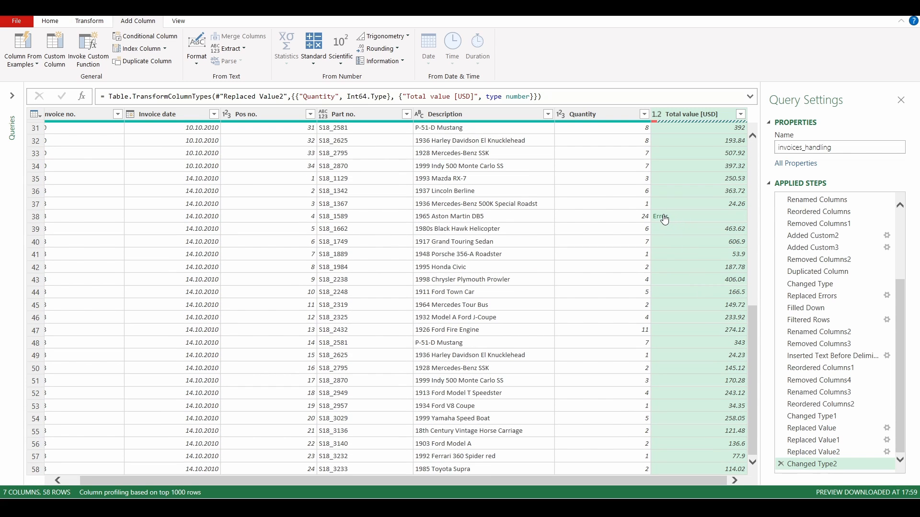
- Insert a step after Replaced Value2 that replaces spaces with nothing in the Total value [USD] column, and recheck the Changed Type2 step
click(827, 452)
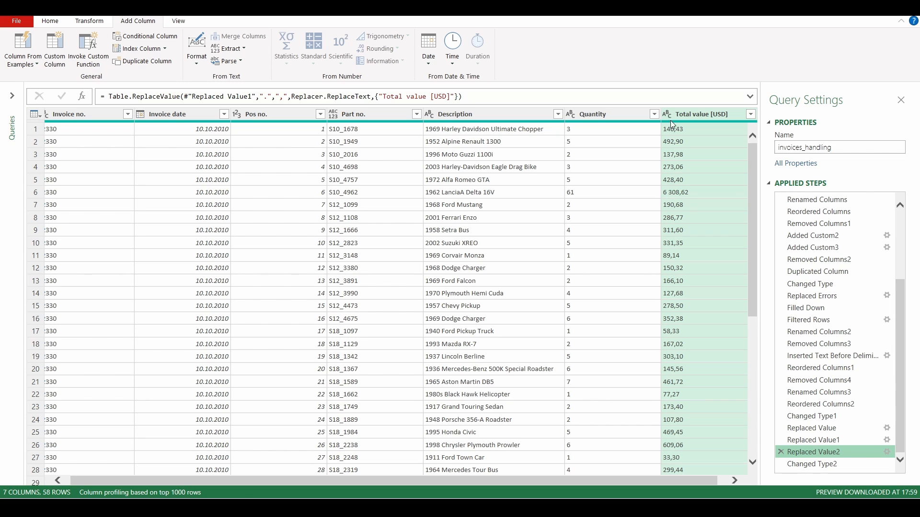
right_click(683, 116)
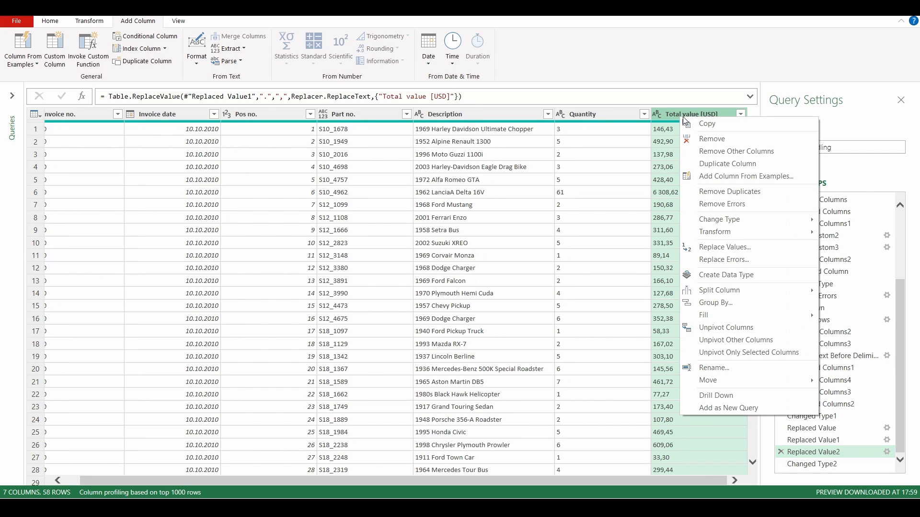
click(717, 251)
click(511, 282)
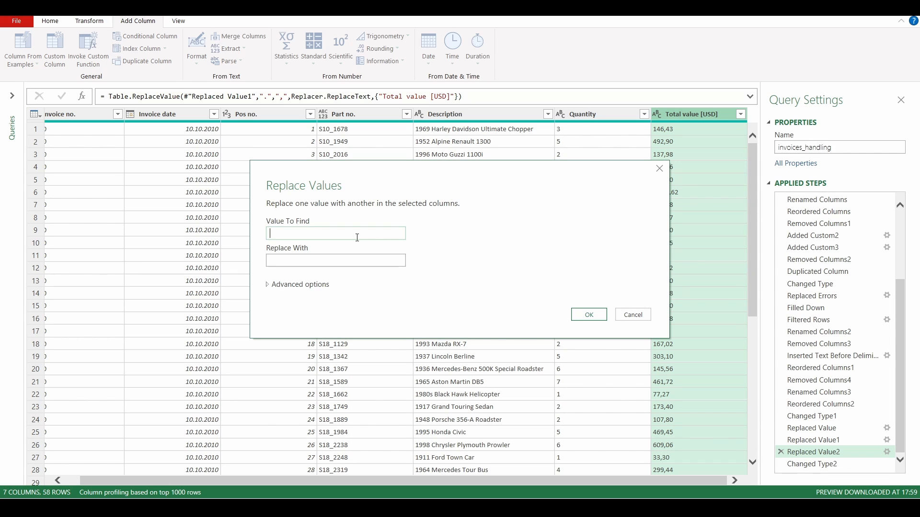
key(Tab)
click(590, 316)
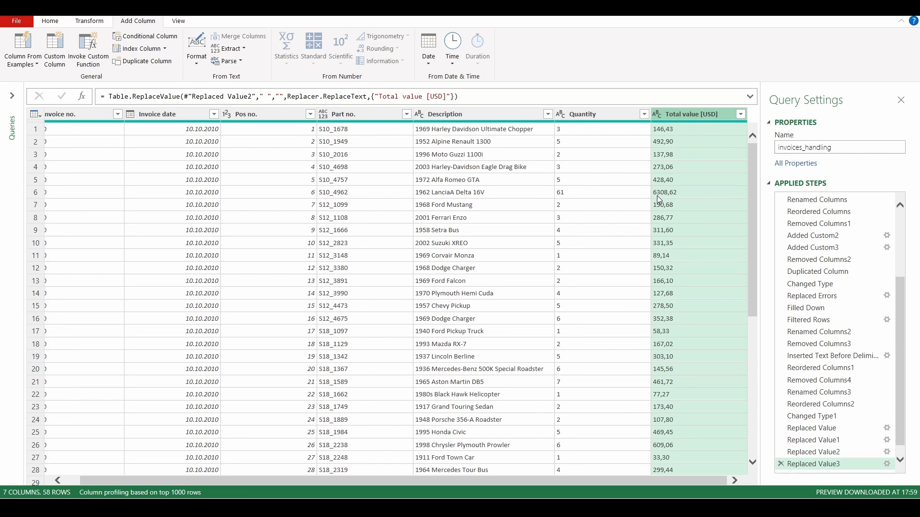
scroll(814, 442, down, 1)
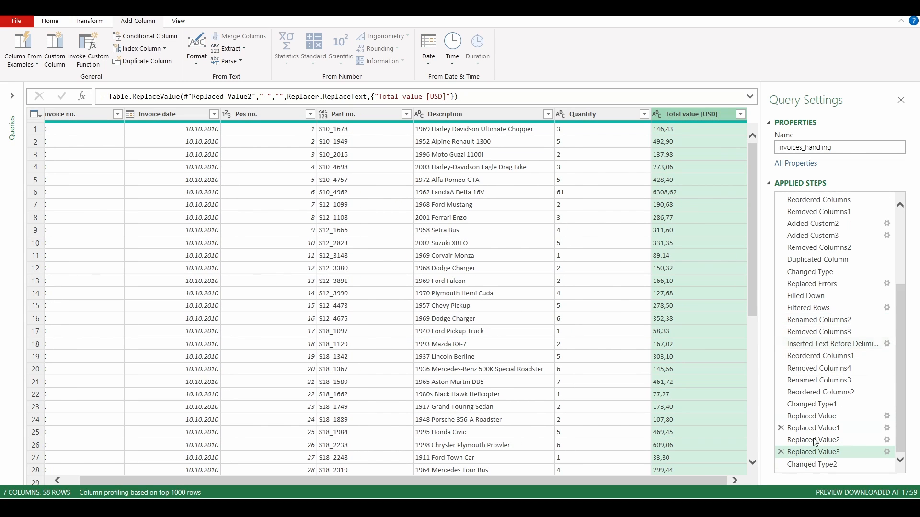
click(815, 464)
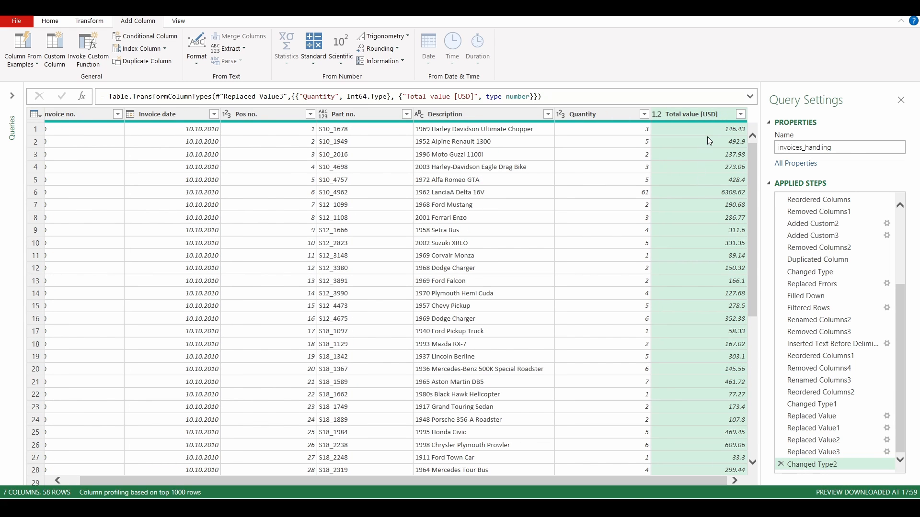
scroll(707, 140, down, 10)
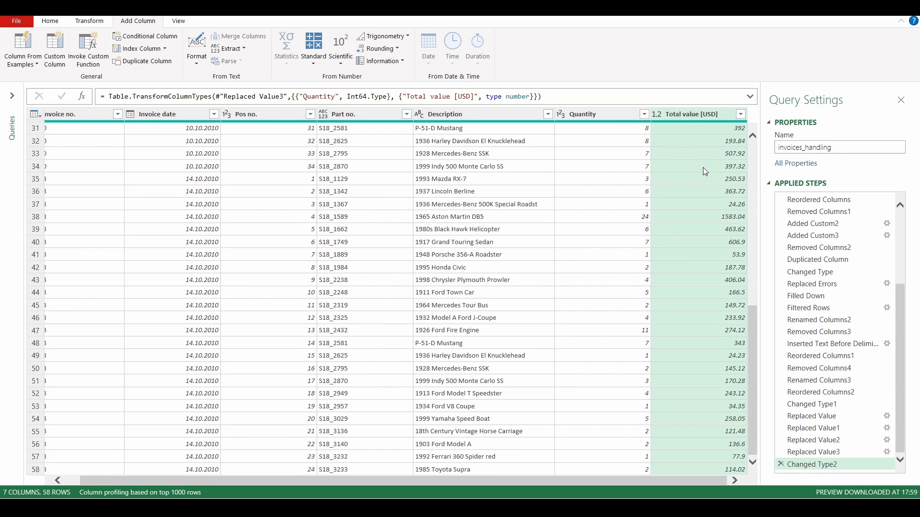
scroll(704, 384, up, 10)
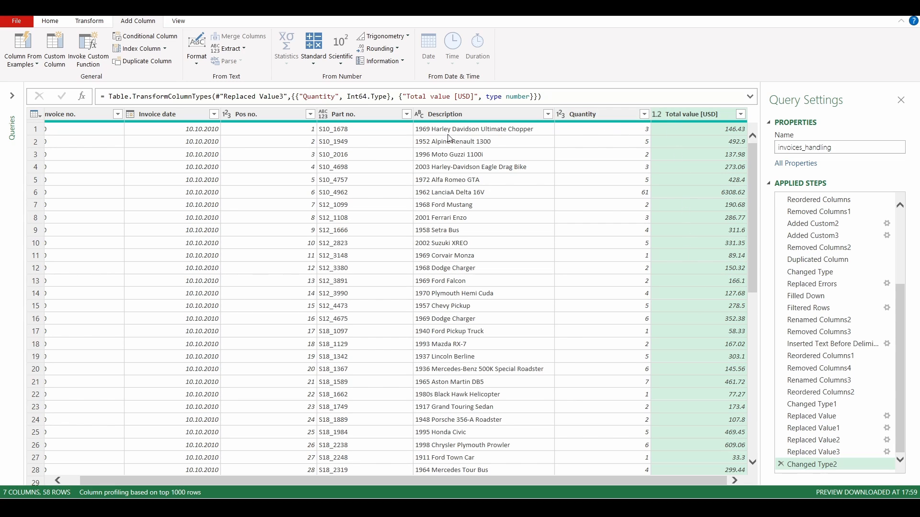
- Start a custom column named "Unit price [USD]"
click(54, 49)
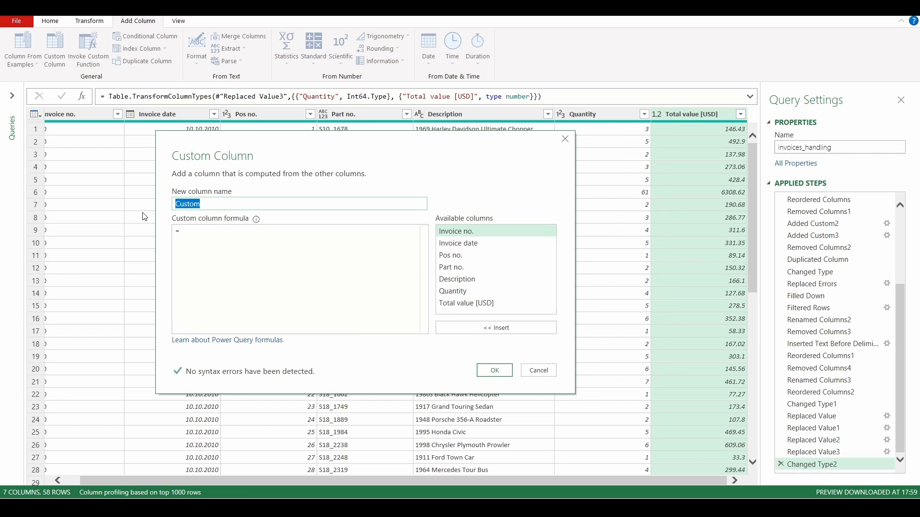
text(Price)
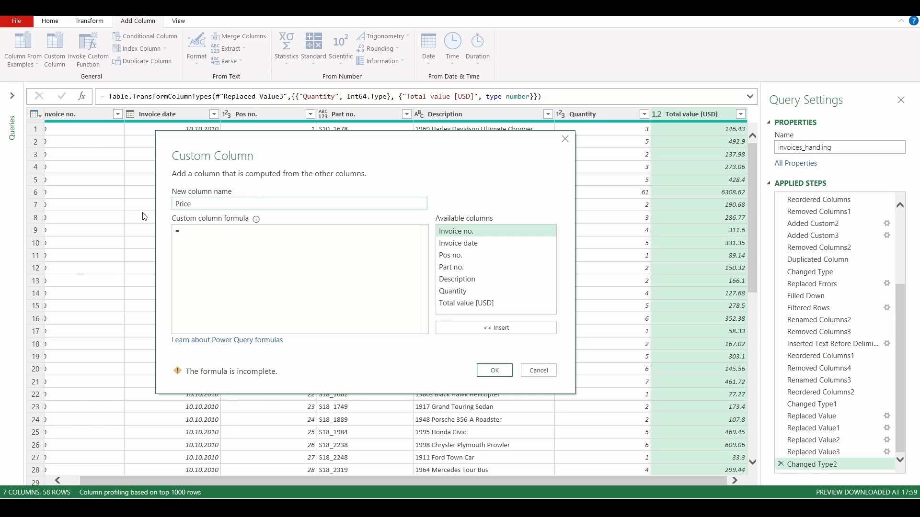
key(BackSpace)
key(BackSpace)
key(BackSpace)
key(BackSpace)
key(BackSpace)
text(Unit price [USD)
- Define the custom column's formula as [#"Total value [USD]"]/[Quantity] and add the column to the query
click(223, 232)
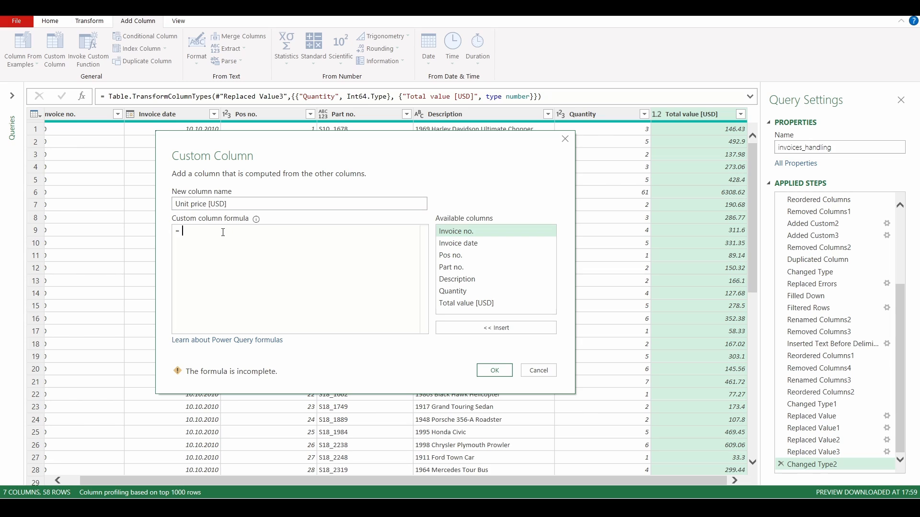
double_click(485, 303)
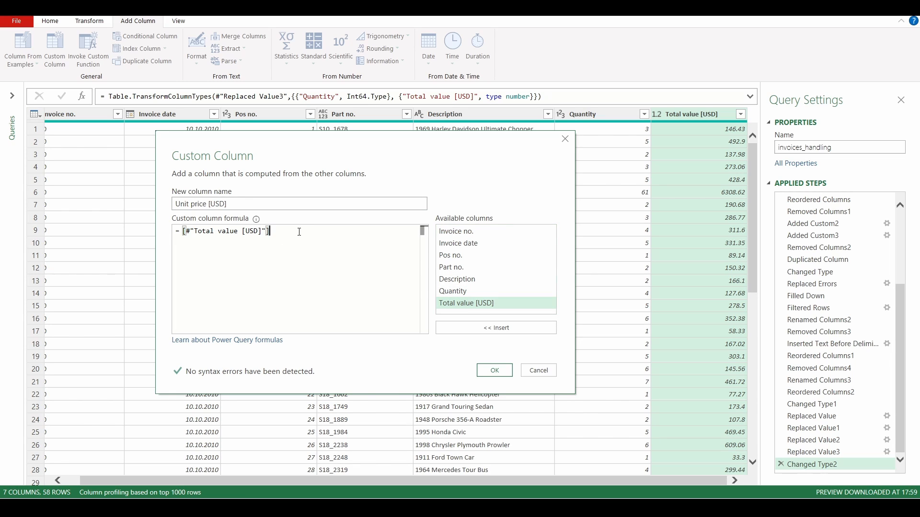
text(/)
click(450, 293)
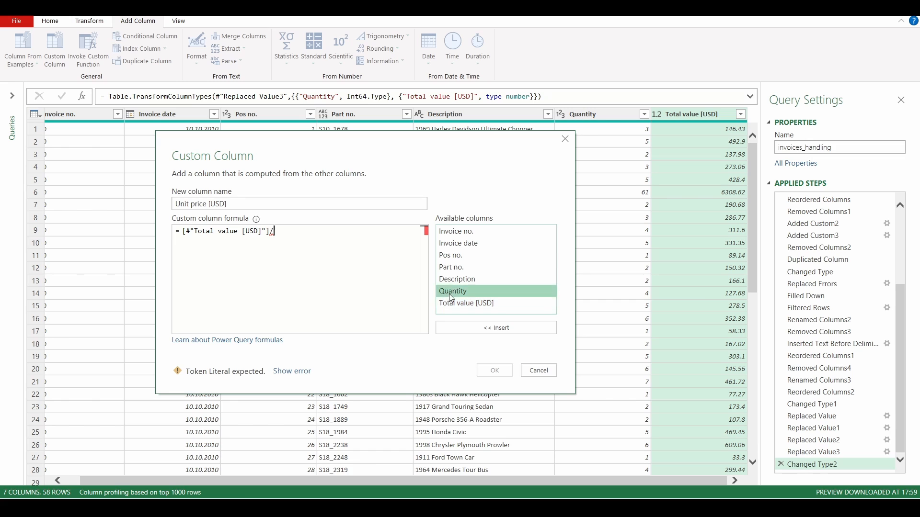
double_click(450, 292)
click(487, 371)
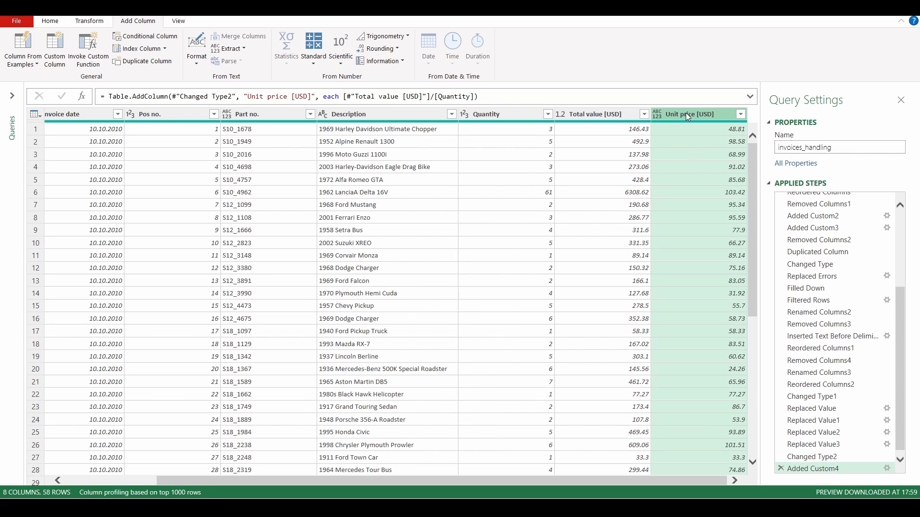
- Move the Unit price [USD] column between Quantity and Total value [USD] and review its rows
drag(697, 117, 588, 124)
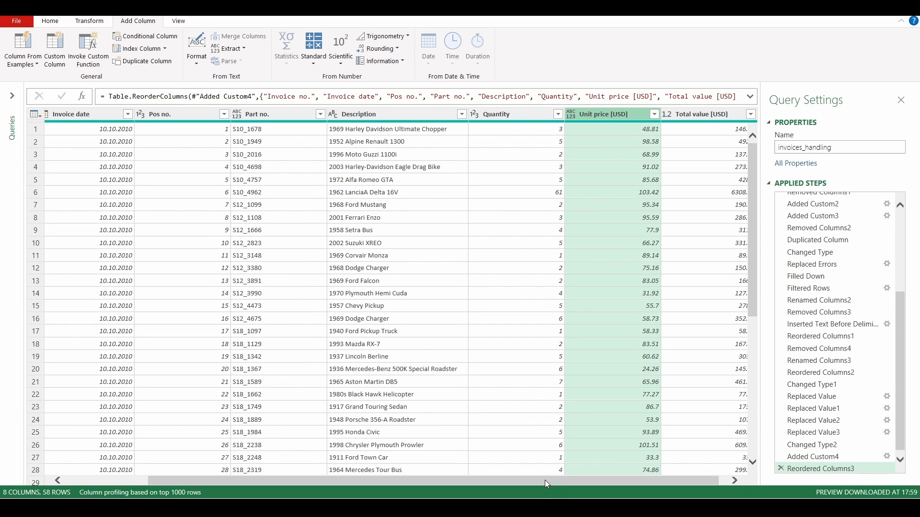
drag(545, 480, 572, 460)
scroll(574, 375, down, 10)
scroll(575, 370, up, 10)
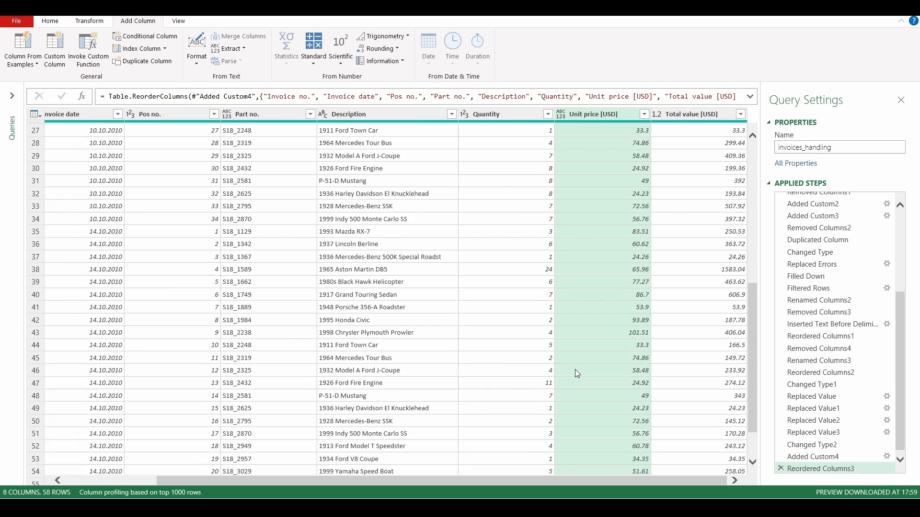
drag(561, 484, 366, 480)
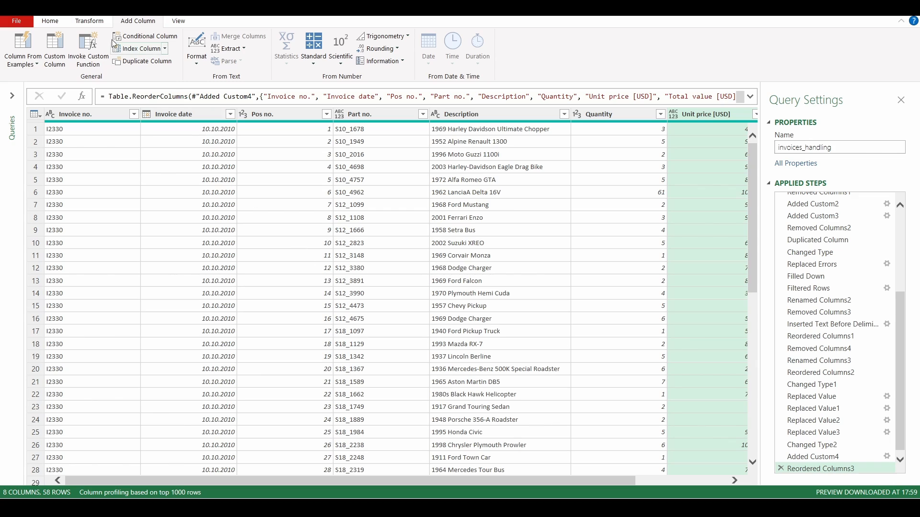
- Close the query editor and load the invoices_handling query into the workbook as a table
click(58, 23)
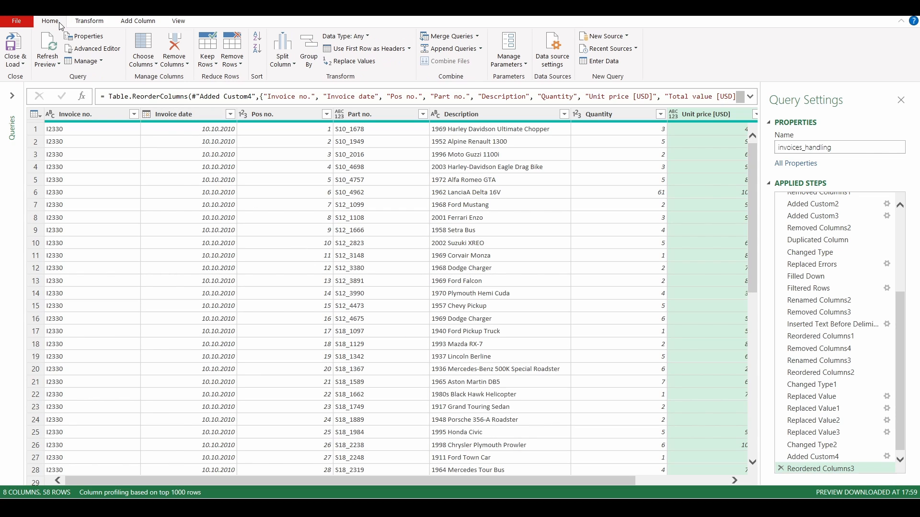
click(16, 48)
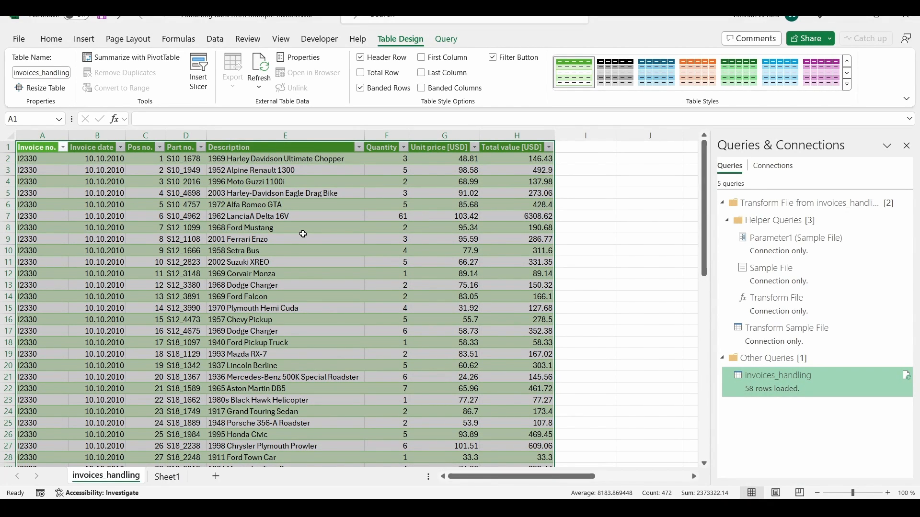
scroll(302, 234, down, 6)
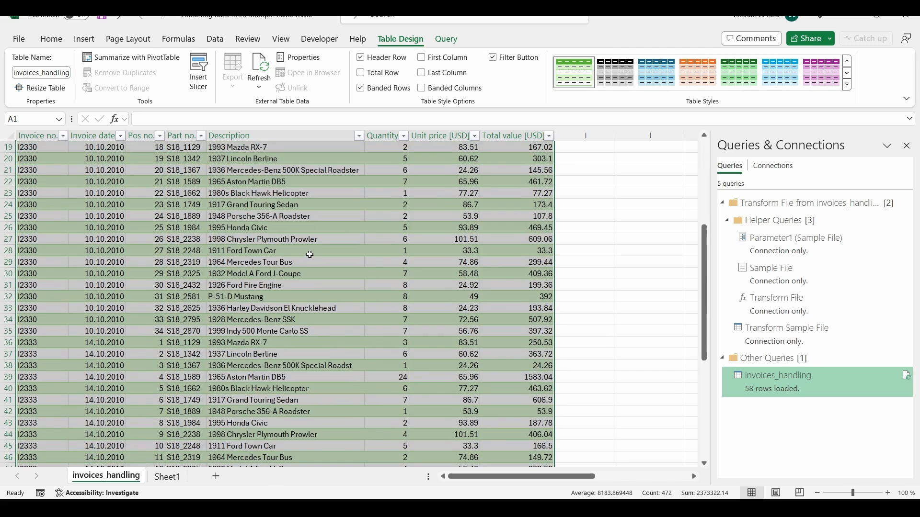
click(288, 251)
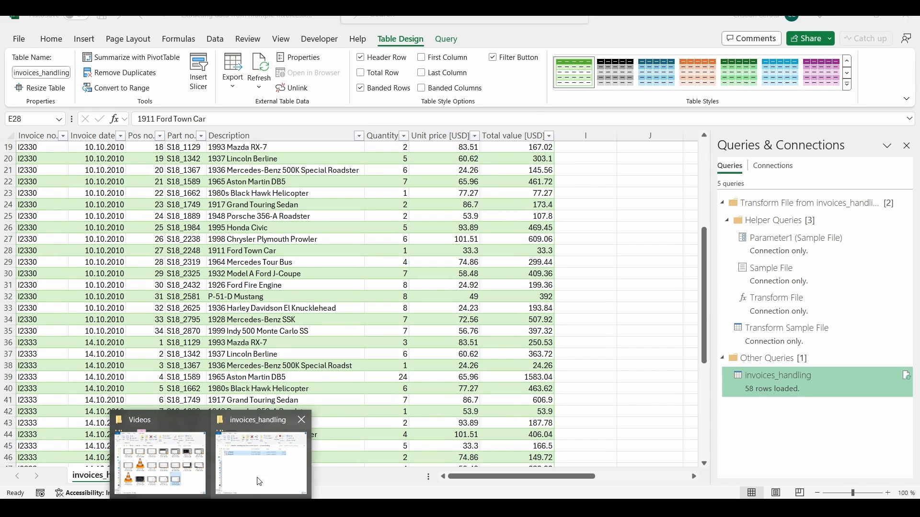
- Switch to File Explorer and copy I2331.pdf from the add folder into the invoices_handling folder
click(261, 455)
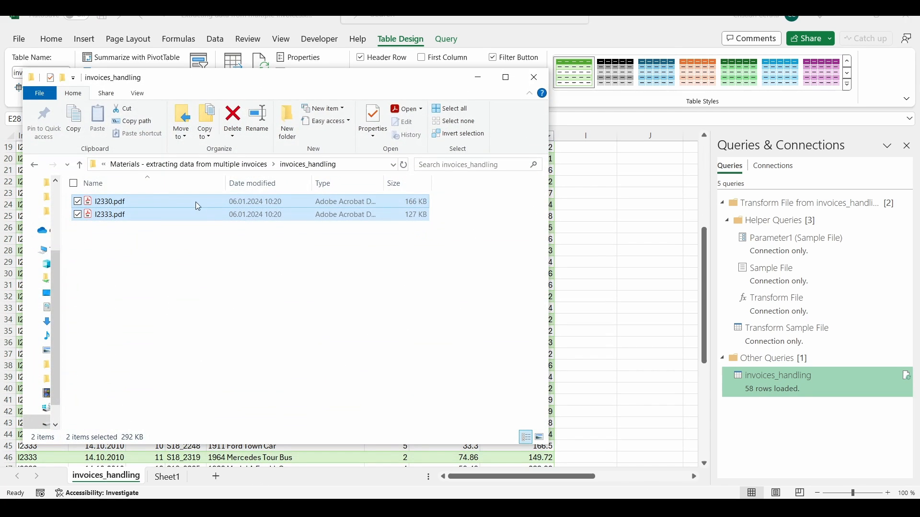
click(80, 165)
click(119, 206)
double_click(119, 207)
click(119, 207)
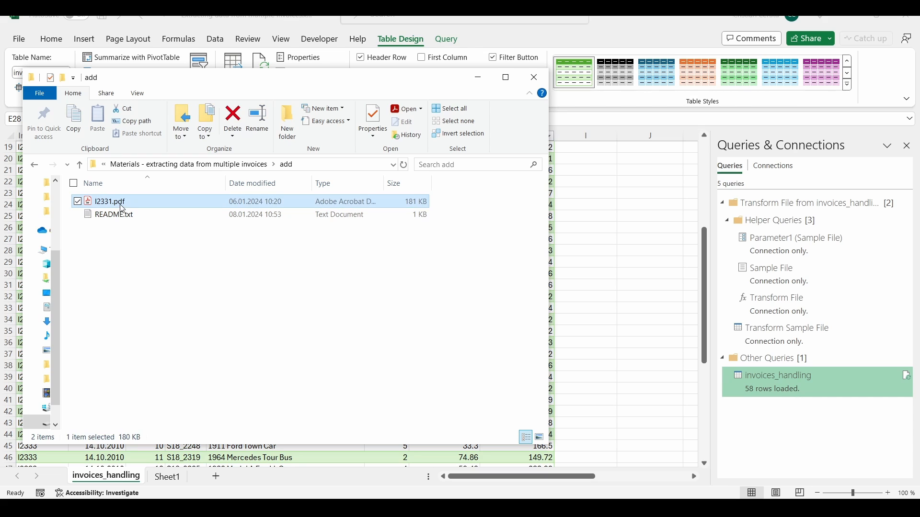
click(80, 165)
double_click(120, 214)
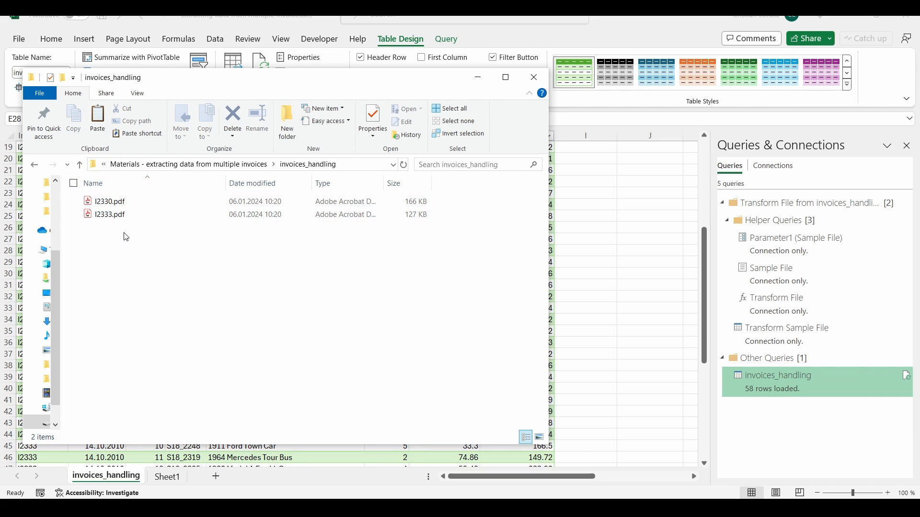
key(ctrl+v)
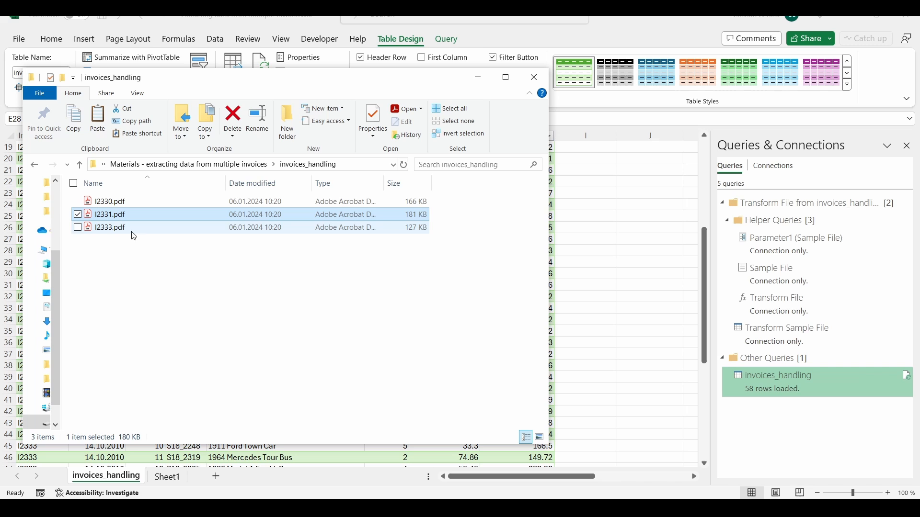
- Return to the Excel workbook, refresh all its data and review the invoice table through its last row
click(586, 238)
click(215, 38)
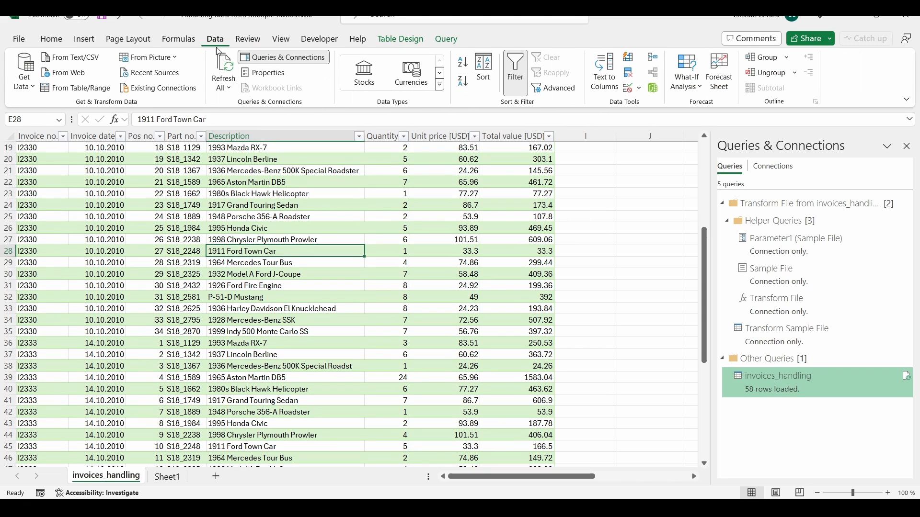
click(228, 67)
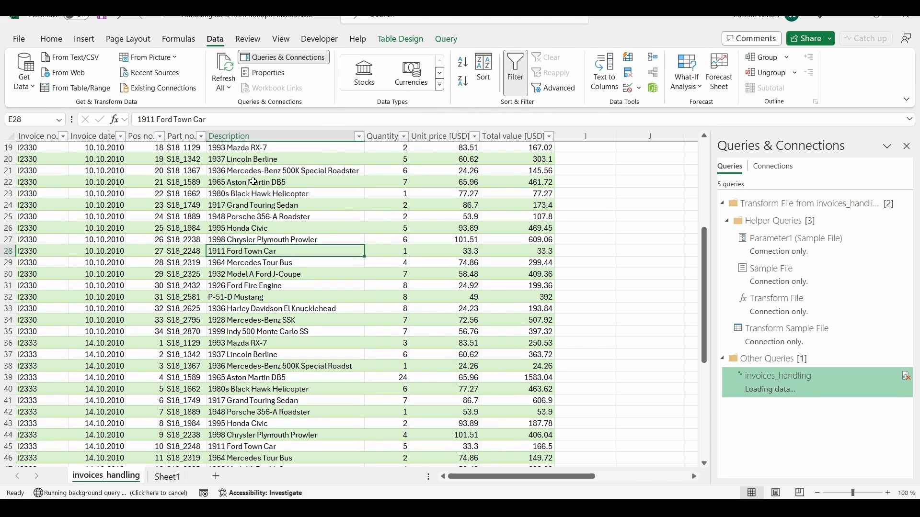
scroll(289, 304, down, 2)
scroll(289, 304, down, 6)
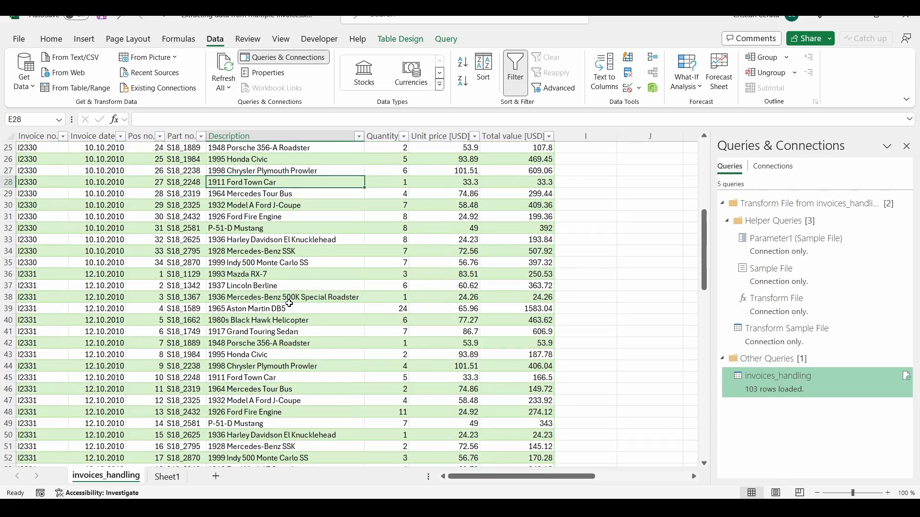
scroll(289, 304, down, 8)
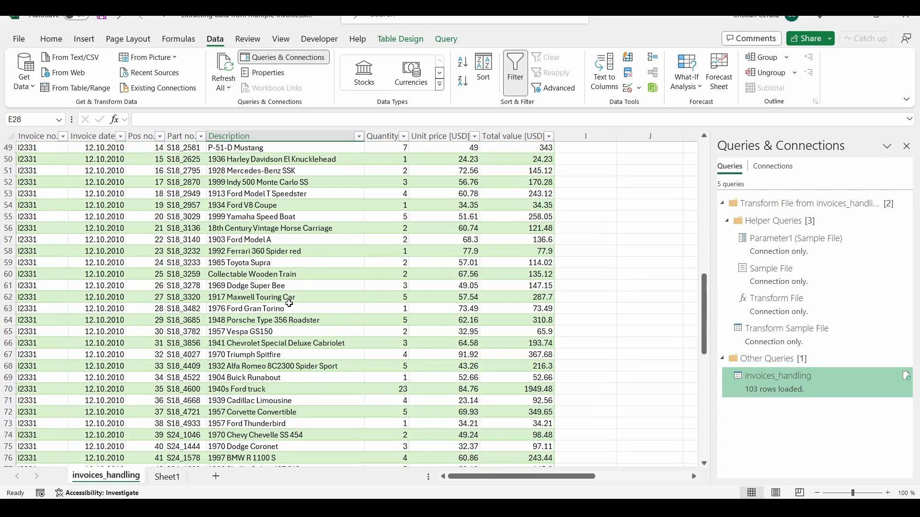
scroll(289, 304, down, 7)
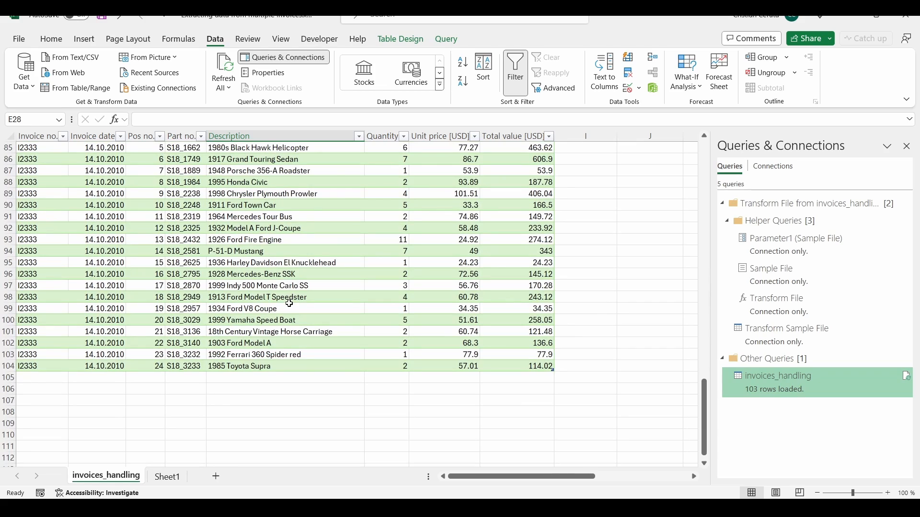
scroll(290, 304, up, 20)
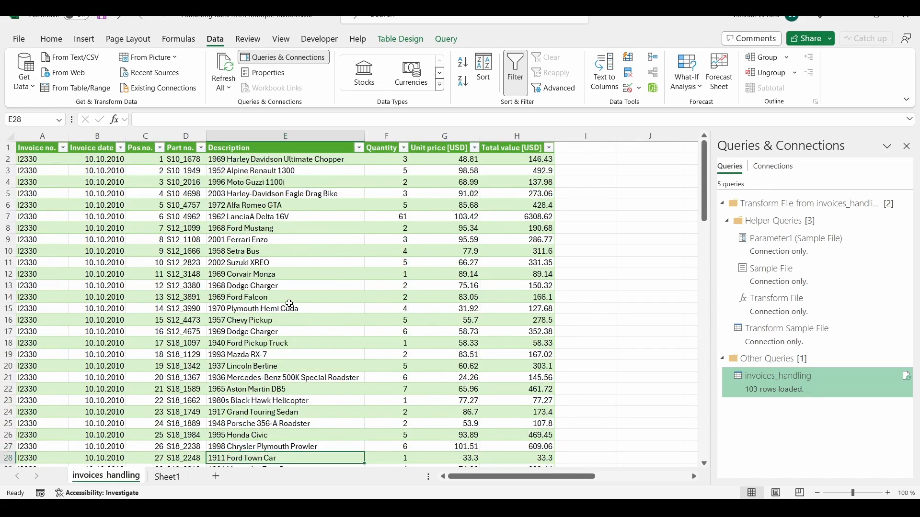